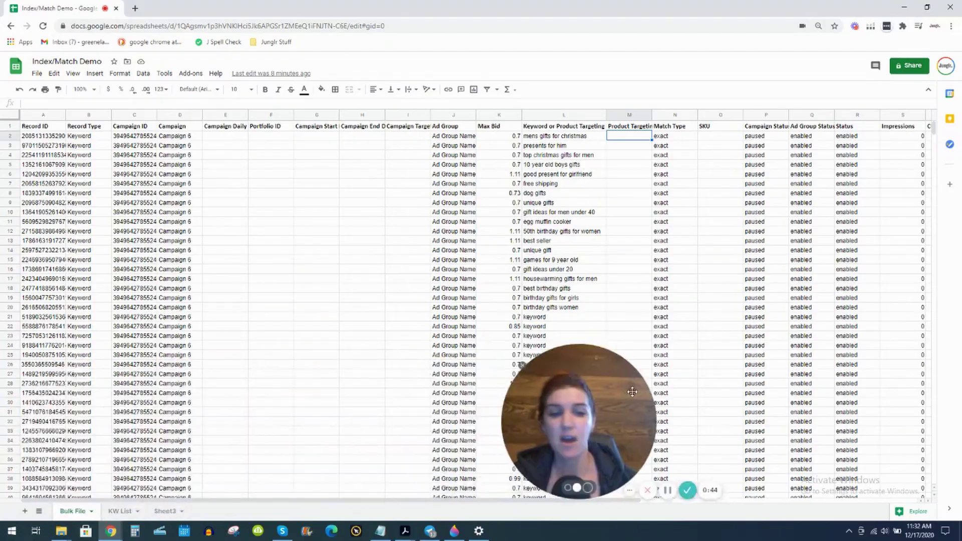
Examine the Bulk File sheet's header row and its Max Bid, Campaign and Ad Group columns, with a brief look at the KW List sheet
{"action": "left_click_drag", "start_coordinate": [622, 402], "coordinate": [923, 382]}
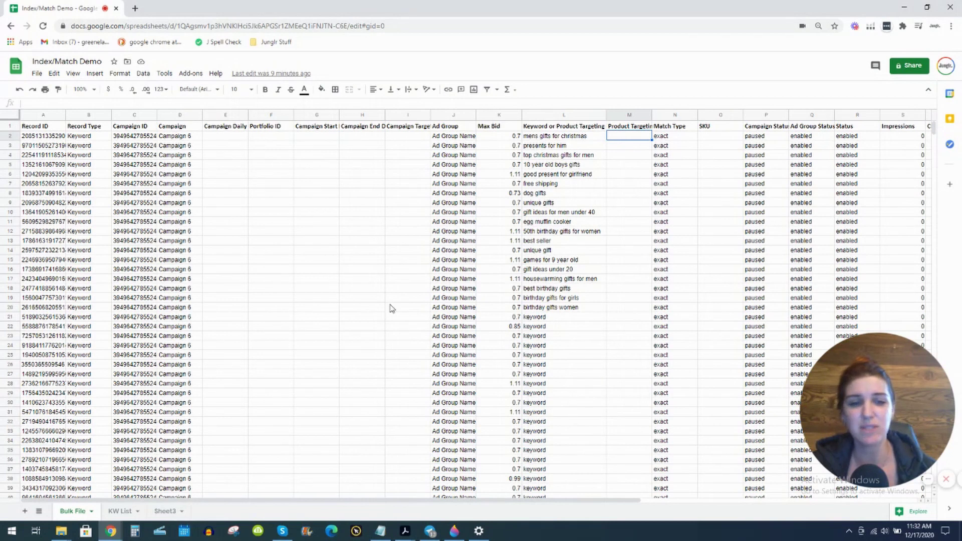
{"action": "left_click", "coordinate": [118, 511]}
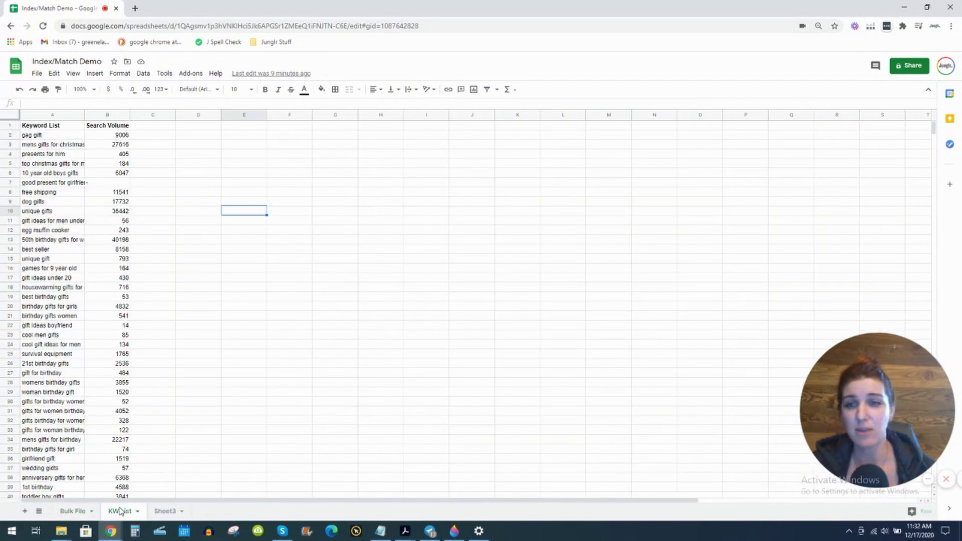
{"action": "left_click", "coordinate": [83, 510]}
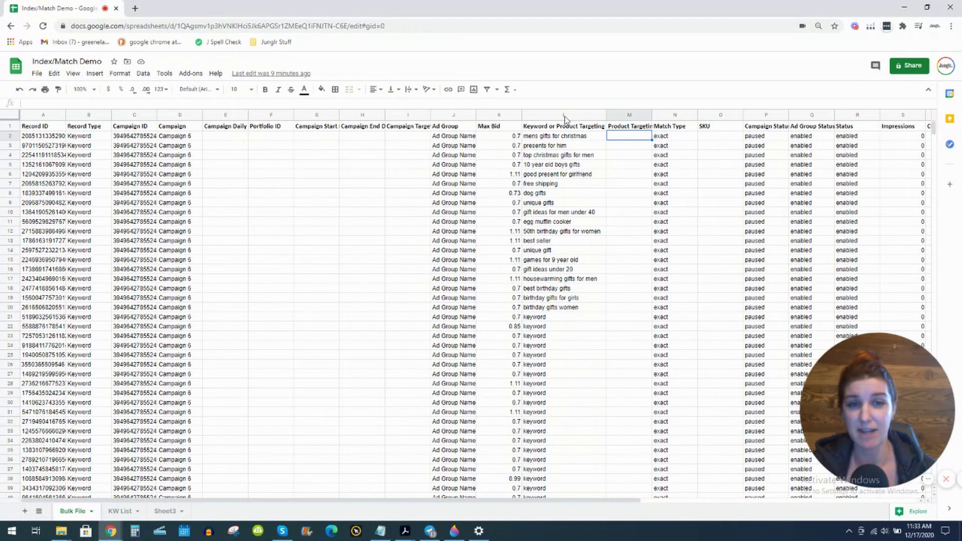
{"action": "left_click", "coordinate": [6, 128]}
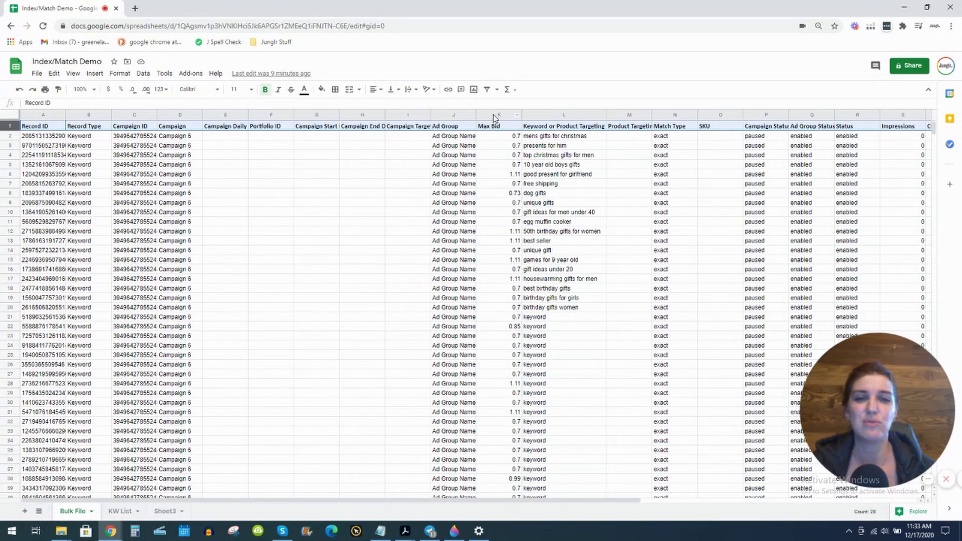
{"action": "left_click", "coordinate": [497, 116]}
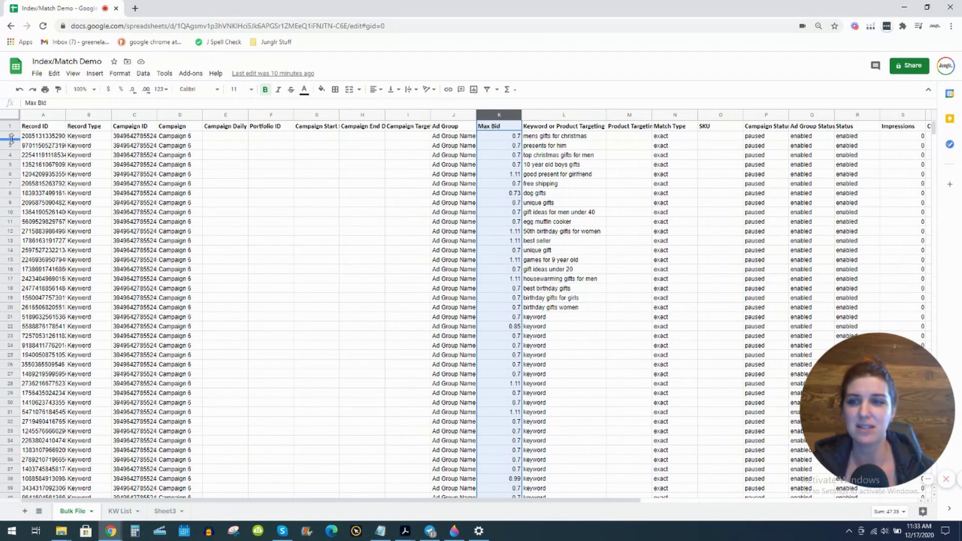
{"action": "left_click_drag", "start_coordinate": [43, 136], "coordinate": [721, 432]}
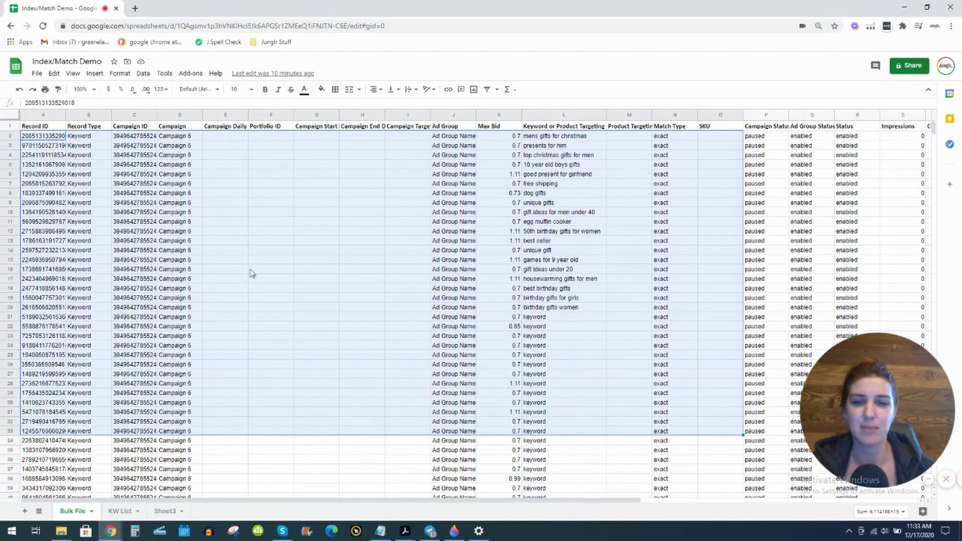
{"action": "left_click", "coordinate": [178, 115]}
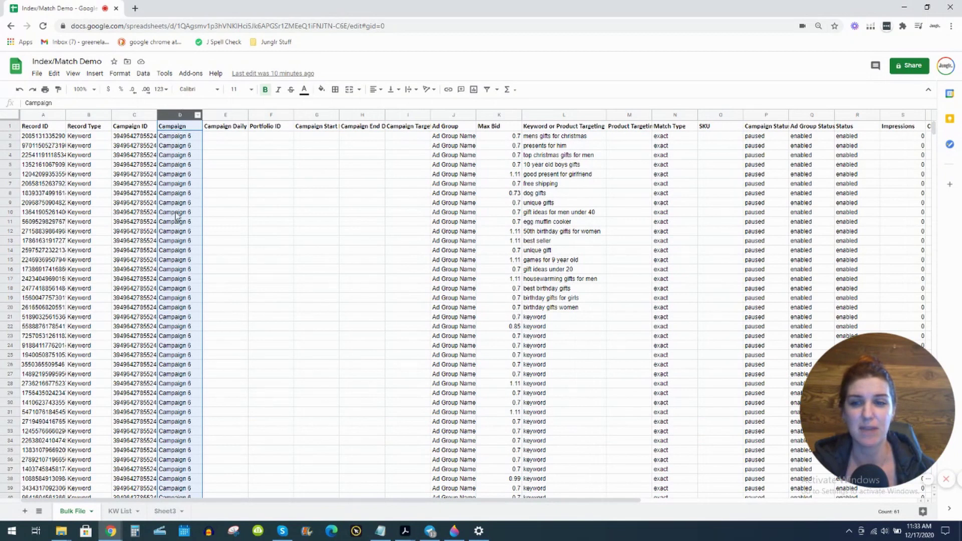
{"action": "left_click", "coordinate": [450, 117]}
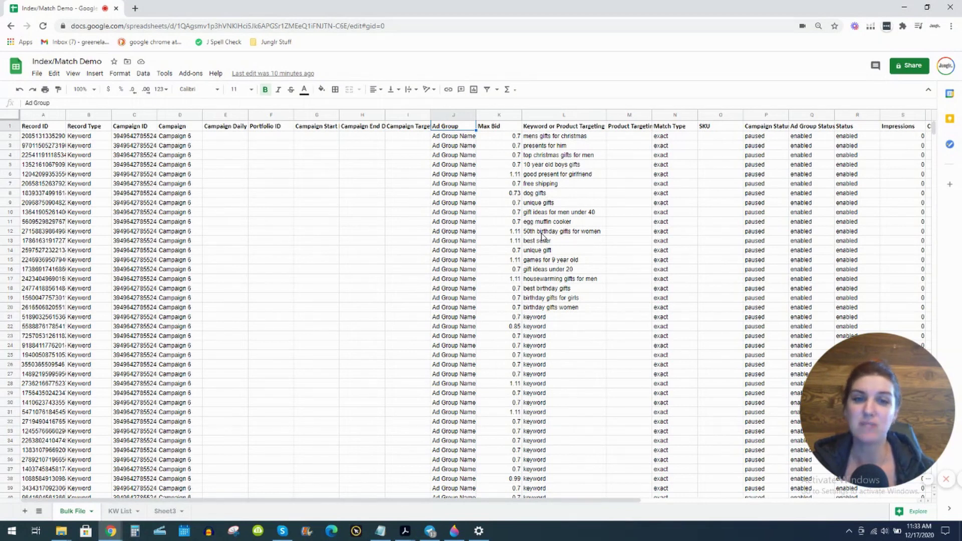
Review the keywords and search volumes on the KW List sheet and the Keyword or Product Targeting column on the Bulk File sheet
{"action": "left_click", "coordinate": [119, 511]}
{"action": "left_click", "coordinate": [76, 137]}
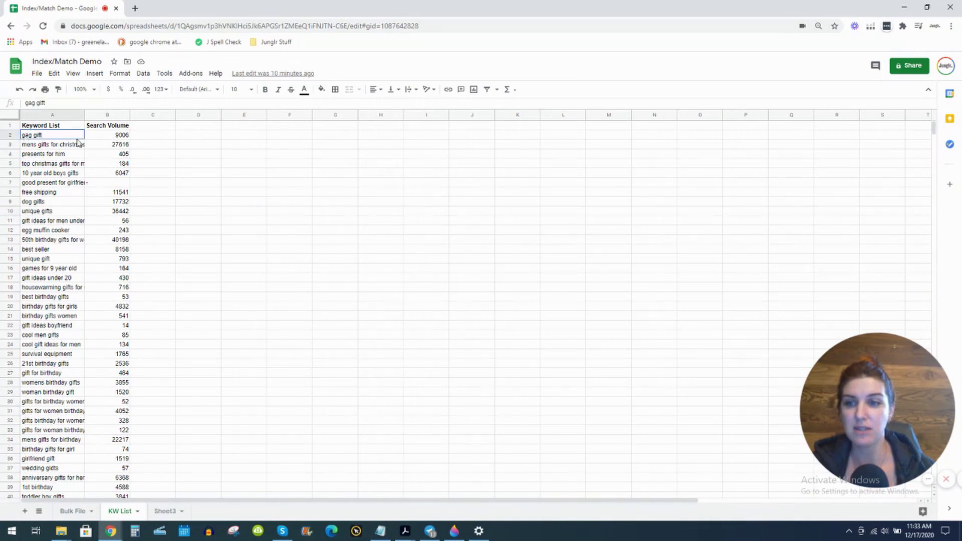
{"action": "left_click_drag", "start_coordinate": [77, 140], "coordinate": [356, 462]}
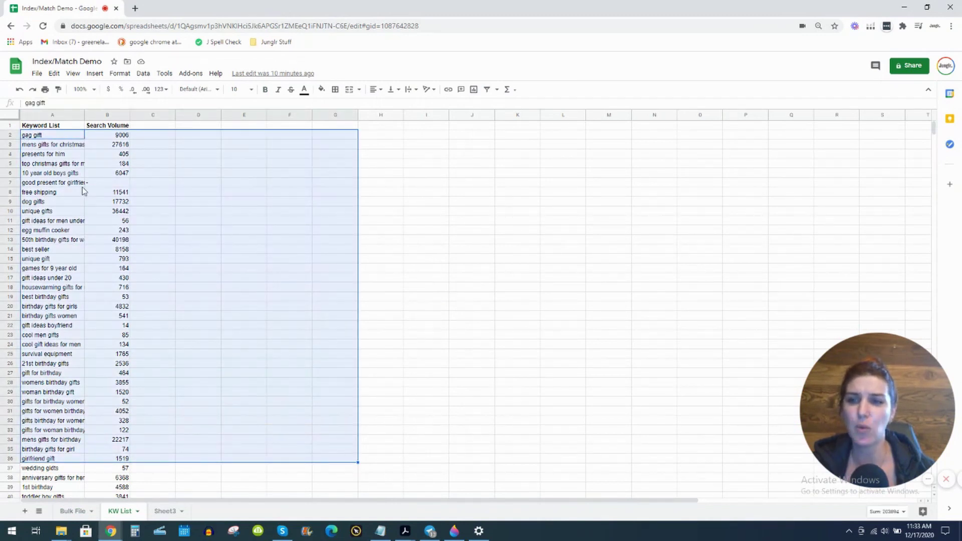
{"action": "left_click", "coordinate": [72, 512]}
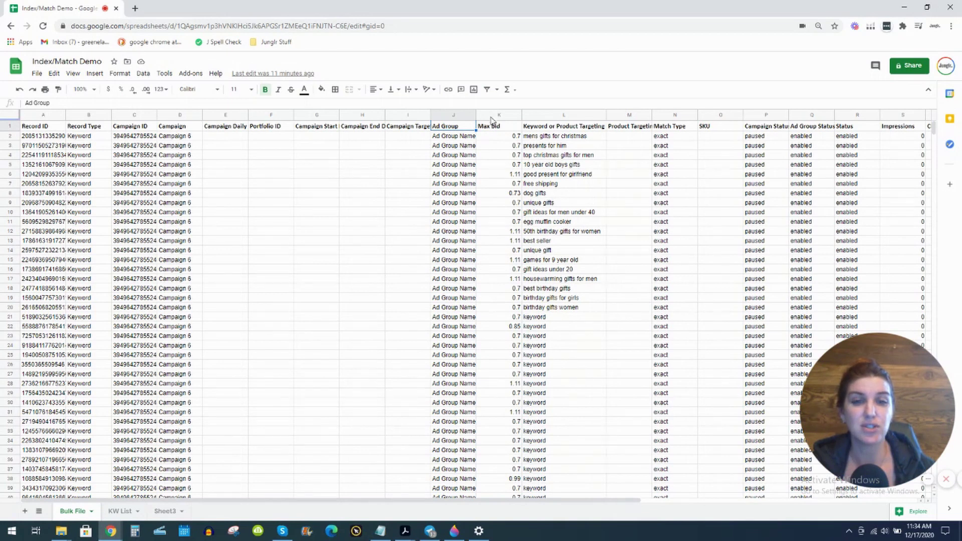
{"action": "left_click", "coordinate": [560, 116]}
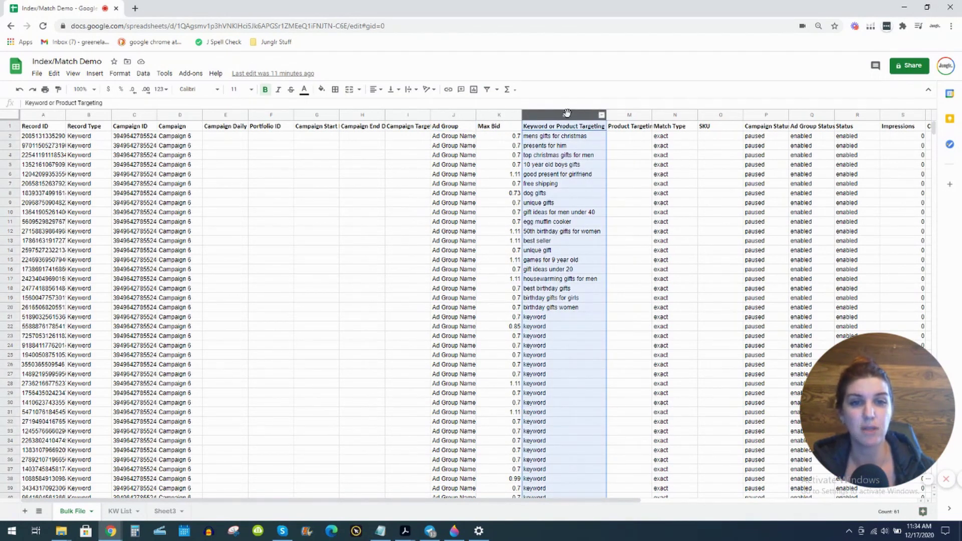
{"action": "left_click_drag", "start_coordinate": [35, 140], "coordinate": [561, 298]}
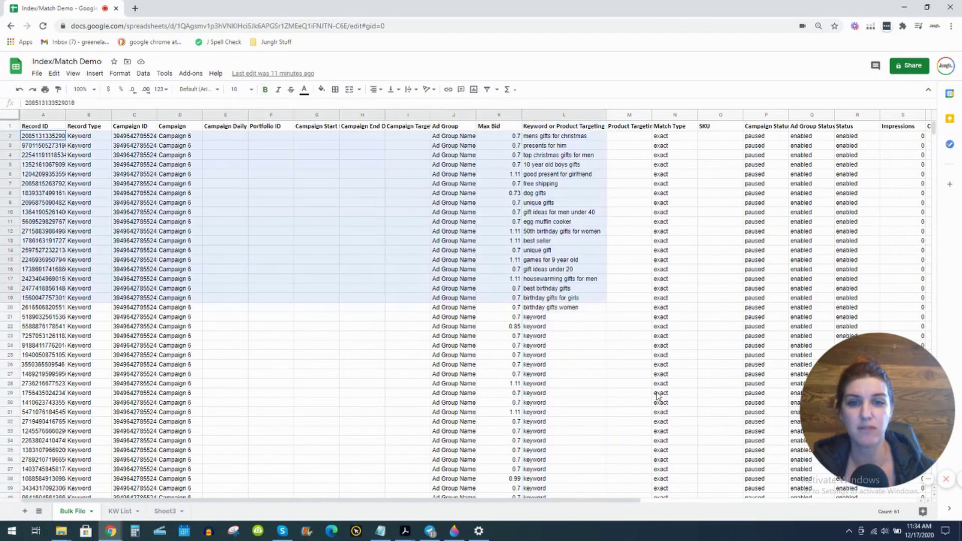
{"action": "left_click_drag", "start_coordinate": [658, 396], "coordinate": [705, 419]}
{"action": "scroll", "coordinate": [626, 286], "scroll_direction": "up", "scroll_amount": 3}
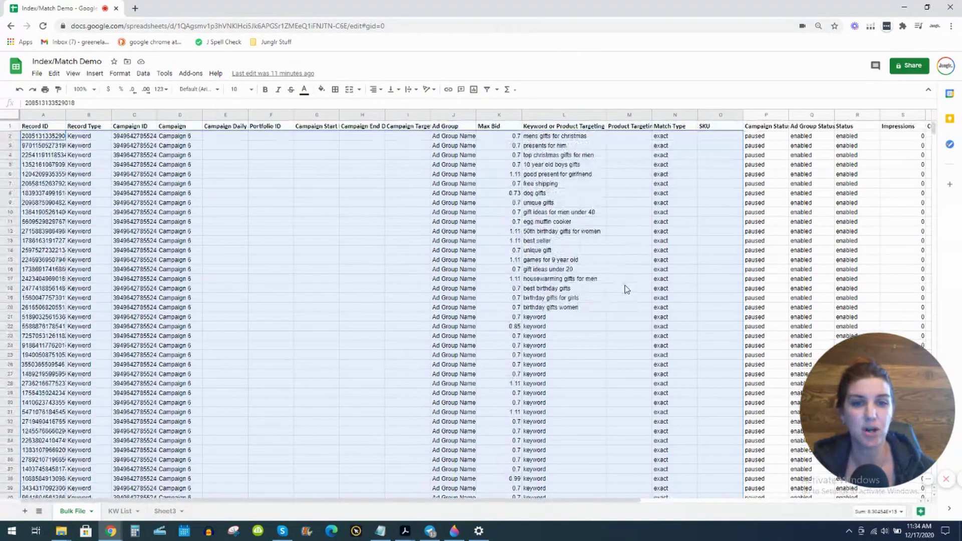
Widen the Keyword or Product Targeting column slightly on the Bulk File sheet and insert one empty column directly after it
{"action": "left_click", "coordinate": [564, 119]}
{"action": "left_click_drag", "start_coordinate": [607, 117], "coordinate": [578, 435]}
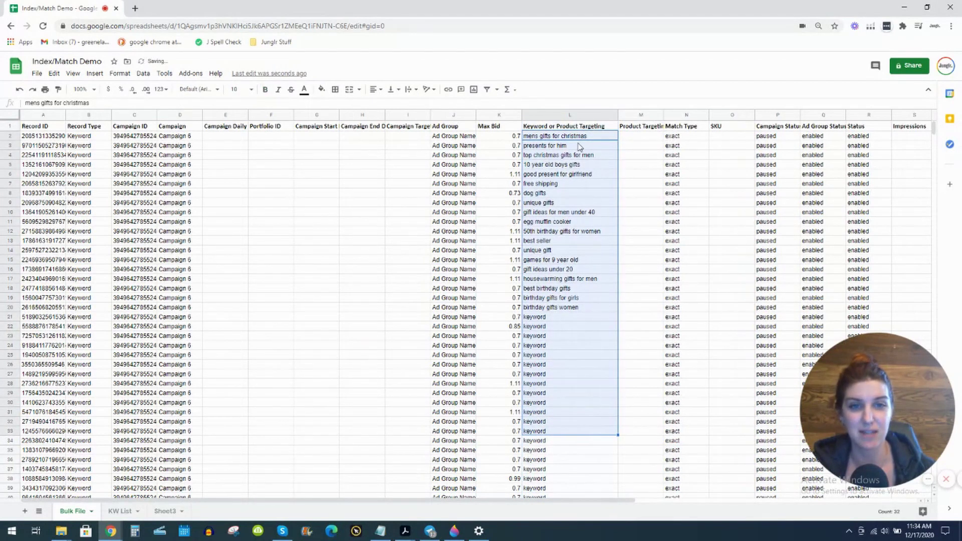
{"action": "left_click", "coordinate": [575, 114]}
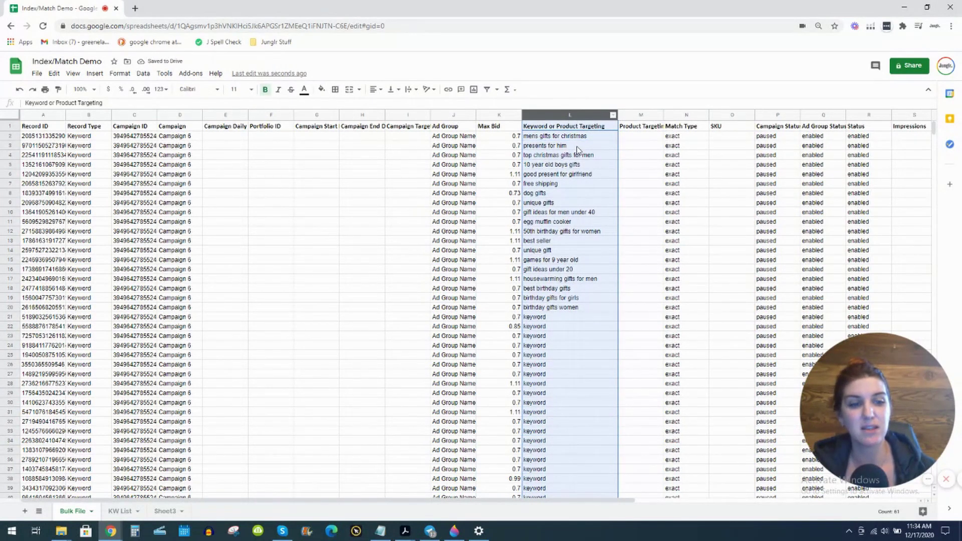
{"action": "right_click", "coordinate": [578, 149]}
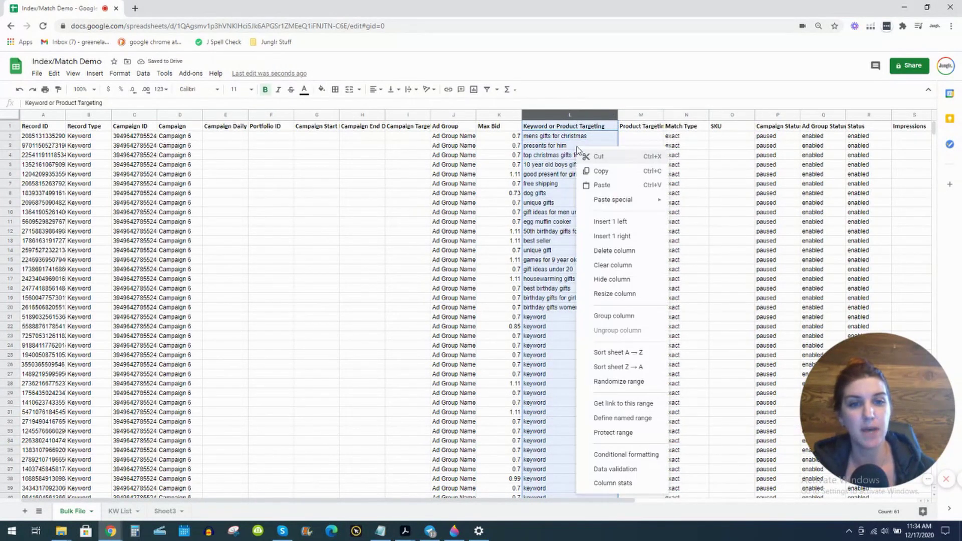
{"action": "left_click", "coordinate": [645, 237]}
{"action": "left_click_drag", "start_coordinate": [645, 125], "coordinate": [649, 435]}
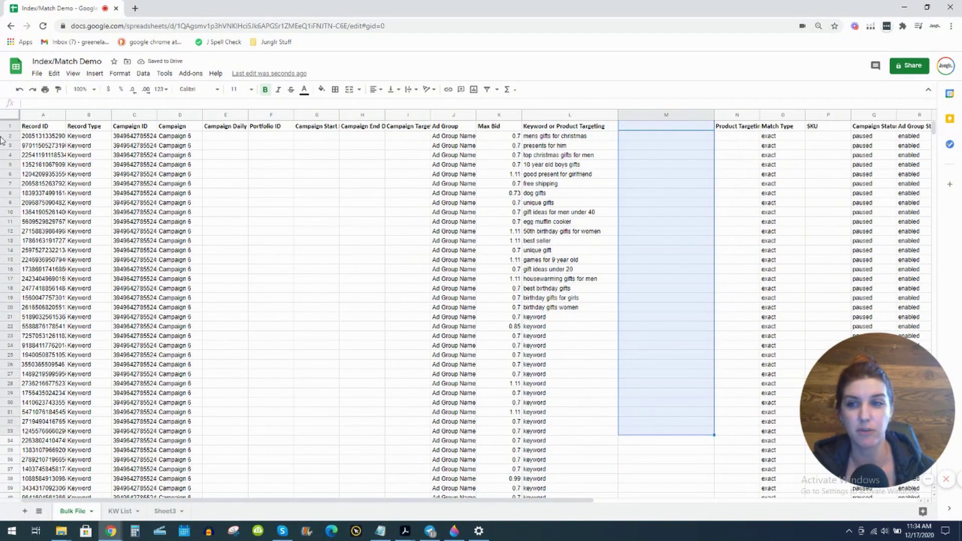
Freeze the header row of the Bulk File sheet and add a filter to its columns
{"action": "left_click", "coordinate": [11, 126]}
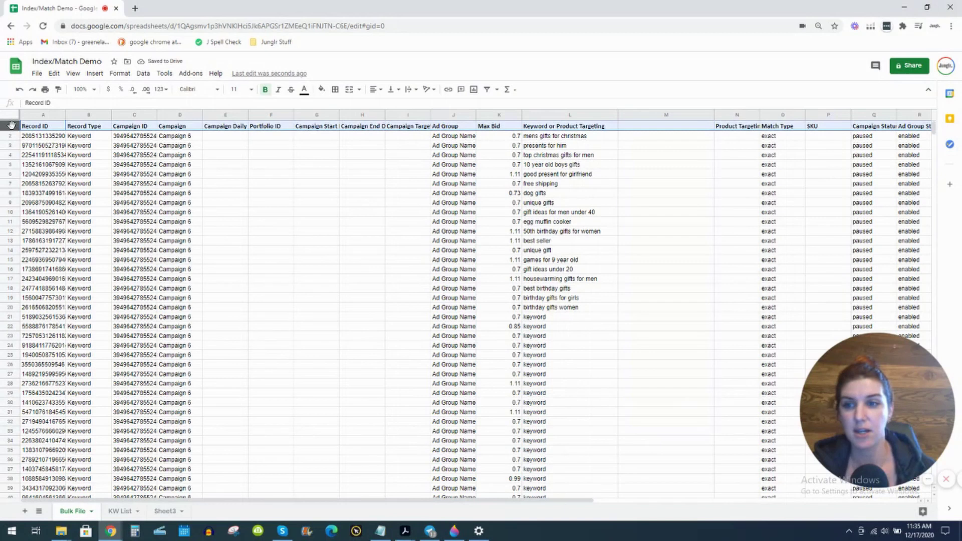
{"action": "left_click", "coordinate": [73, 74]}
{"action": "mouse_move", "coordinate": [98, 95]}
{"action": "left_click", "coordinate": [195, 109]}
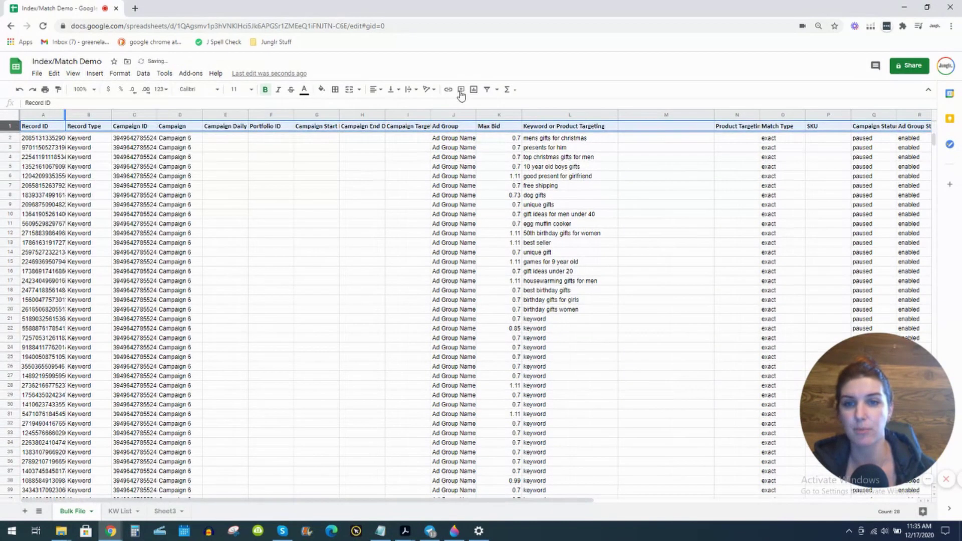
{"action": "left_click", "coordinate": [487, 89]}
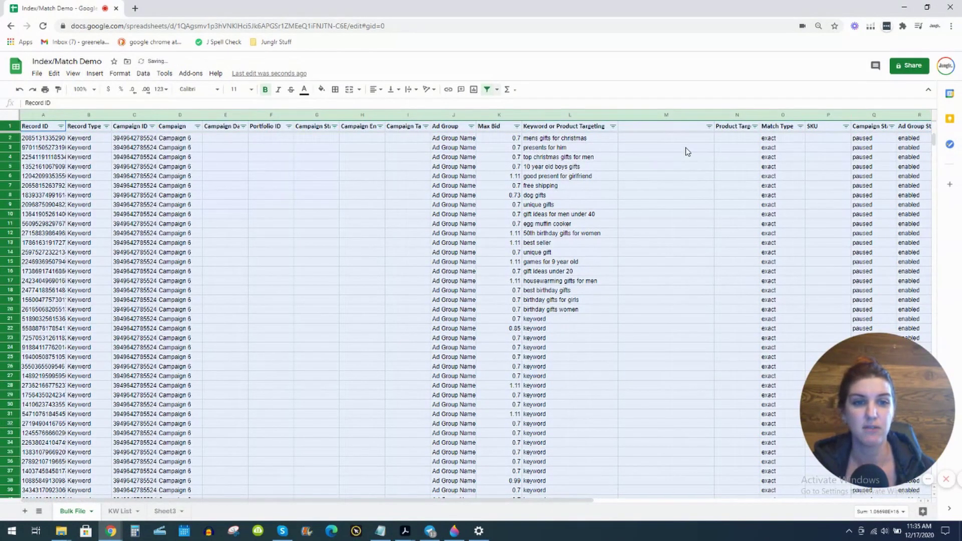
{"action": "left_click", "coordinate": [663, 147]}
{"action": "left_click", "coordinate": [662, 139]}
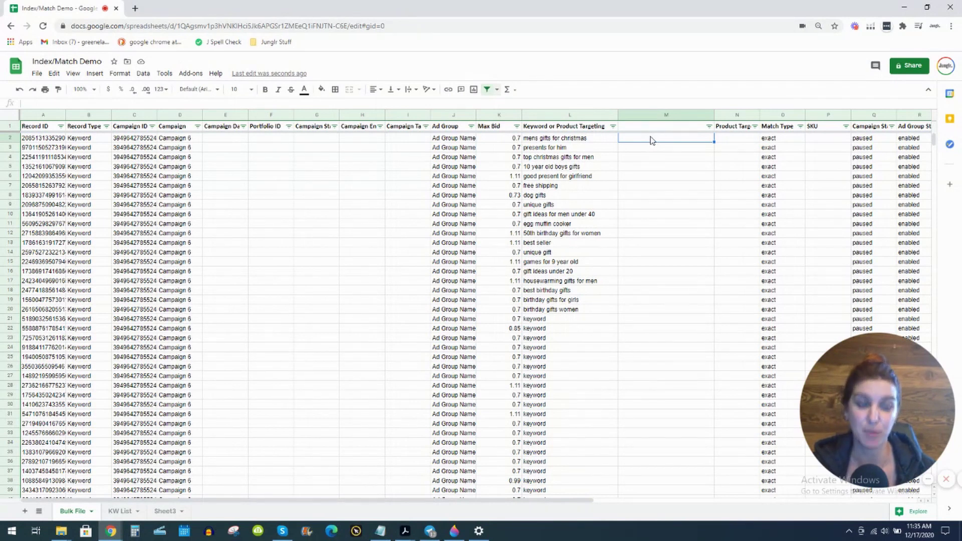
{"action": "left_click", "coordinate": [555, 139]}
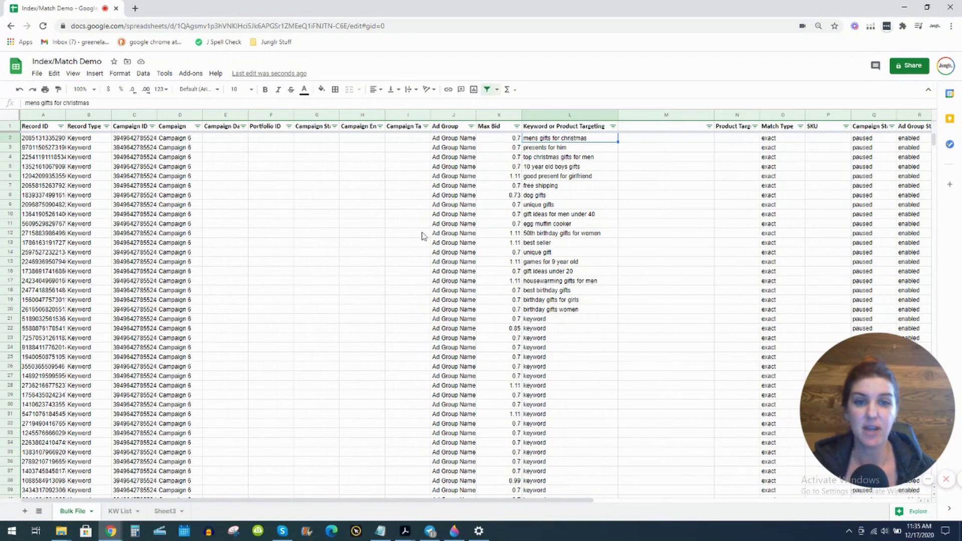
Freeze the first row of the KW List sheet
{"action": "left_click", "coordinate": [122, 511]}
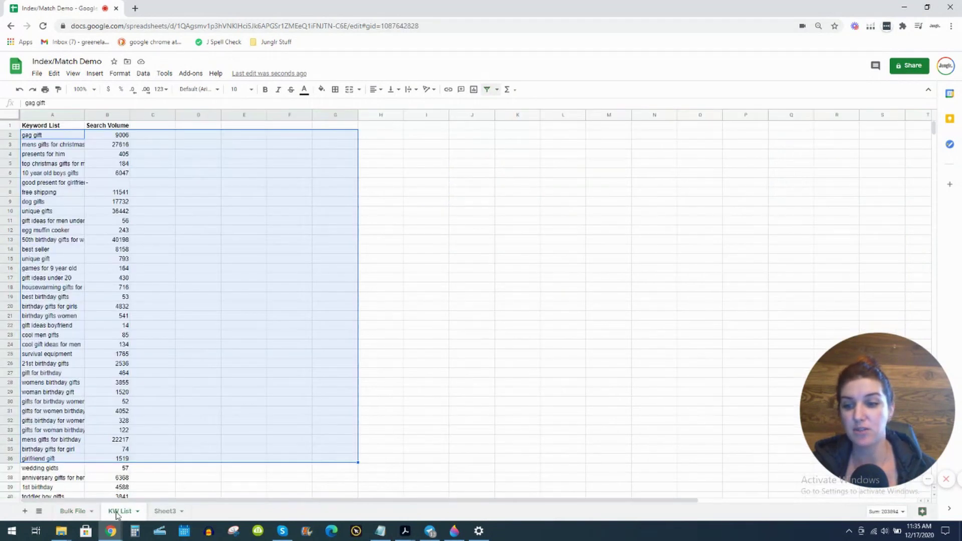
{"action": "left_click", "coordinate": [42, 146]}
{"action": "left_click_drag", "start_coordinate": [34, 136], "coordinate": [170, 405]}
{"action": "left_click", "coordinate": [8, 126]}
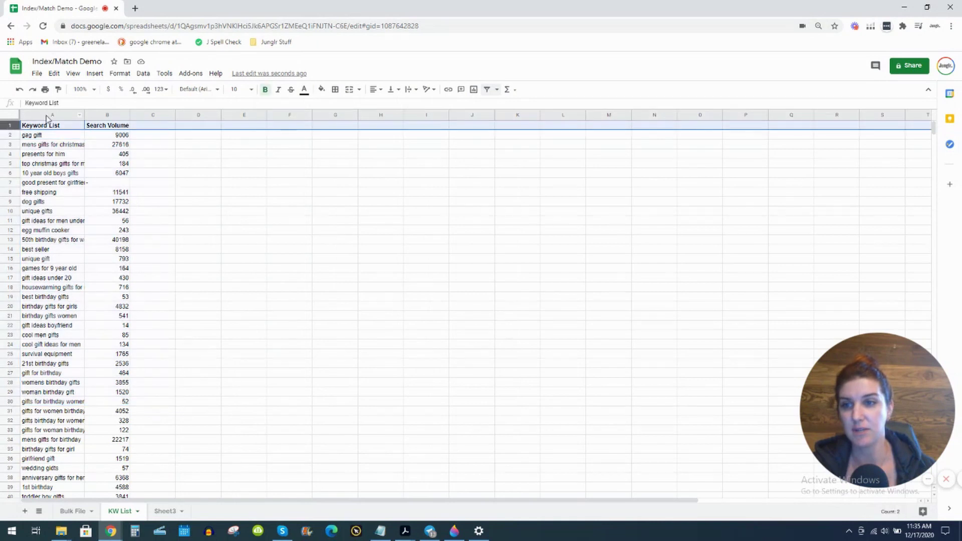
{"action": "left_click", "coordinate": [73, 74]}
{"action": "mouse_move", "coordinate": [88, 94]}
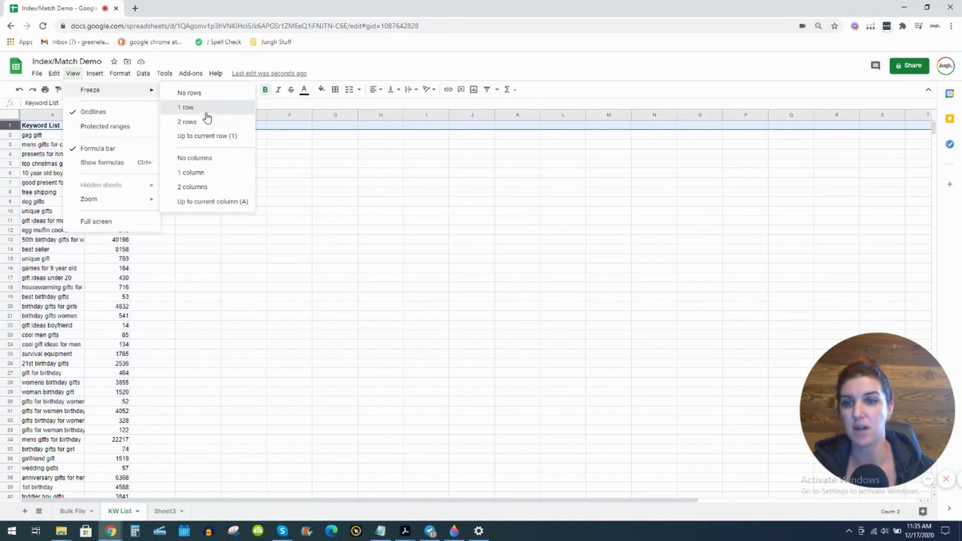
{"action": "left_click", "coordinate": [186, 107]}
{"action": "left_click", "coordinate": [170, 183]}
{"action": "left_click", "coordinate": [156, 140]}
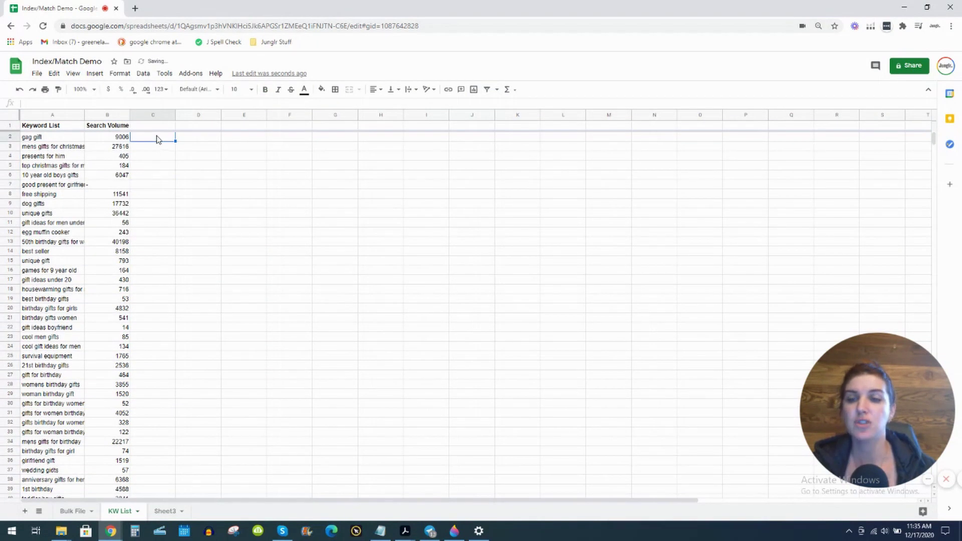
Widen the Keyword List column on the KW List sheet enough to fit the longer keywords
{"action": "left_click_drag", "start_coordinate": [61, 140], "coordinate": [95, 257]}
{"action": "scroll", "coordinate": [107, 460], "scroll_direction": "down", "scroll_amount": 10}
{"action": "scroll", "coordinate": [113, 293], "scroll_direction": "up", "scroll_amount": 5}
{"action": "scroll", "coordinate": [113, 293], "scroll_direction": "up", "scroll_amount": 12}
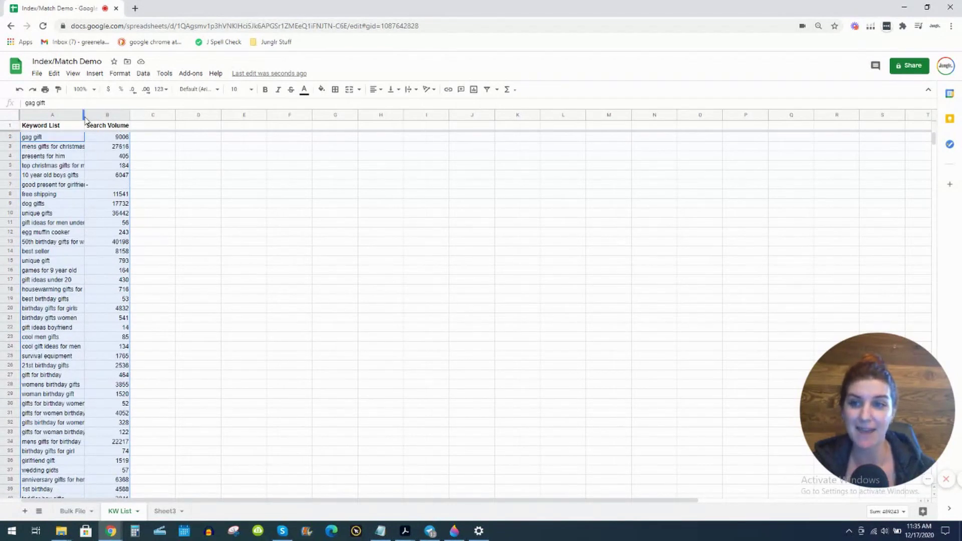
{"action": "left_click_drag", "start_coordinate": [86, 115], "coordinate": [102, 114]}
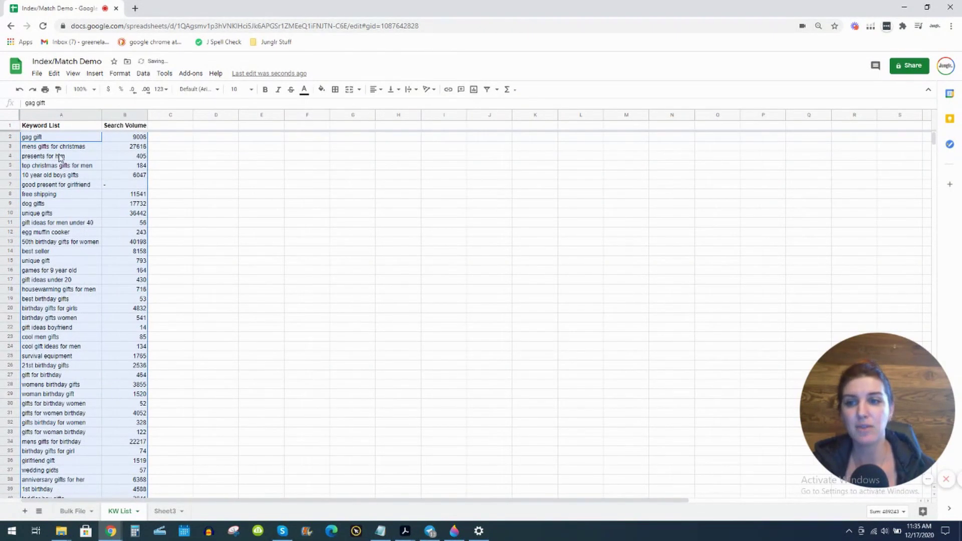
{"action": "left_click", "coordinate": [66, 511]}
{"action": "left_click", "coordinate": [122, 511]}
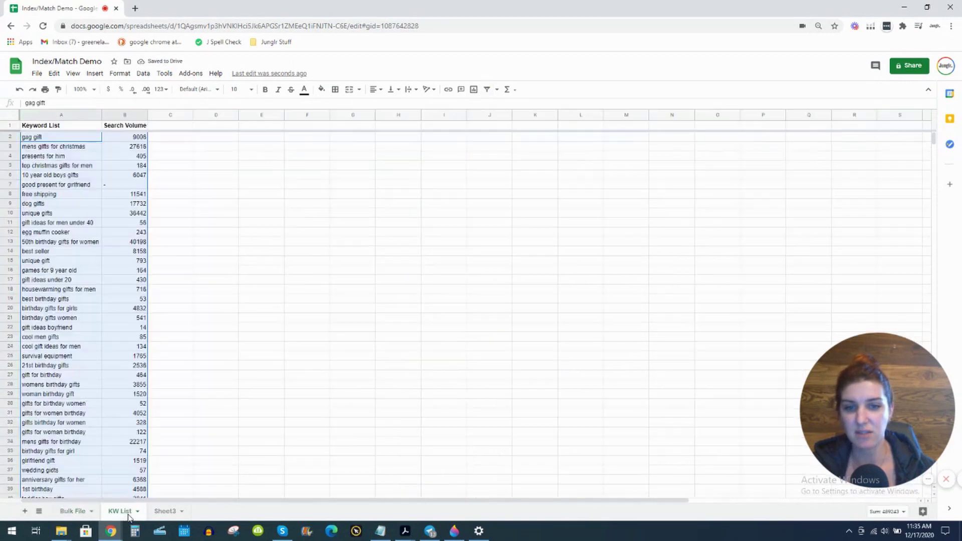
Start a MATCH formula in cell C2 of the KW List sheet with A2 as search key, and go to the Bulk File sheet for the range
{"action": "left_click", "coordinate": [168, 140]}
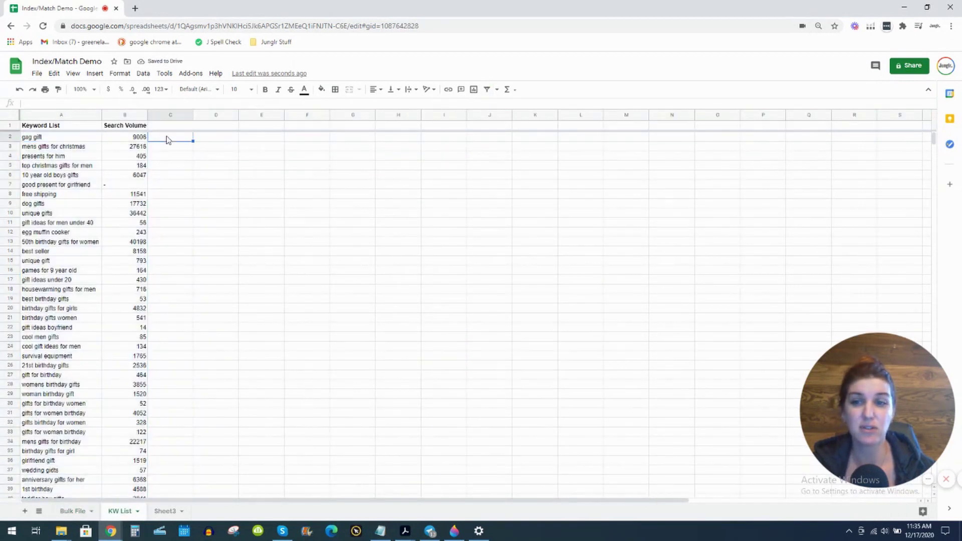
{"action": "double_click", "coordinate": [168, 136]}
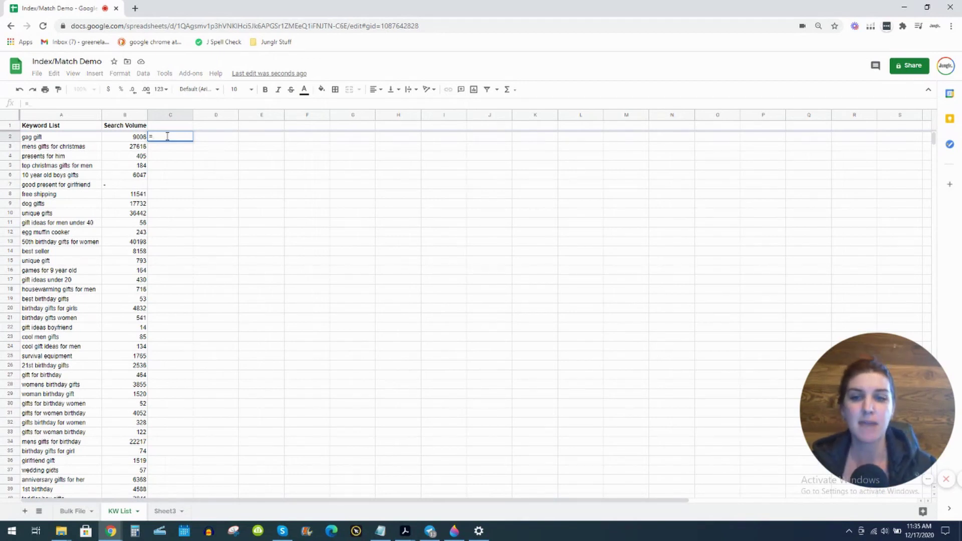
{"action": "type", "text": "ma"}
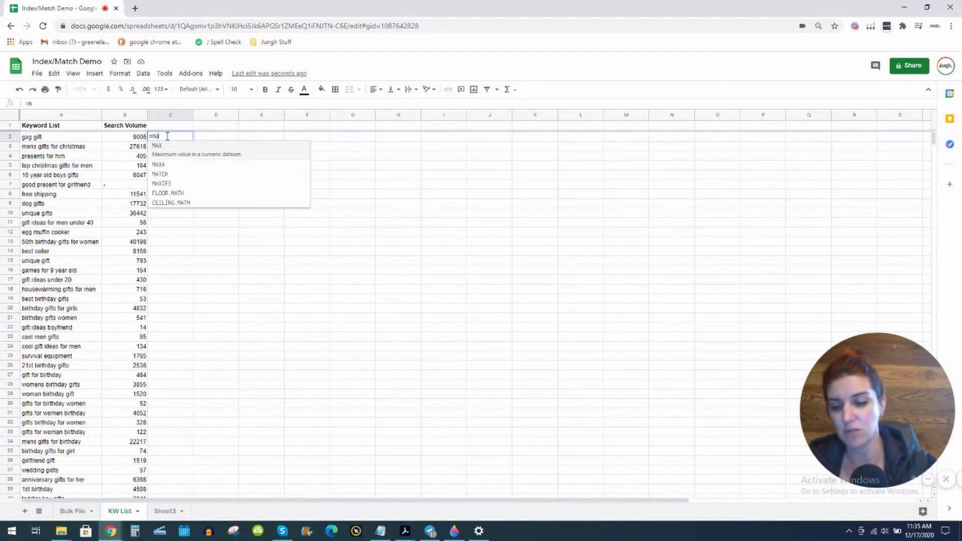
{"action": "type", "text": "tch("}
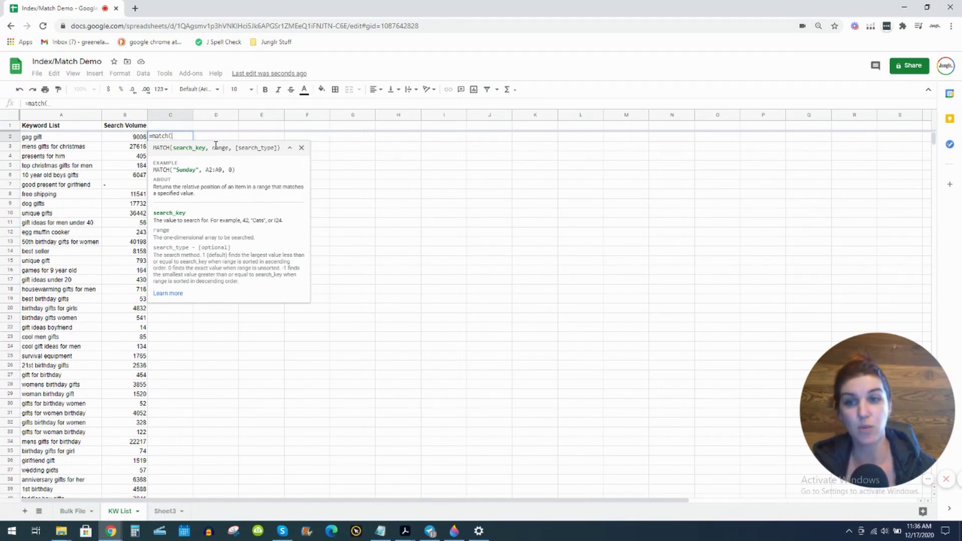
{"action": "left_click", "coordinate": [66, 141]}
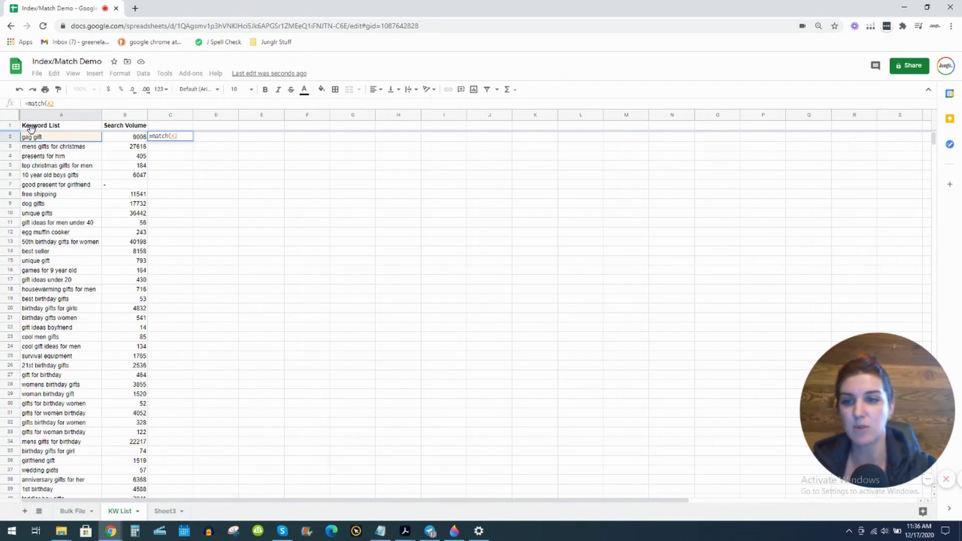
{"action": "type", "text": ","}
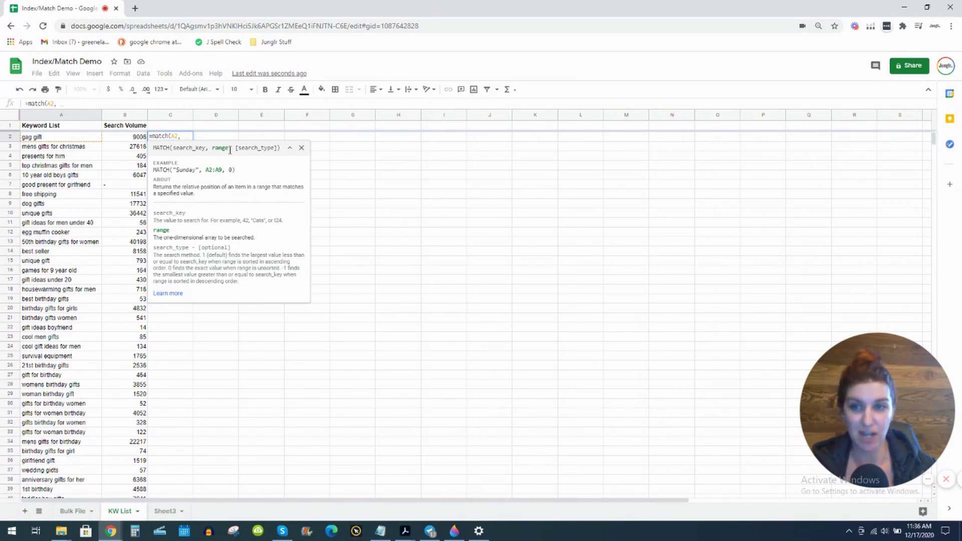
{"action": "left_click", "coordinate": [73, 512]}
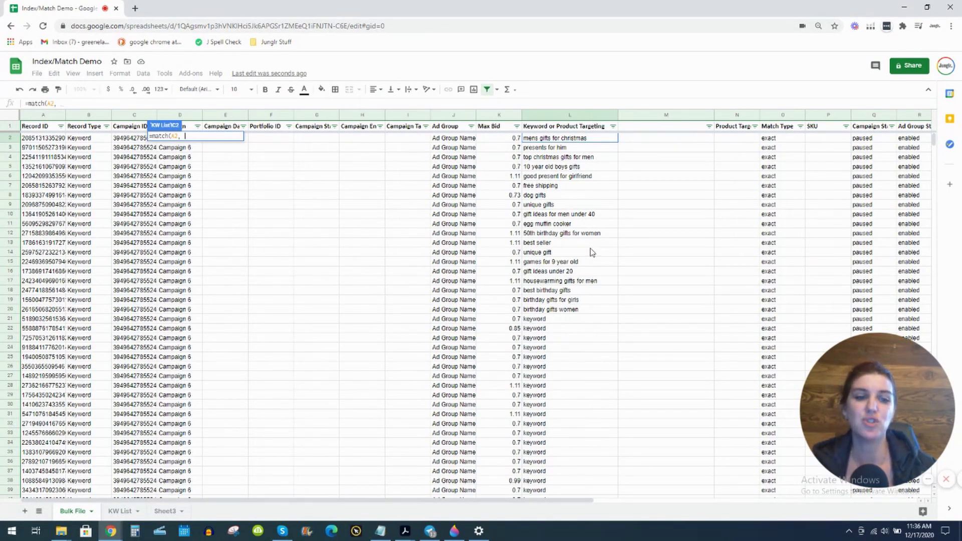
{"action": "left_click", "coordinate": [563, 116]}
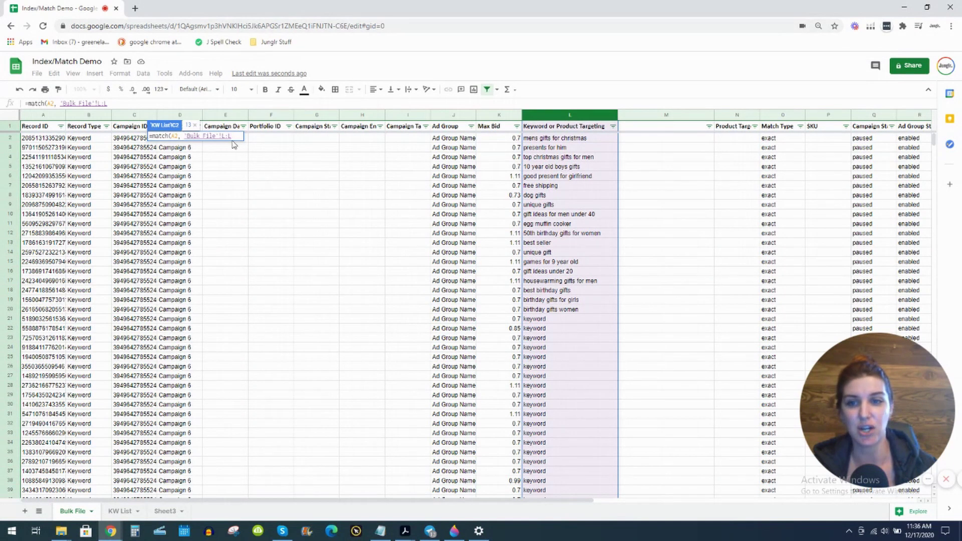
{"action": "scroll", "coordinate": [576, 391], "scroll_direction": "down", "scroll_amount": 5}
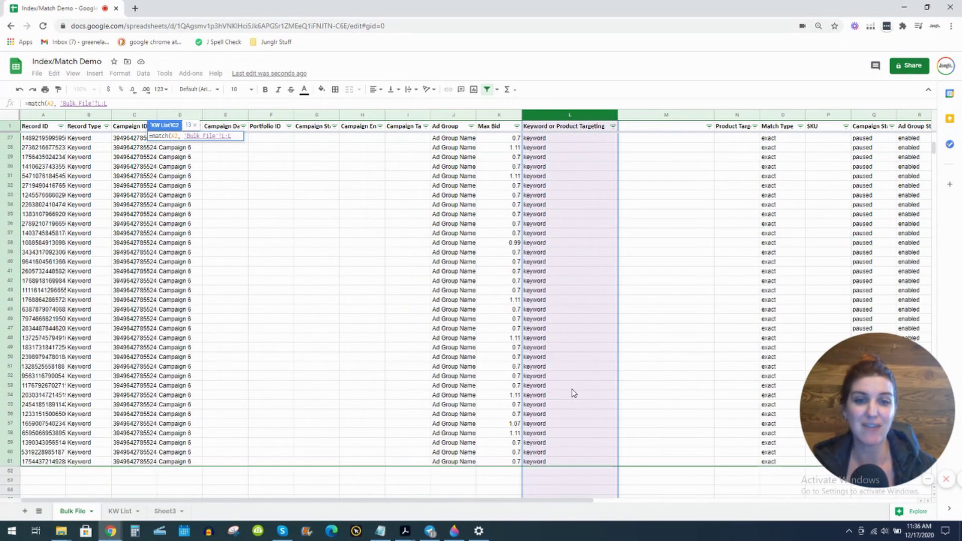
{"action": "scroll", "coordinate": [574, 393], "scroll_direction": "up", "scroll_amount": 5}
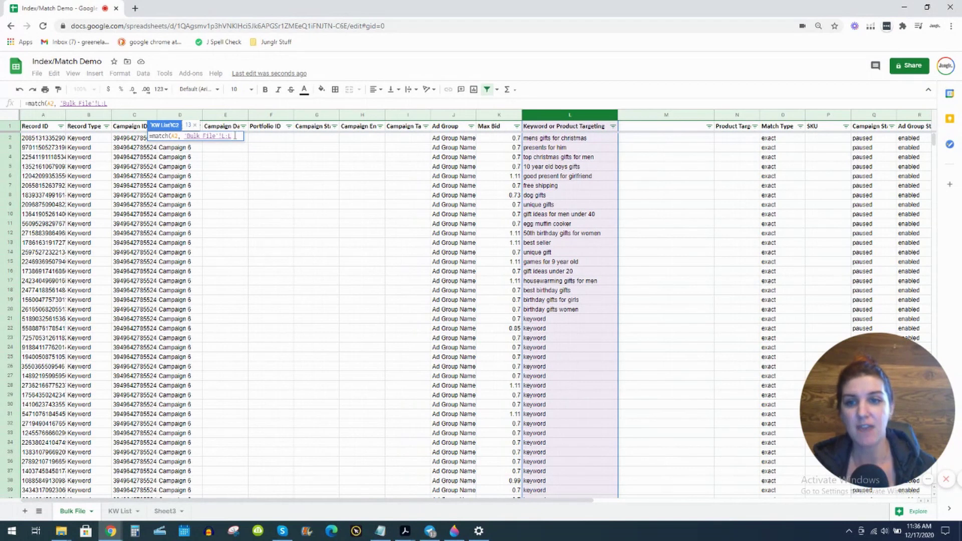
{"action": "left_click_drag", "start_coordinate": [231, 137], "coordinate": [186, 147]}
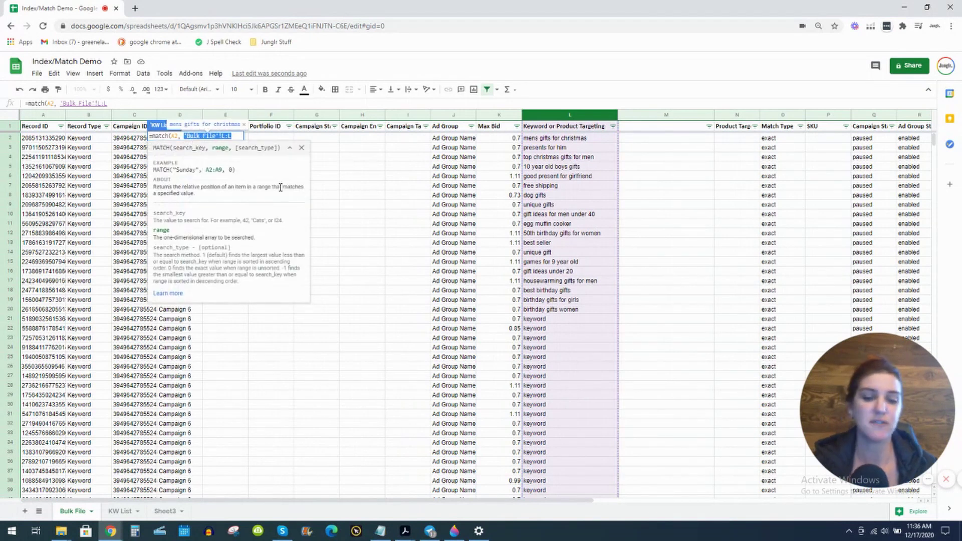
{"action": "key", "text": "BackSpace"}
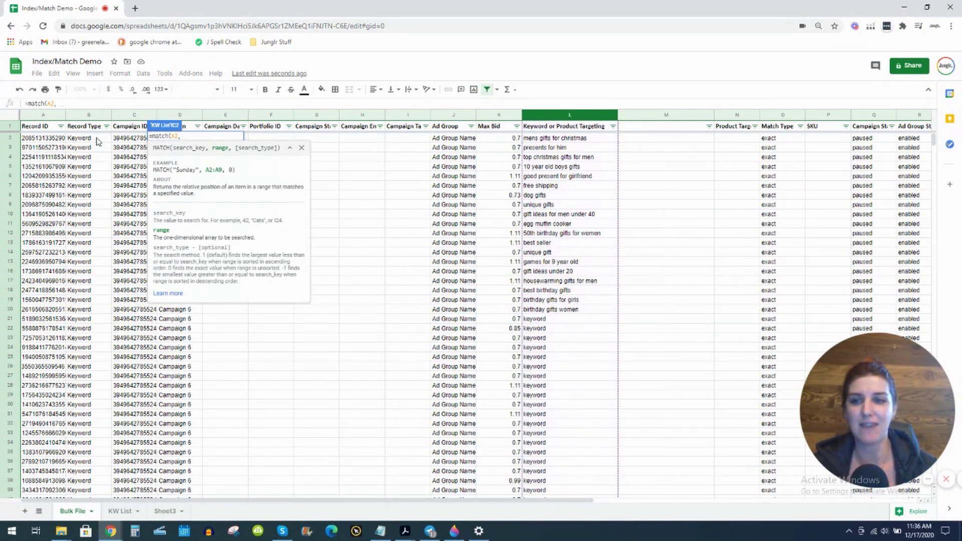
Set the MATCH range to cells L2:L61 of the Bulk File sheet as absolute references and enter the formula on the KW List sheet
{"action": "left_click", "coordinate": [555, 139]}
{"action": "left_click_drag", "start_coordinate": [555, 139], "coordinate": [585, 361]}
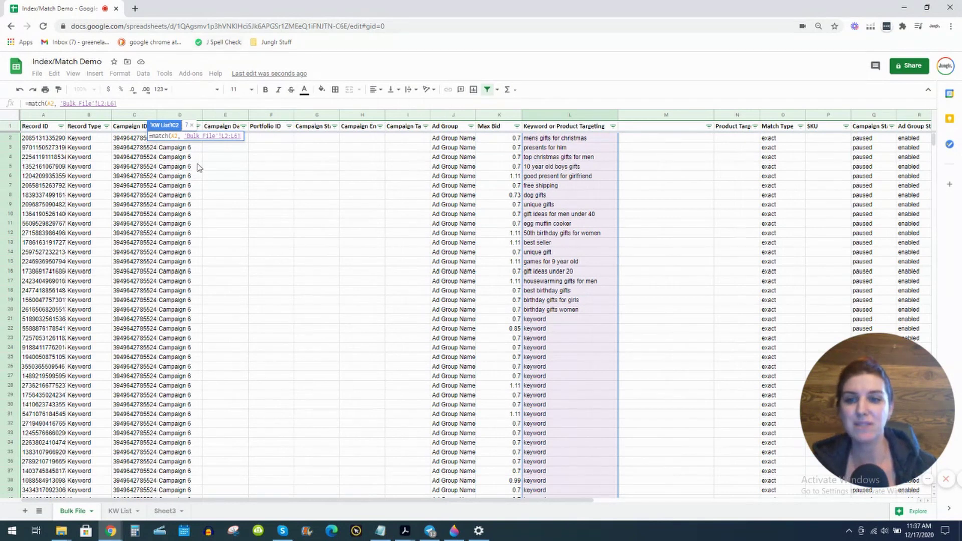
{"action": "left_click_drag", "start_coordinate": [188, 137], "coordinate": [242, 136]}
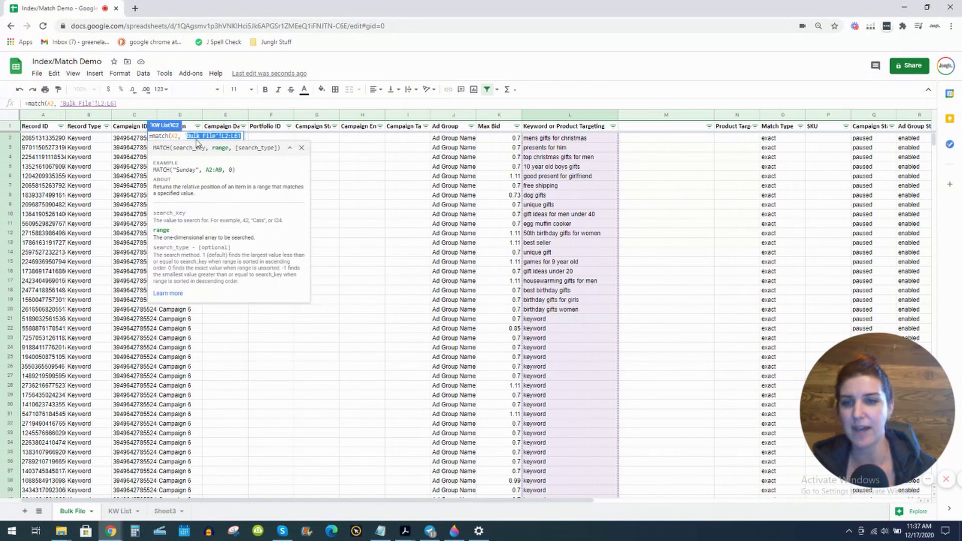
{"action": "left_click", "coordinate": [241, 137]}
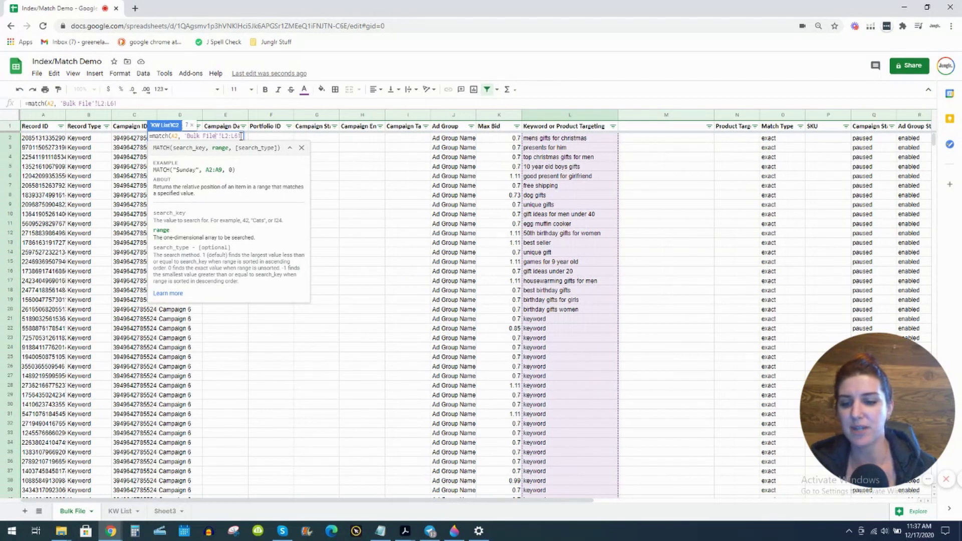
{"action": "key", "text": "F4"}
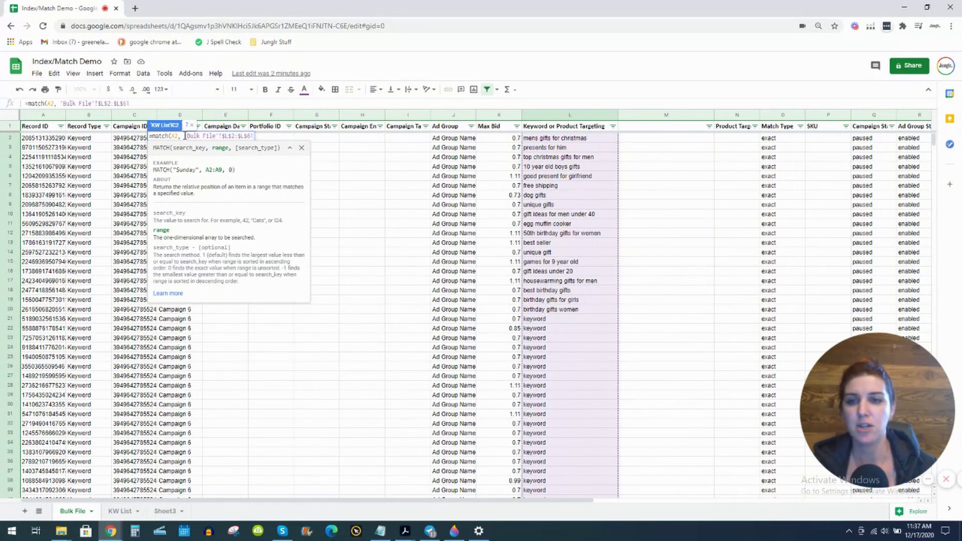
{"action": "left_click_drag", "start_coordinate": [184, 136], "coordinate": [254, 137]}
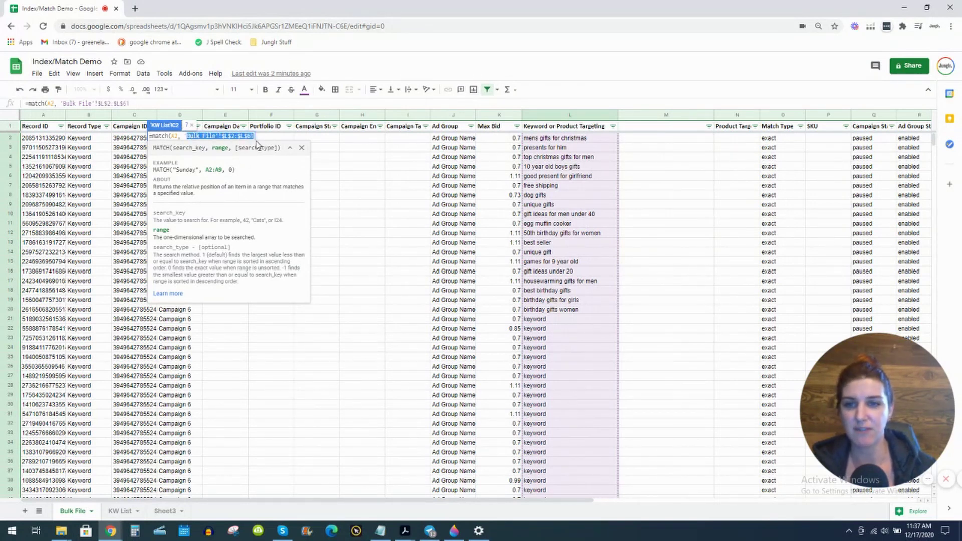
{"action": "left_click", "coordinate": [229, 136]}
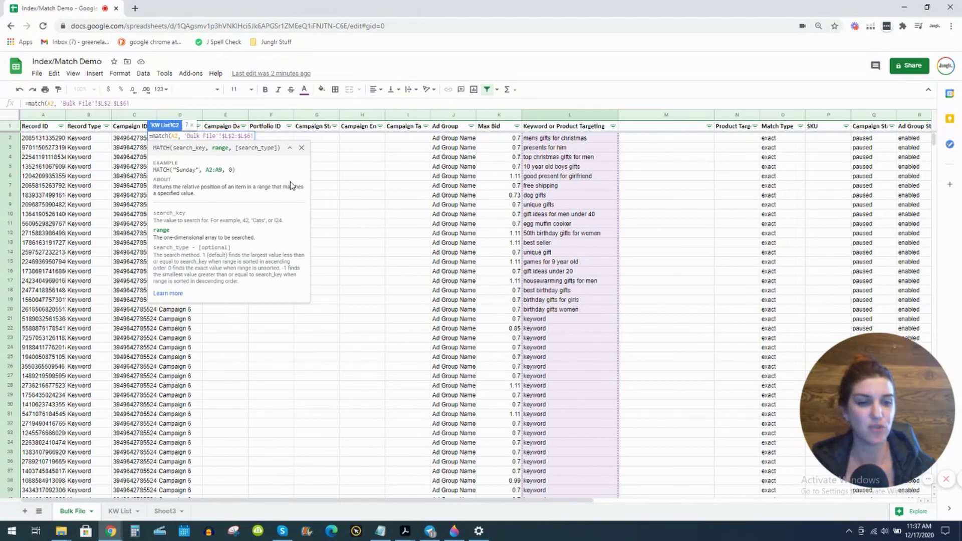
{"action": "left_click", "coordinate": [120, 511]}
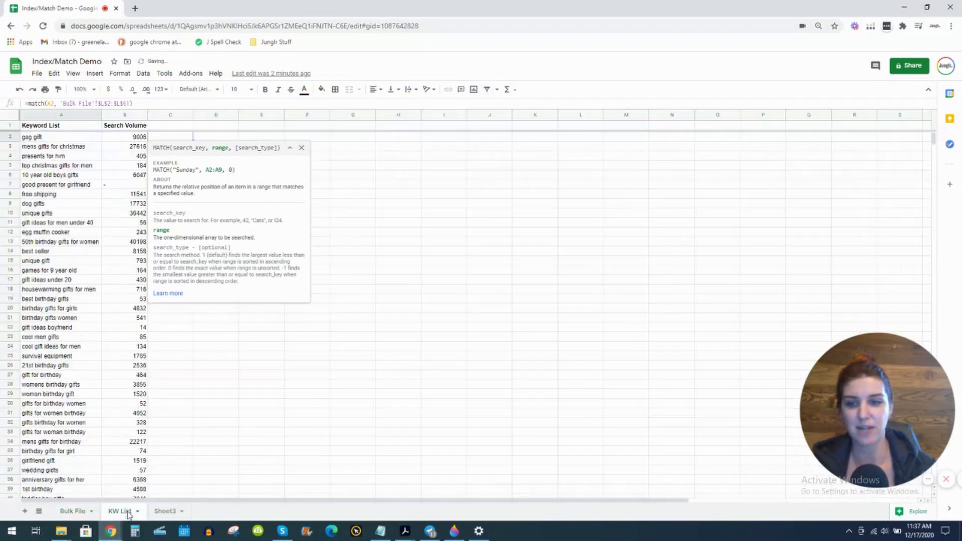
{"action": "key", "text": "Return"}
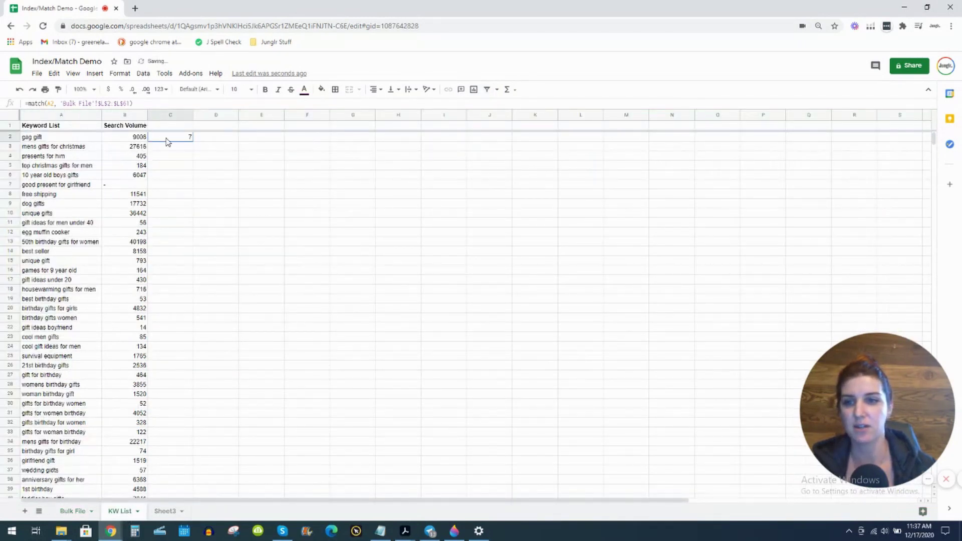
Add search type 0 to the MATCH formula in C2 so that it only finds exact matches
{"action": "double_click", "coordinate": [167, 137]}
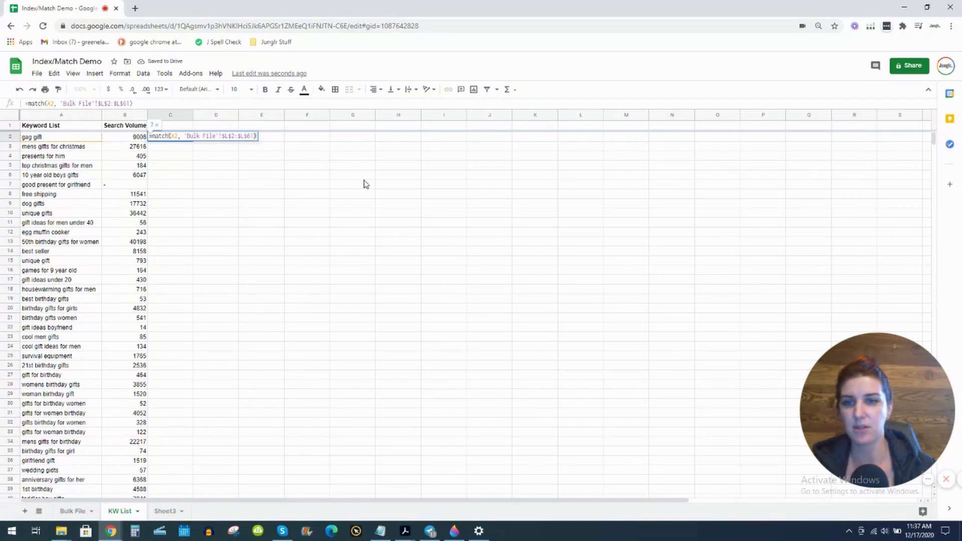
{"action": "key", "text": "BackSpace"}
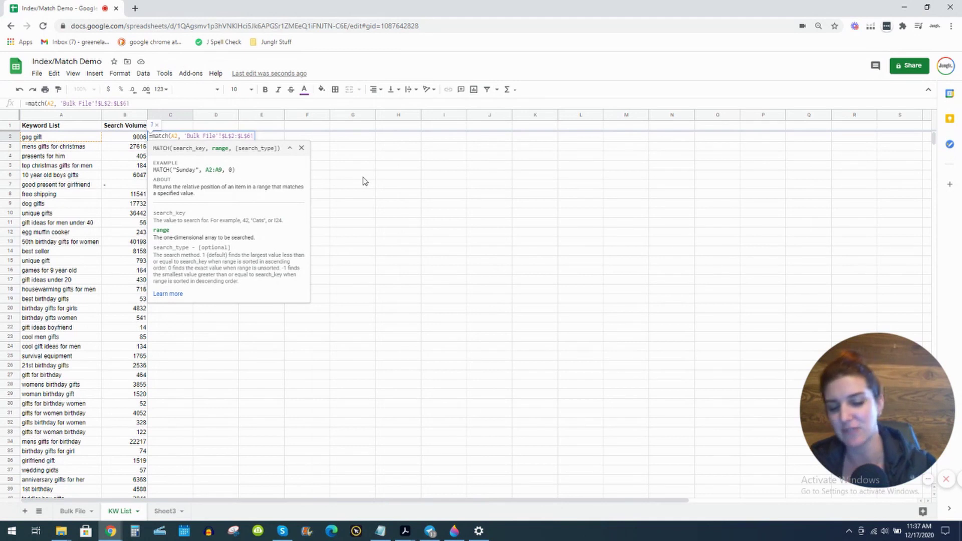
{"action": "type", "text": ","}
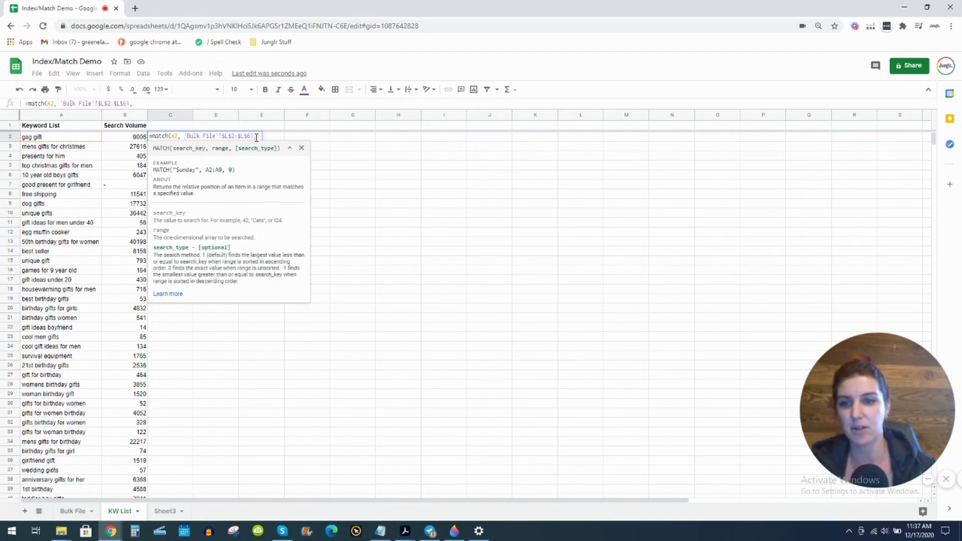
{"action": "left_click_drag", "start_coordinate": [252, 136], "coordinate": [184, 135]}
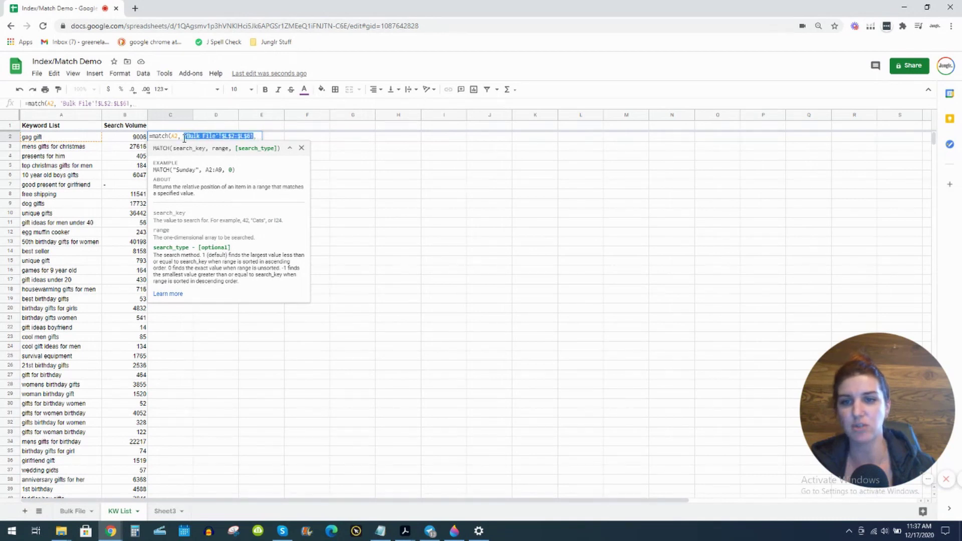
{"action": "left_click", "coordinate": [255, 136]}
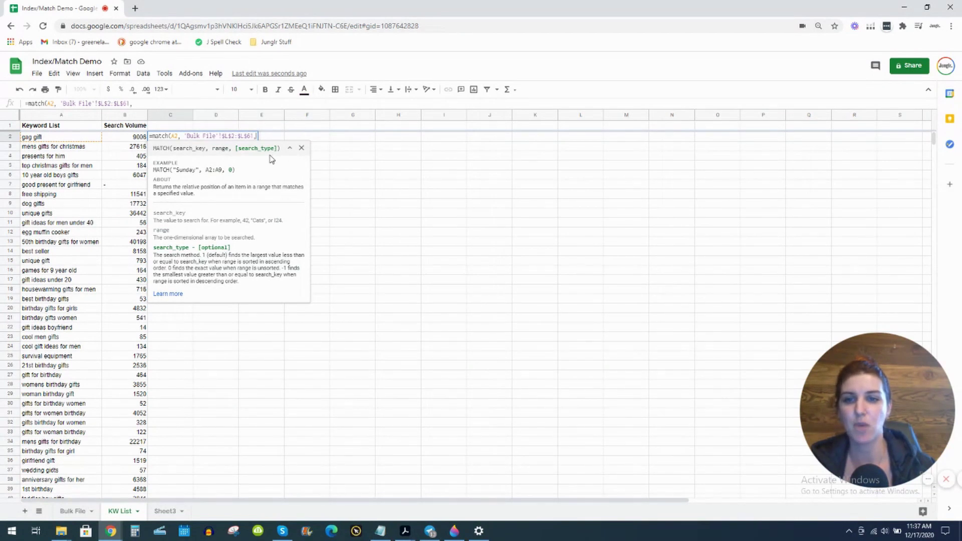
{"action": "type", "text": "0"}
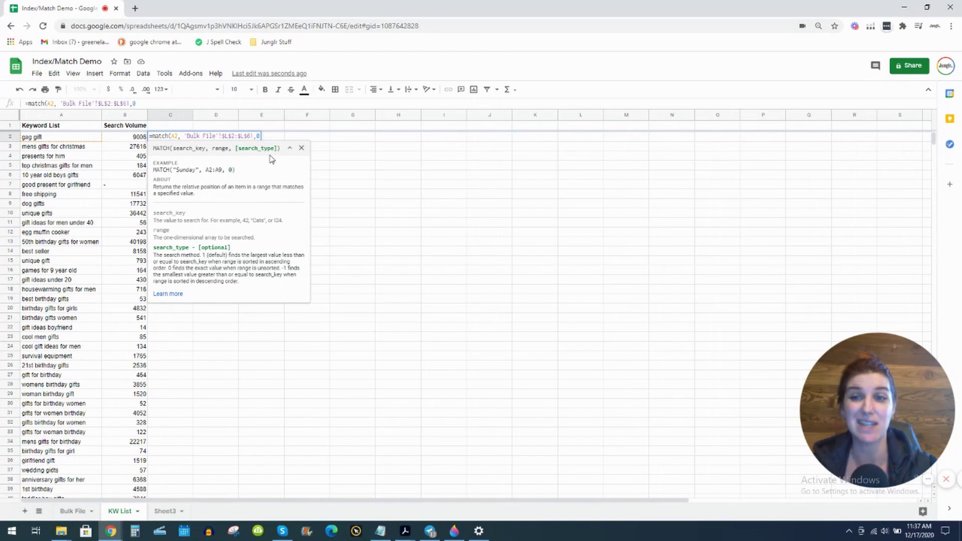
{"action": "type", "text": ")"}
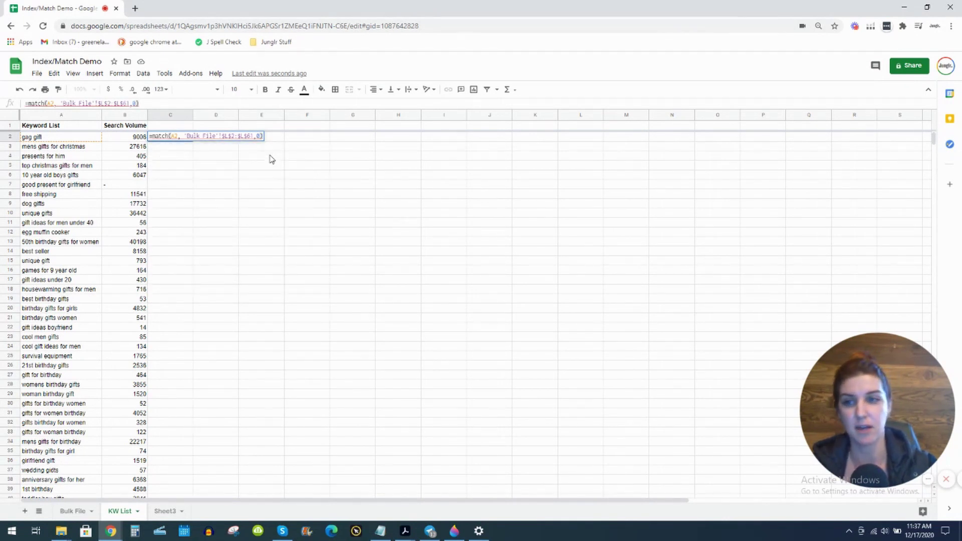
{"action": "key", "text": "Return"}
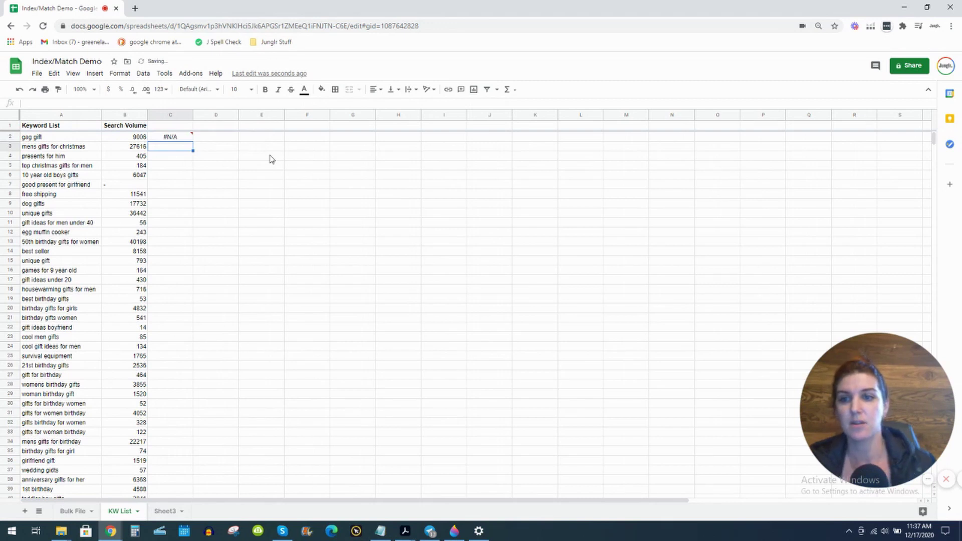
Check the C2 result against the keywords in L2:L20 of the Bulk File sheet, and fill the MATCH formula down through C14 on KW List
{"action": "left_click", "coordinate": [184, 139]}
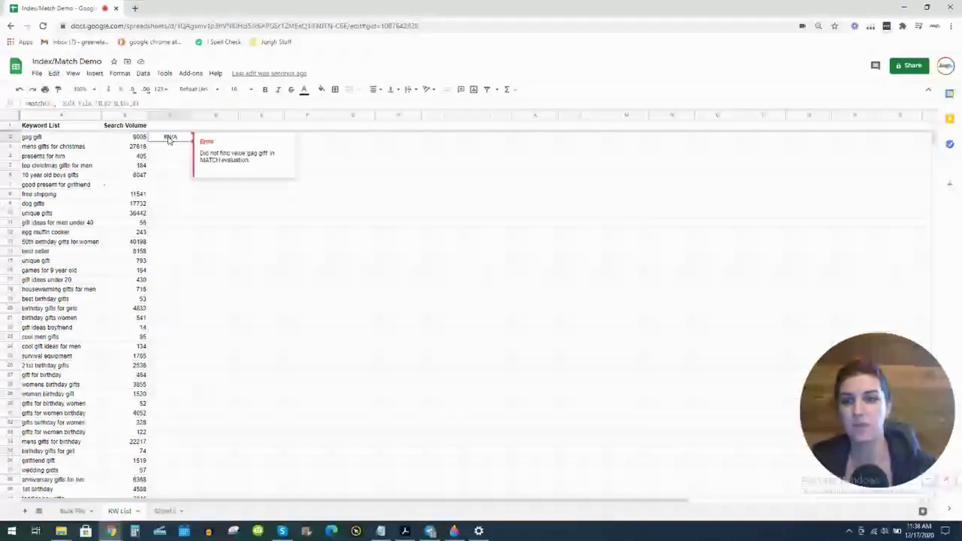
{"action": "left_click", "coordinate": [75, 511]}
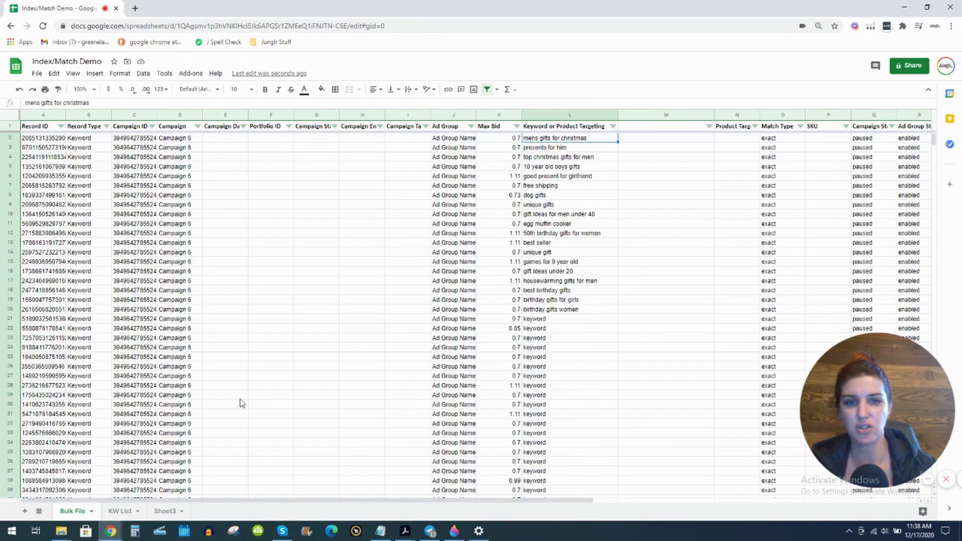
{"action": "left_click", "coordinate": [563, 119]}
{"action": "left_click_drag", "start_coordinate": [555, 142], "coordinate": [557, 313]}
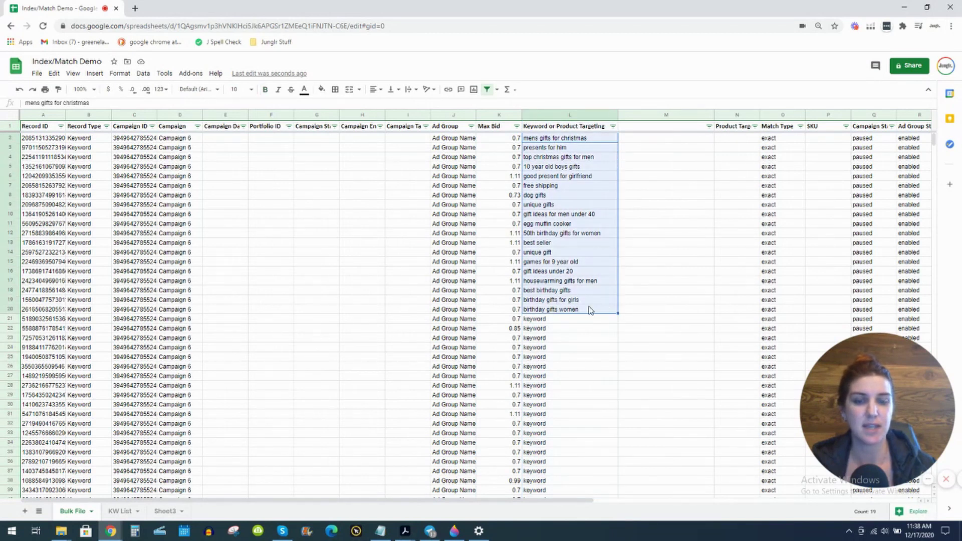
{"action": "left_click", "coordinate": [120, 511]}
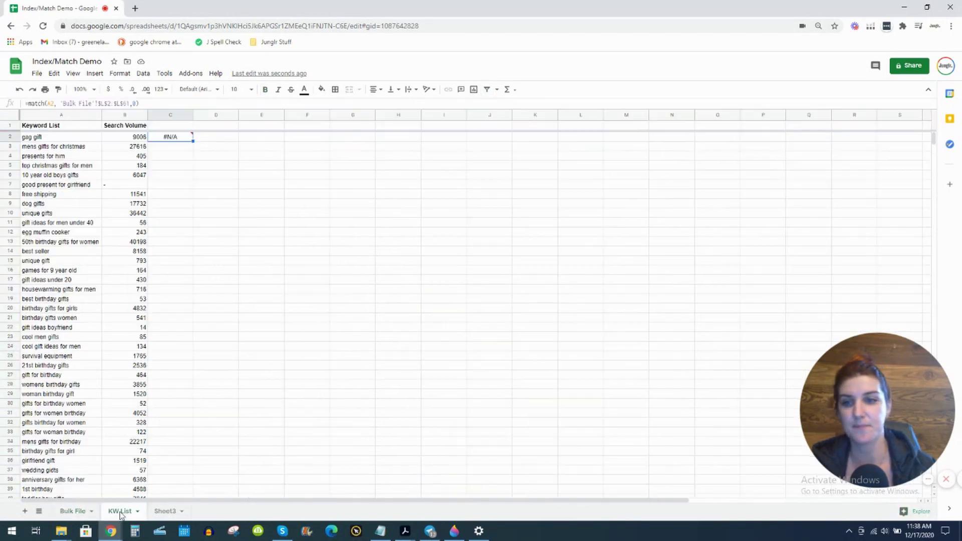
{"action": "mouse_move", "coordinate": [179, 140]}
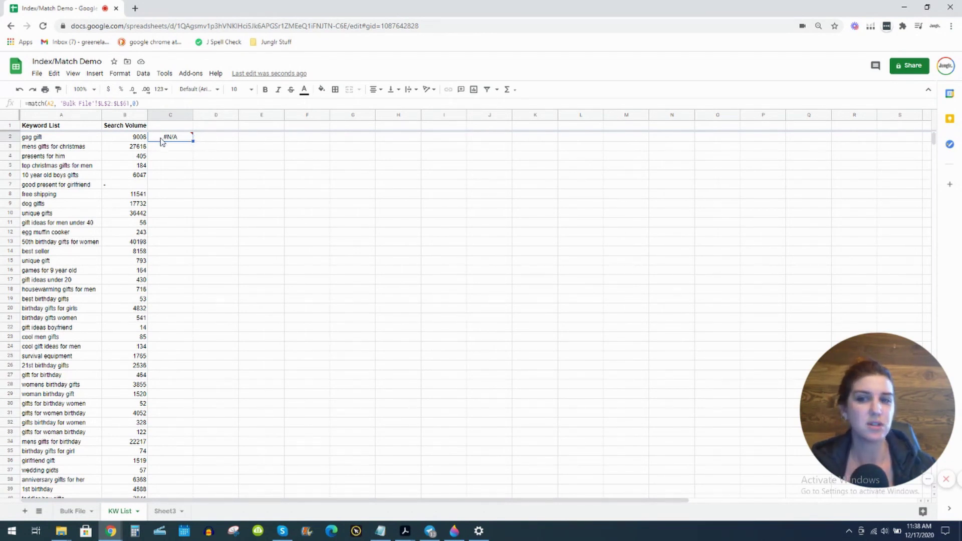
{"action": "mouse_move", "coordinate": [187, 142]}
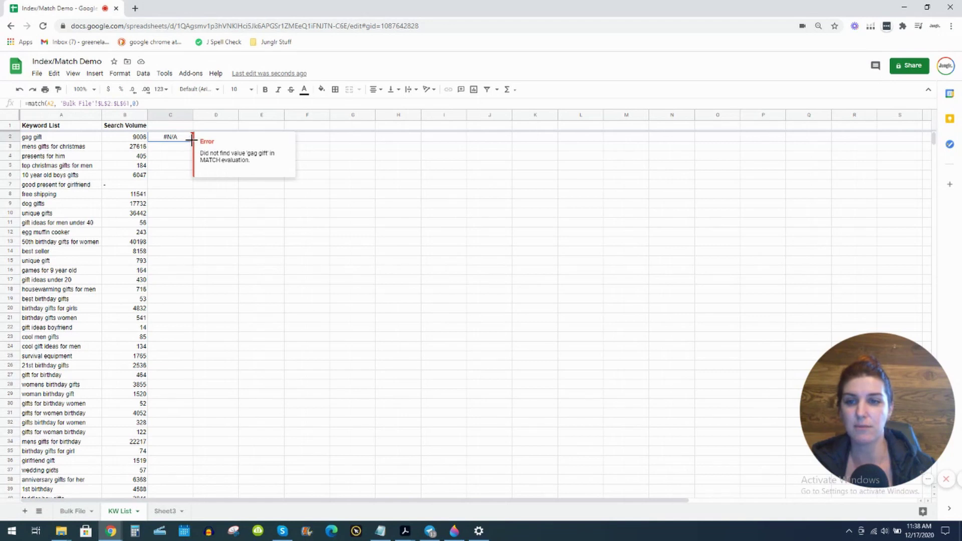
{"action": "left_click_drag", "start_coordinate": [190, 140], "coordinate": [200, 253]}
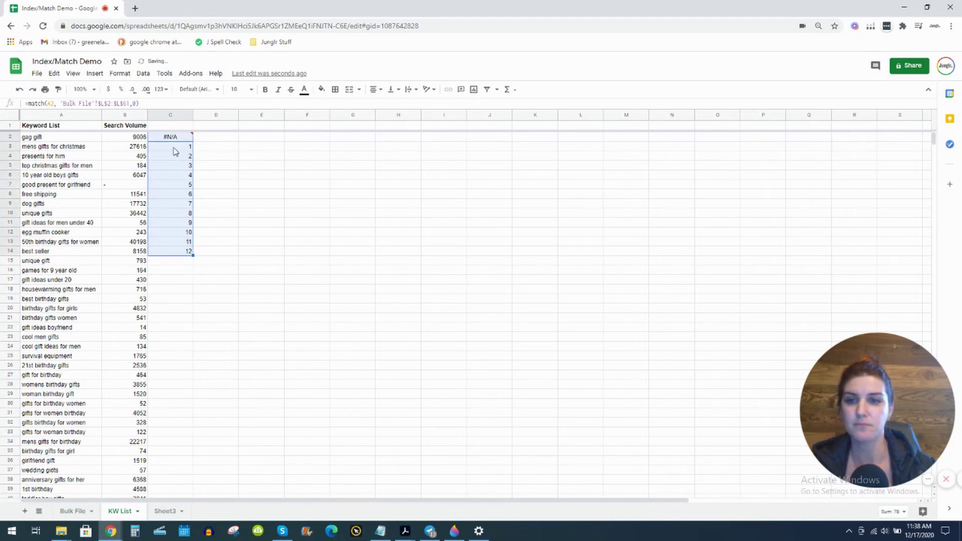
Review the first MATCH results on KW List, and fill the formula from C14 down through C32
{"action": "left_click", "coordinate": [11, 146]}
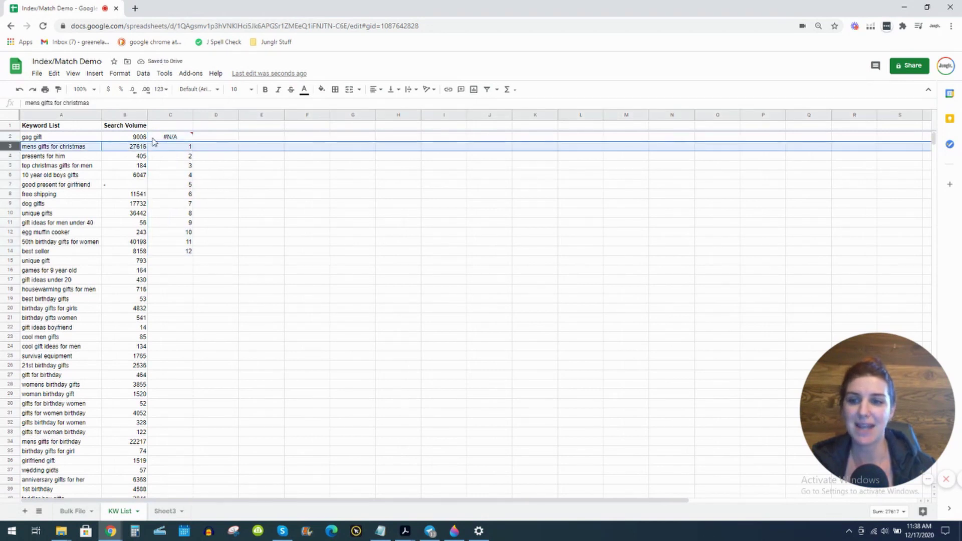
{"action": "left_click", "coordinate": [177, 150]}
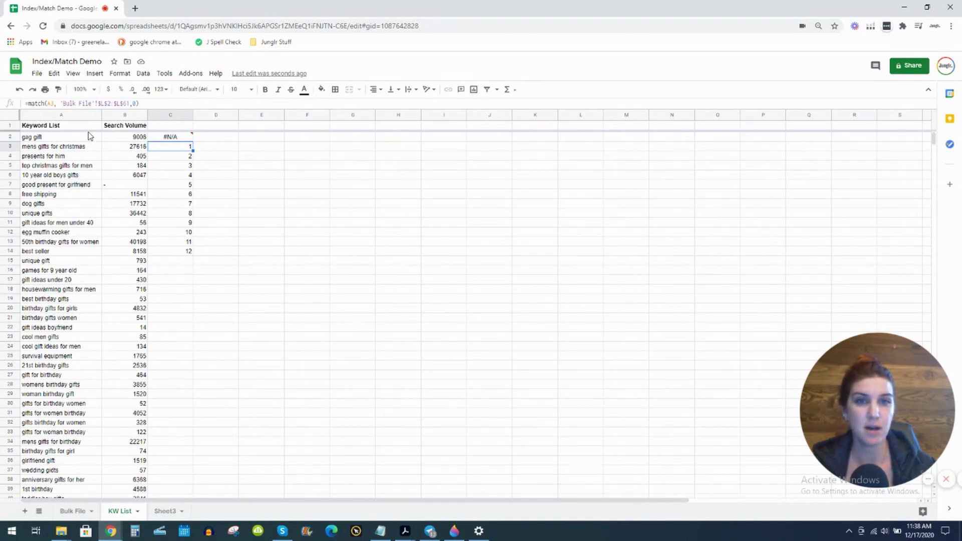
{"action": "left_click", "coordinate": [178, 252]}
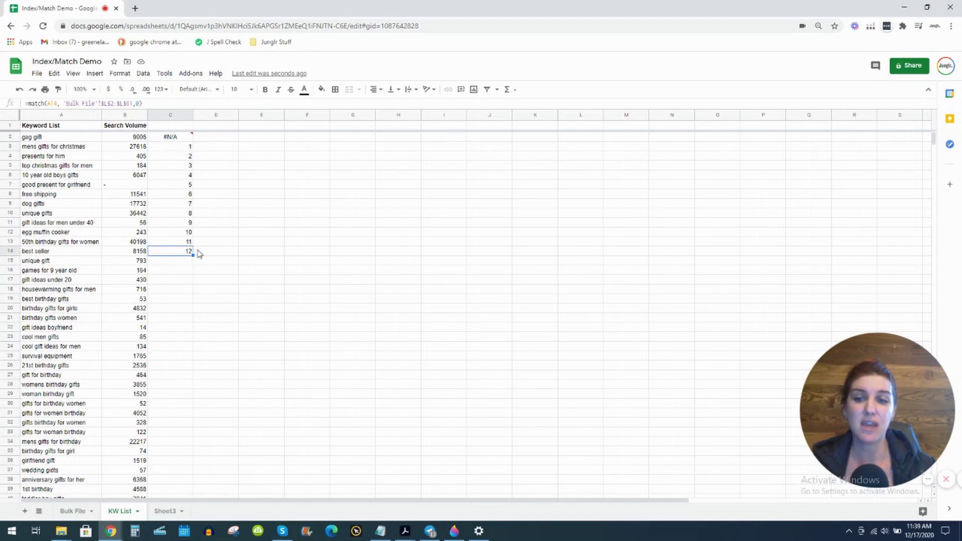
{"action": "left_click_drag", "start_coordinate": [193, 255], "coordinate": [194, 425]}
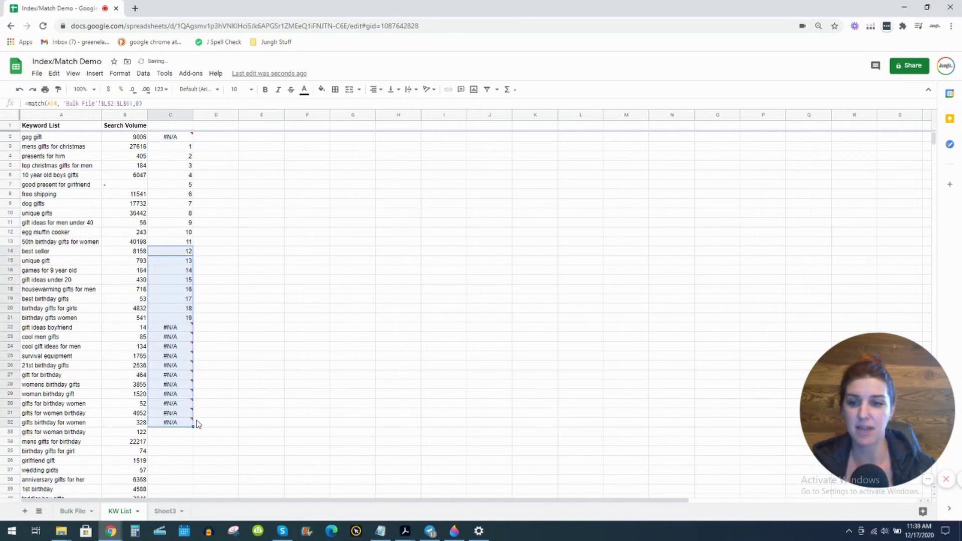
Review the unmatched keywords in rows 22 to 32, and fill the MATCH formula from C32 down through C101
{"action": "left_click", "coordinate": [172, 330]}
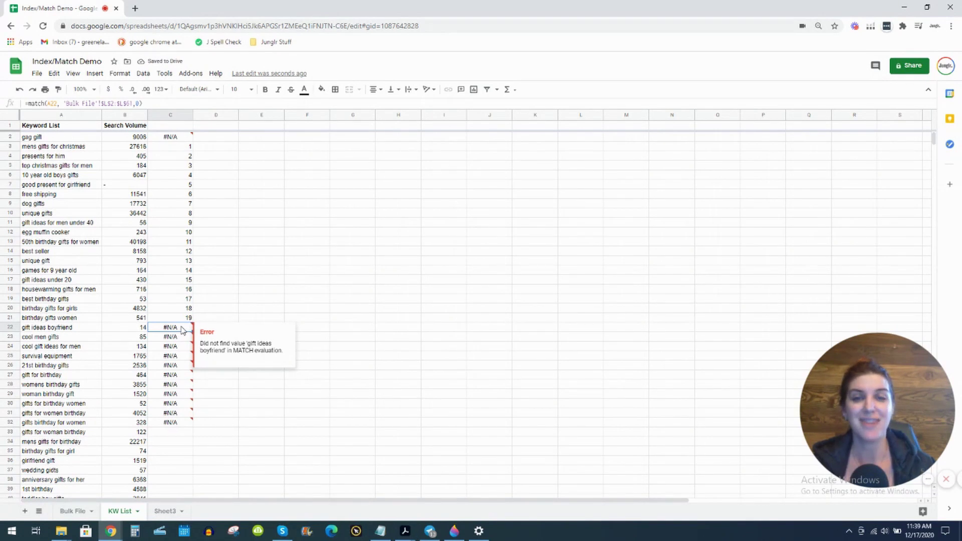
{"action": "left_click_drag", "start_coordinate": [62, 330], "coordinate": [266, 426]}
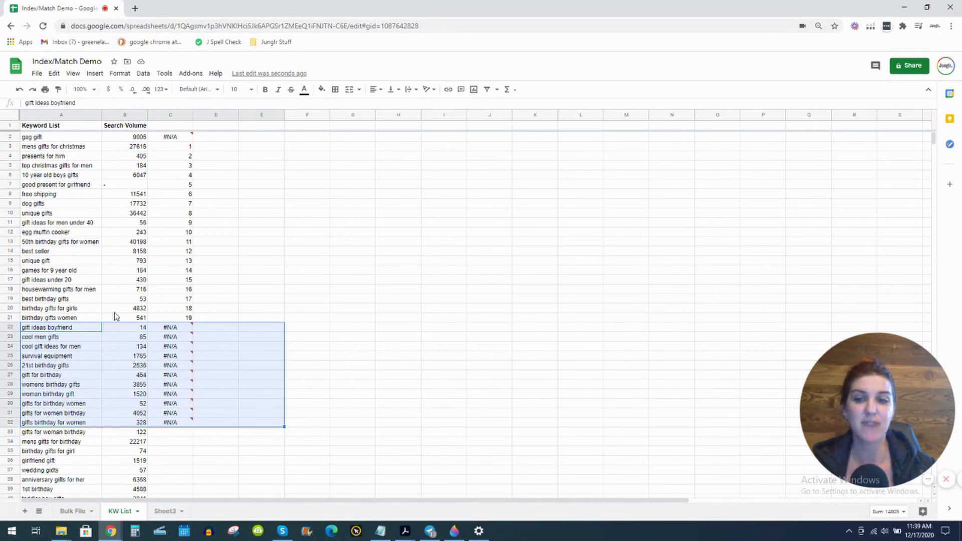
{"action": "scroll", "coordinate": [188, 321], "scroll_direction": "down", "scroll_amount": 4}
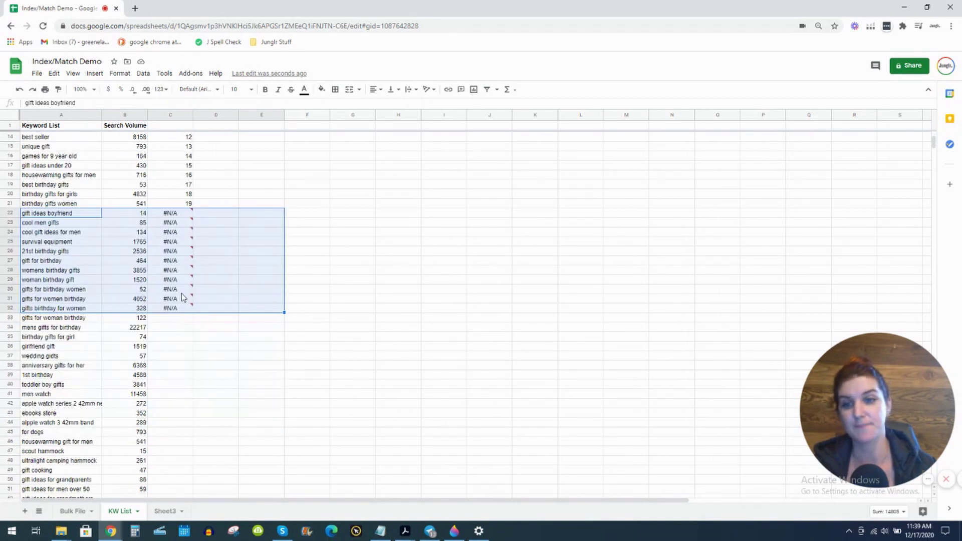
{"action": "left_click", "coordinate": [190, 310]}
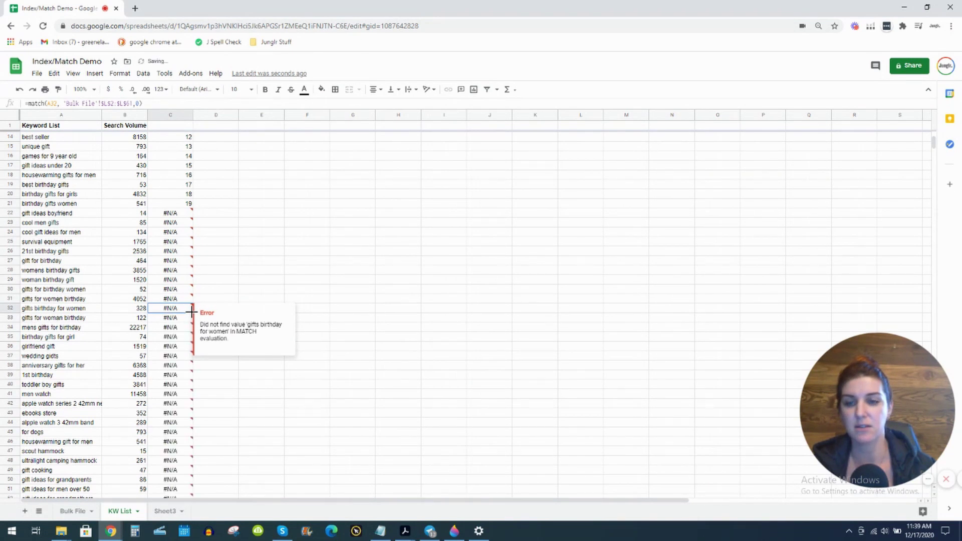
{"action": "scroll", "coordinate": [124, 416], "scroll_direction": "down", "scroll_amount": 12}
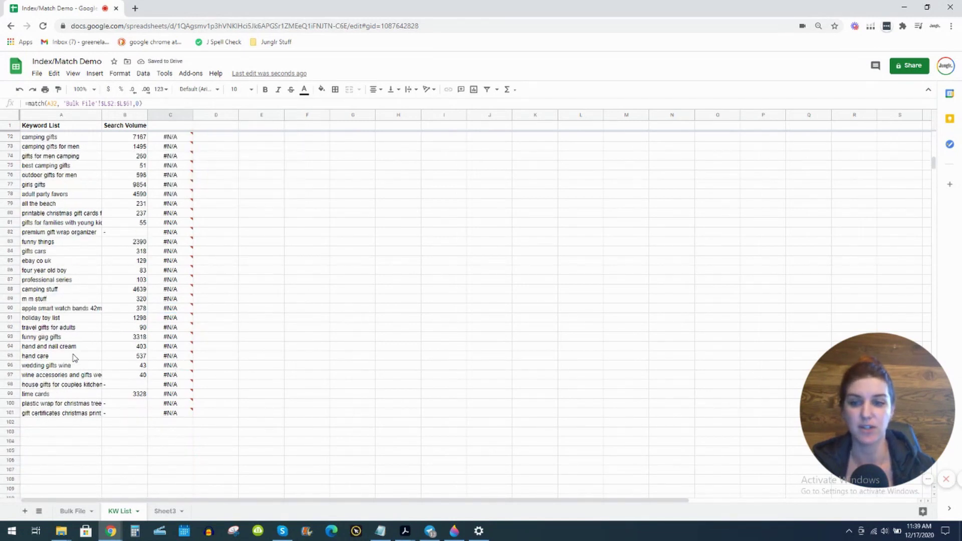
{"action": "scroll", "coordinate": [73, 358], "scroll_direction": "up", "scroll_amount": 14}
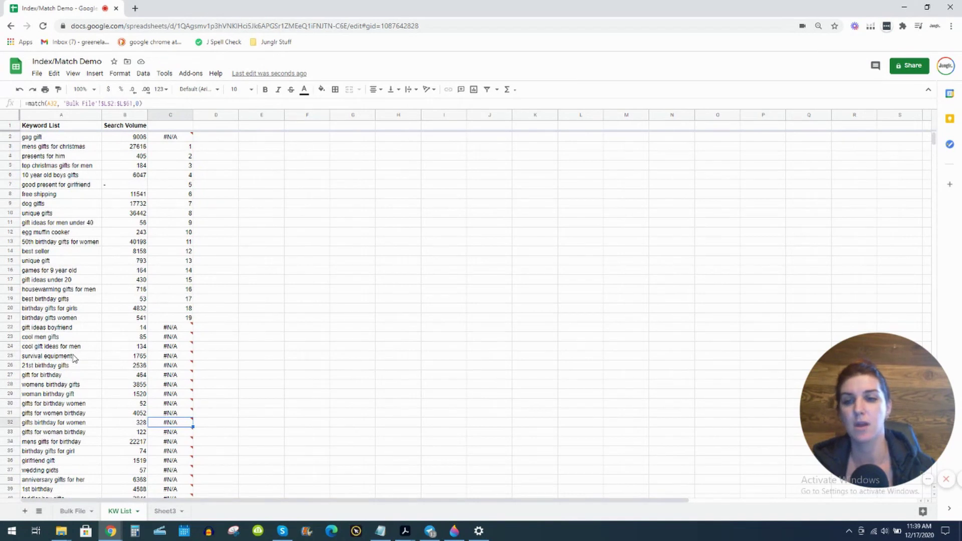
Turn on a filter for header row 1 of the KW List sheet
{"action": "left_click", "coordinate": [11, 126]}
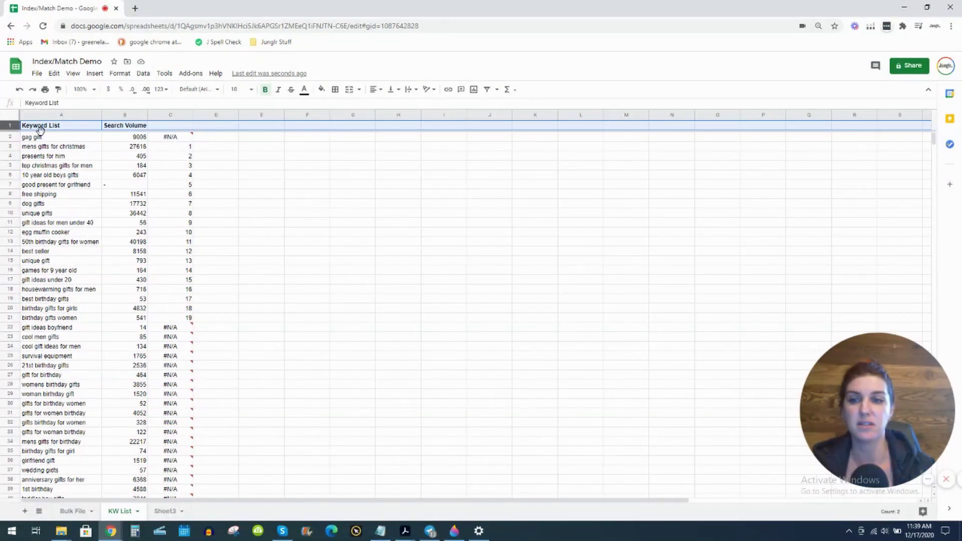
{"action": "left_click_drag", "start_coordinate": [168, 149], "coordinate": [171, 319]}
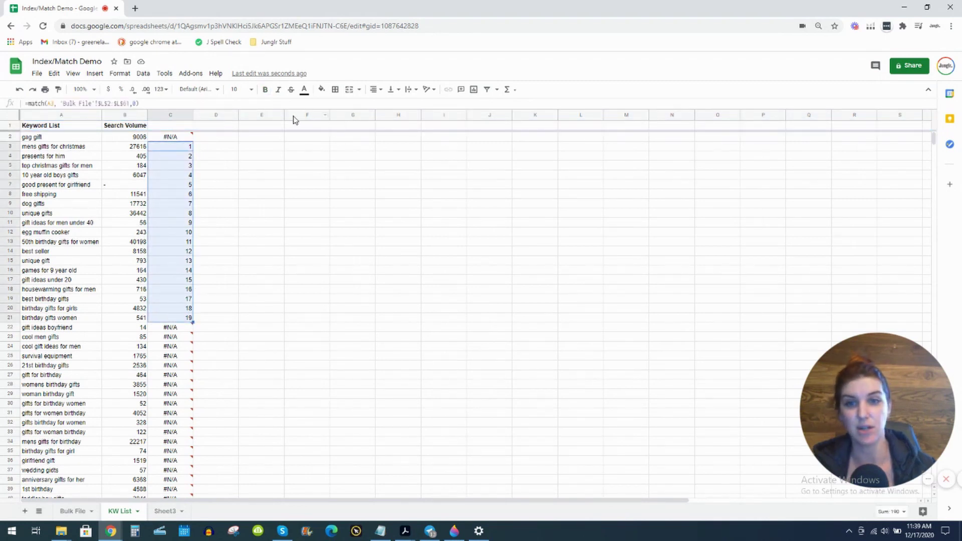
{"action": "left_click", "coordinate": [10, 126]}
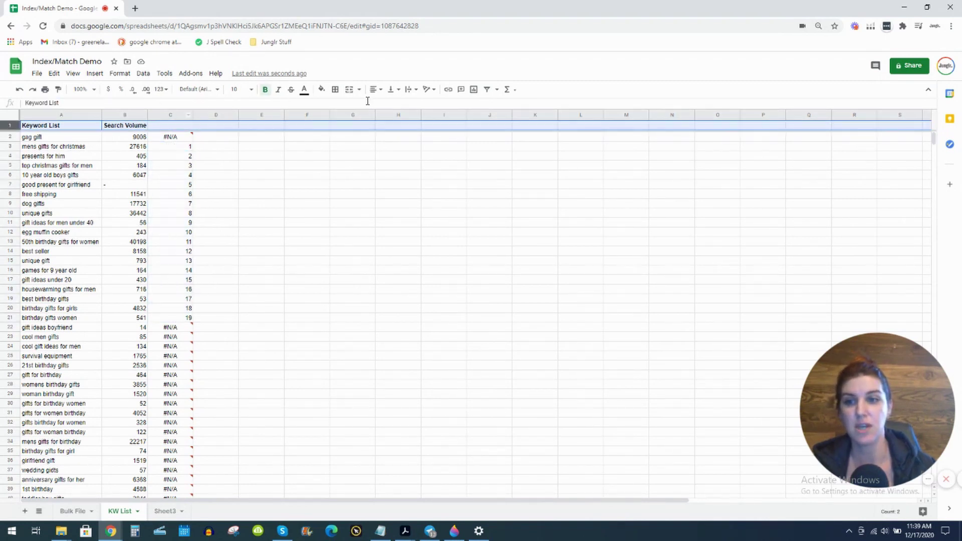
{"action": "left_click", "coordinate": [488, 91]}
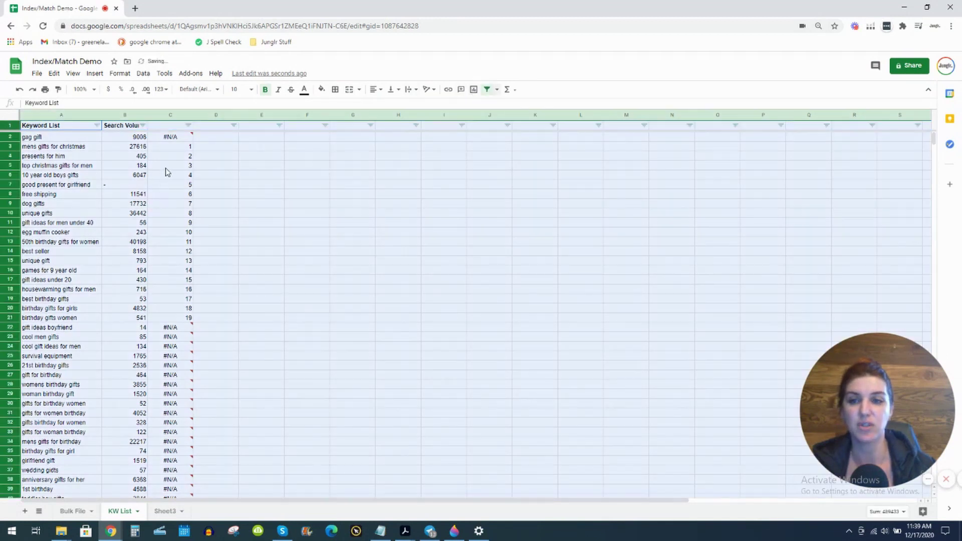
Filter out #N/A in column C and select the remaining match results in C3:C21
{"action": "left_click", "coordinate": [188, 126]}
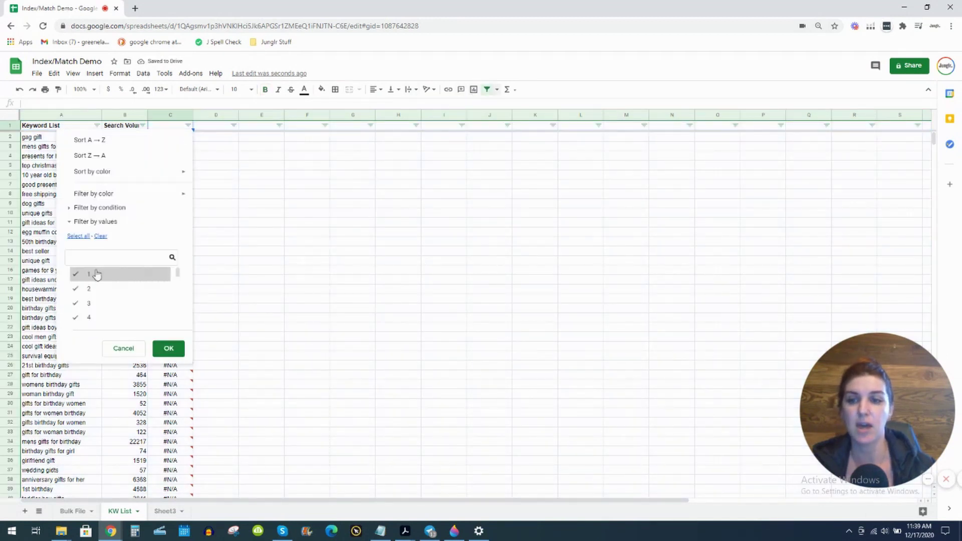
{"action": "scroll", "coordinate": [100, 284], "scroll_direction": "down", "scroll_amount": 5}
{"action": "left_click", "coordinate": [126, 318]}
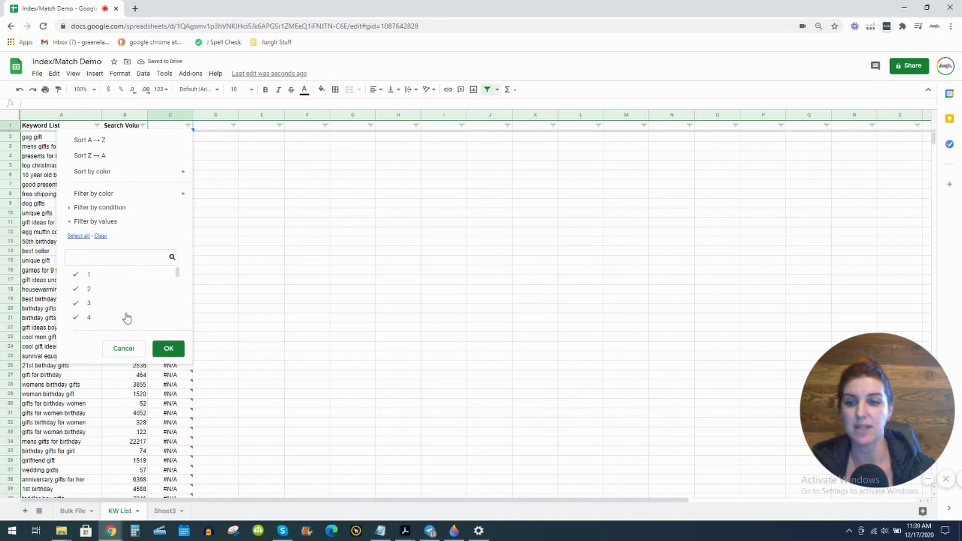
{"action": "left_click", "coordinate": [164, 350]}
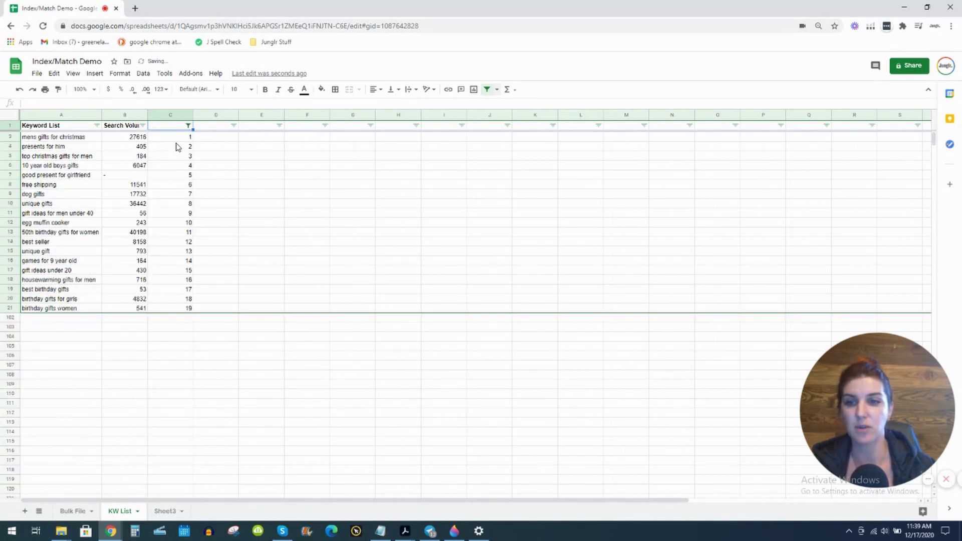
{"action": "left_click_drag", "start_coordinate": [178, 138], "coordinate": [184, 308]}
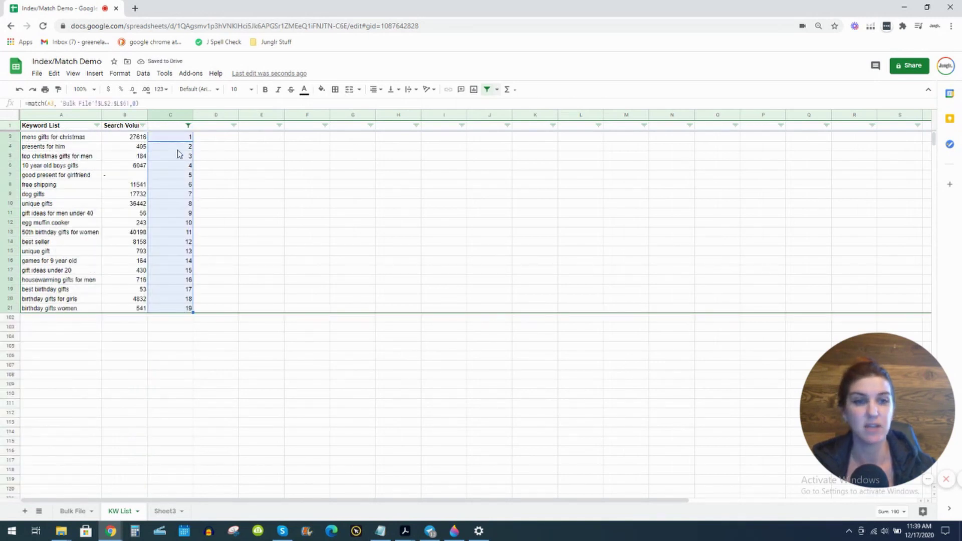
Filter column C to show only #N/A, and select the remaining keywords with their search volumes down to row 101
{"action": "left_click", "coordinate": [188, 125]}
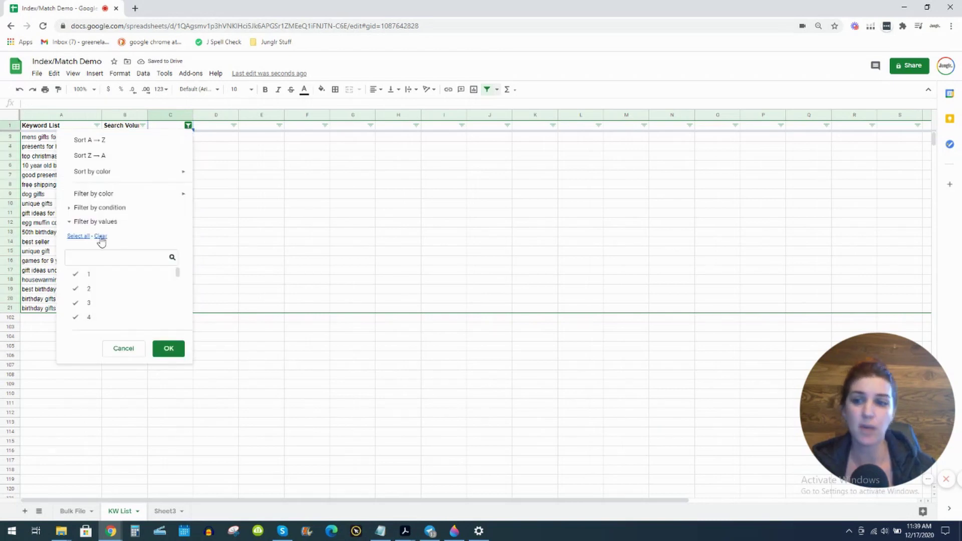
{"action": "left_click_drag", "start_coordinate": [180, 275], "coordinate": [179, 343]}
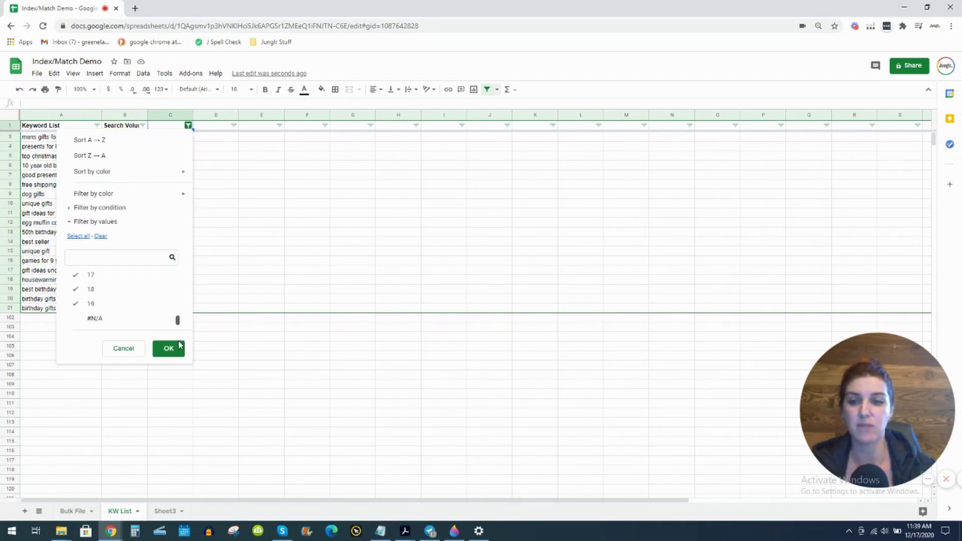
{"action": "left_click", "coordinate": [100, 237]}
{"action": "left_click", "coordinate": [103, 319]}
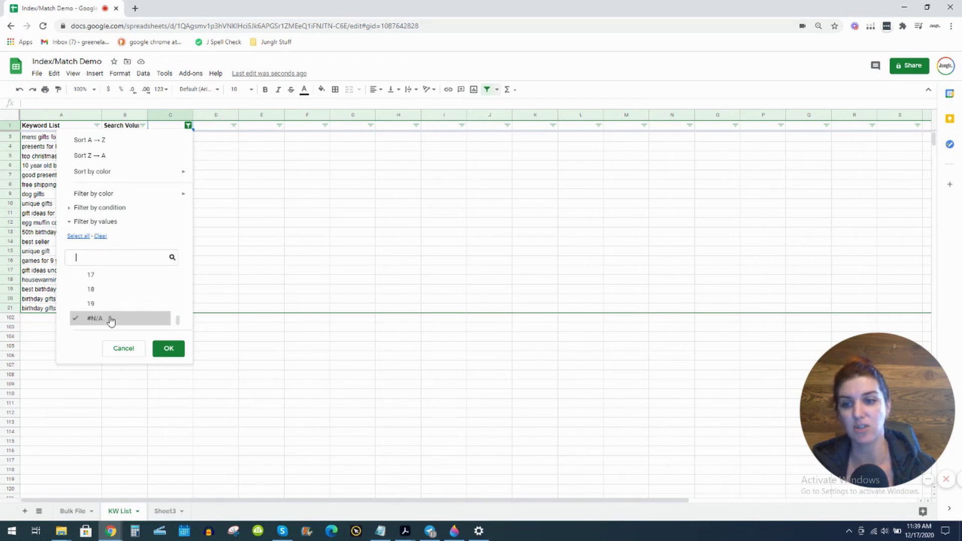
{"action": "left_click", "coordinate": [173, 349]}
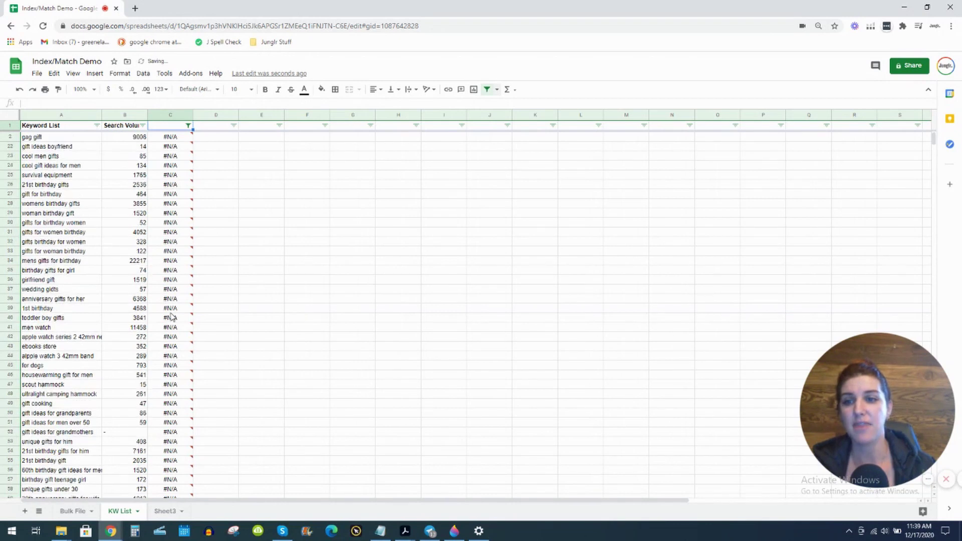
{"action": "left_click_drag", "start_coordinate": [31, 137], "coordinate": [136, 387]}
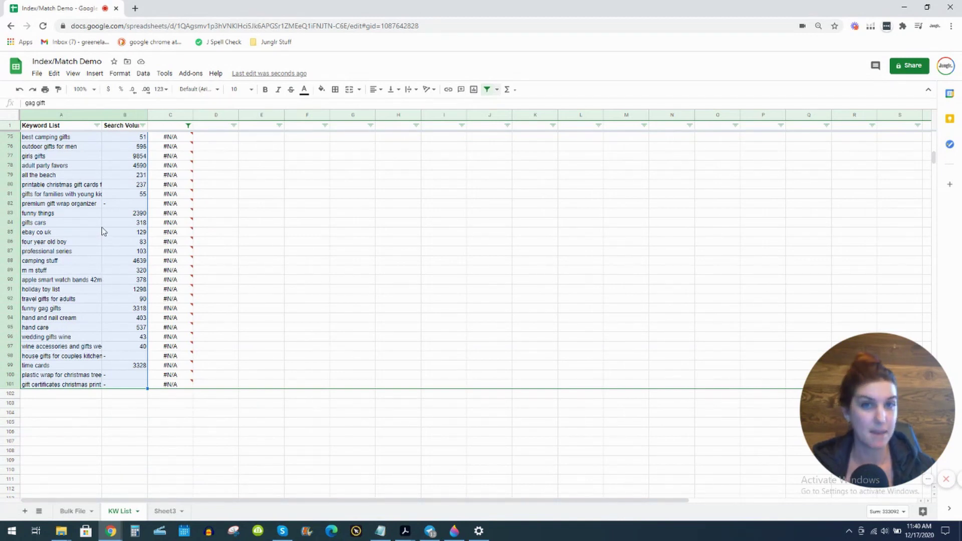
{"action": "scroll", "coordinate": [165, 283], "scroll_direction": "up", "scroll_amount": 10}
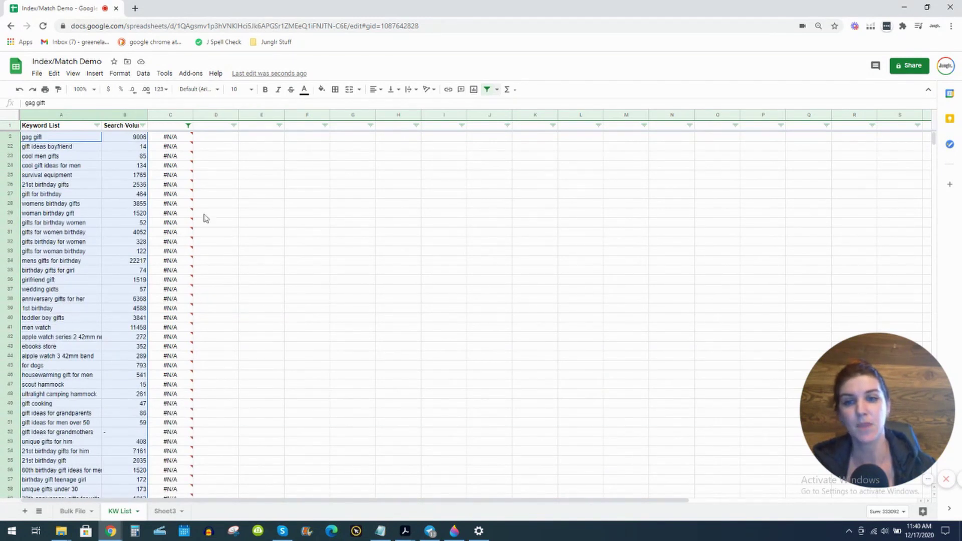
Reset the column C filter to show all values, and widen column C slightly
{"action": "left_click", "coordinate": [188, 125]}
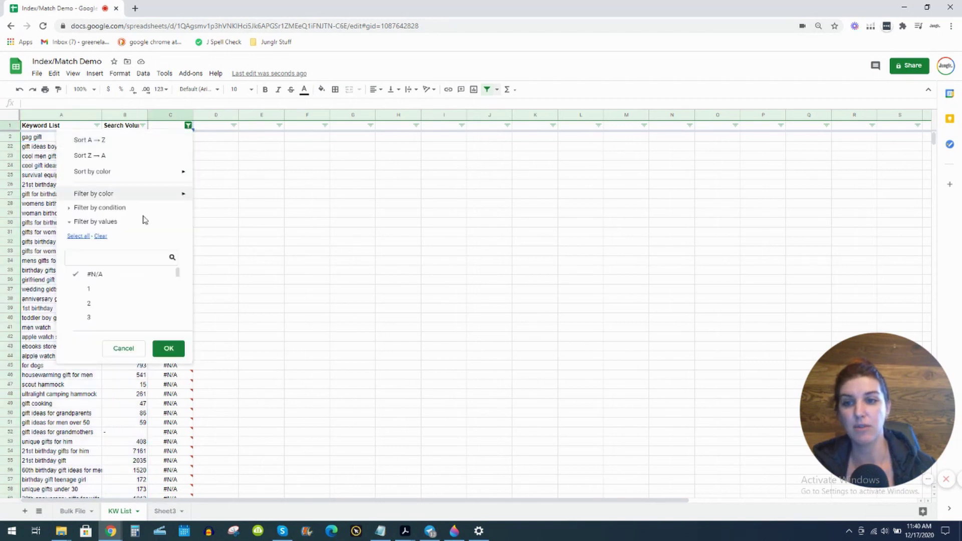
{"action": "left_click", "coordinate": [75, 237]}
{"action": "left_click", "coordinate": [168, 348]}
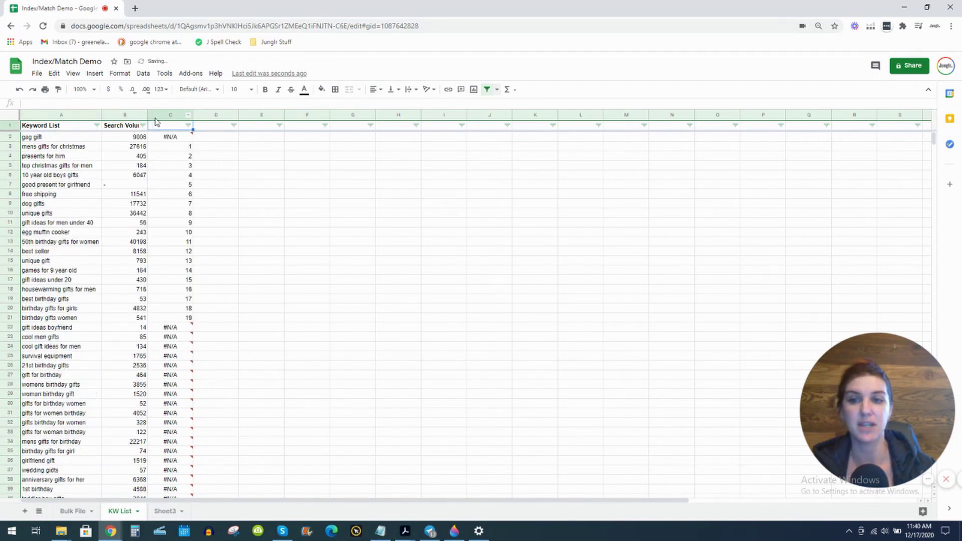
{"action": "mouse_move", "coordinate": [194, 115]}
{"action": "left_mouse_down"}
{"action": "mouse_move", "coordinate": [211, 115]}
{"action": "mouse_move", "coordinate": [195, 114]}
{"action": "left_mouse_up"}
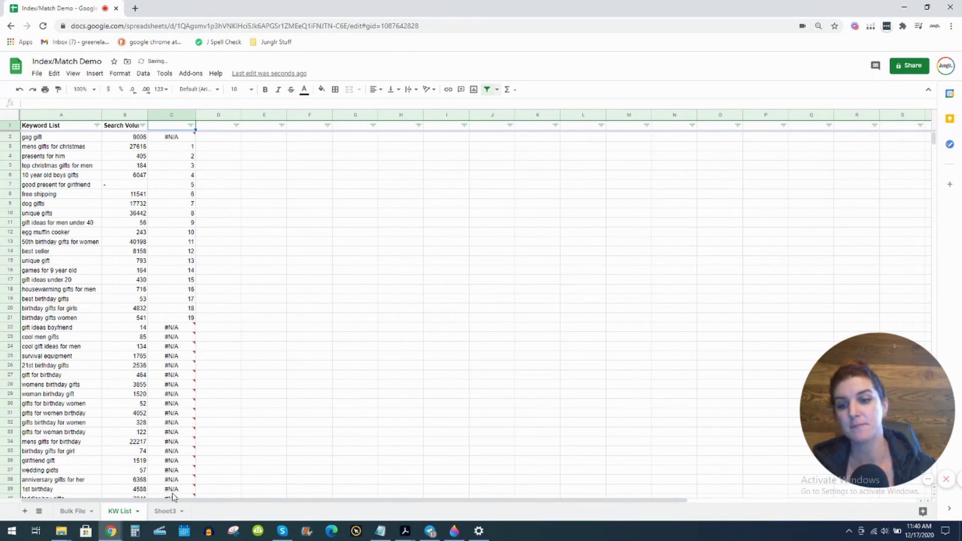
Go to Sheet3 and slightly widen column A, which holds the first ASIN list
{"action": "left_click", "coordinate": [166, 512]}
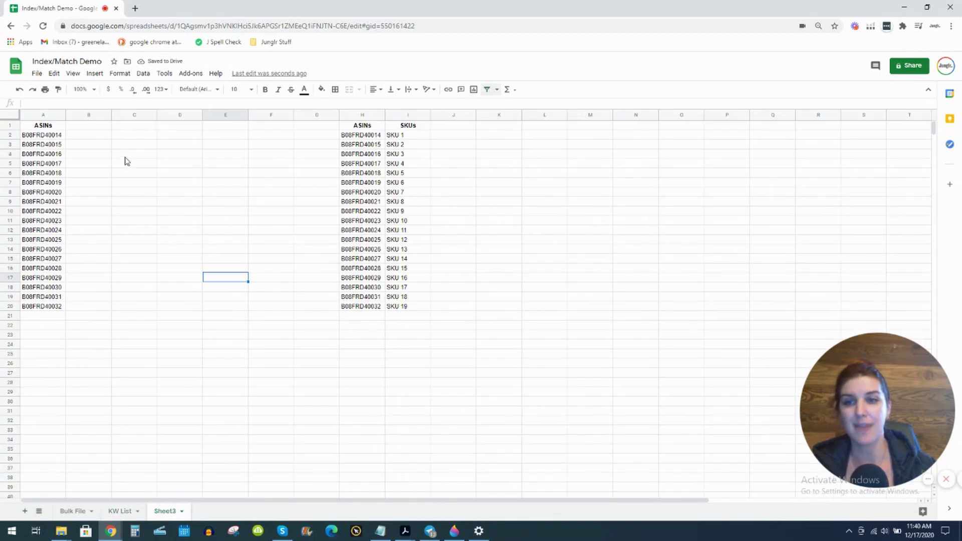
{"action": "left_click_drag", "start_coordinate": [43, 136], "coordinate": [412, 308]}
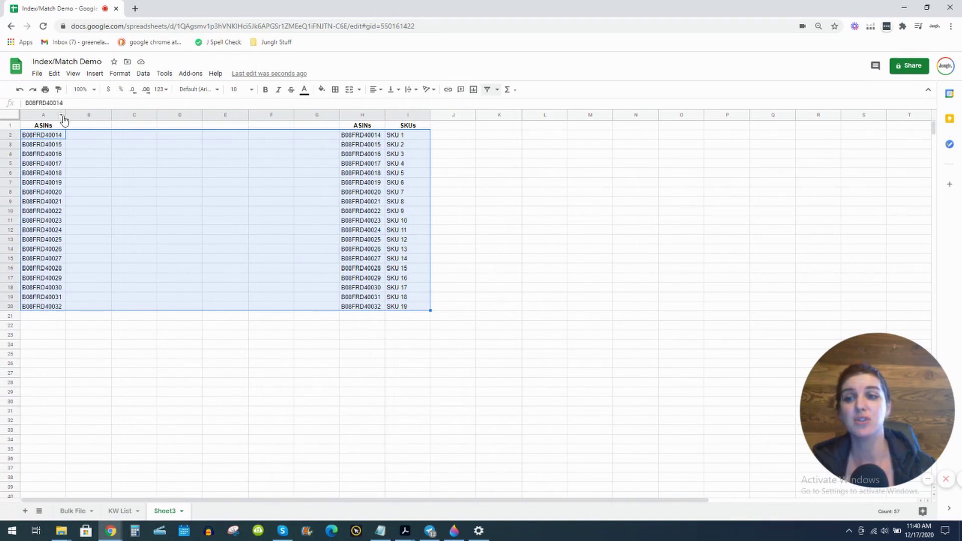
{"action": "left_click_drag", "start_coordinate": [66, 114], "coordinate": [76, 114]}
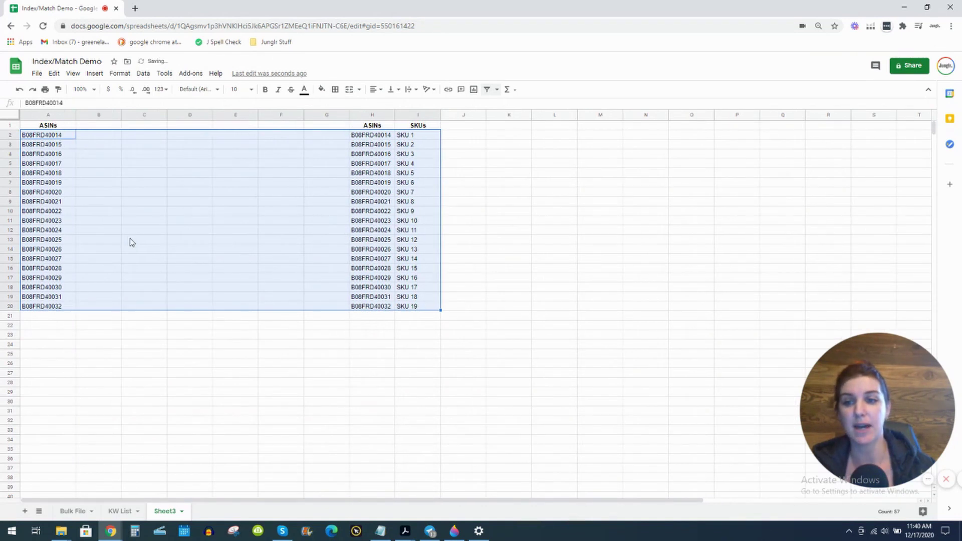
{"action": "left_click", "coordinate": [170, 211]}
Examine the ASIN list in A2:A20 alongside the ASINs in column H and the SKUs in column I
{"action": "left_click_drag", "start_coordinate": [34, 138], "coordinate": [418, 308]}
{"action": "left_click", "coordinate": [416, 115]}
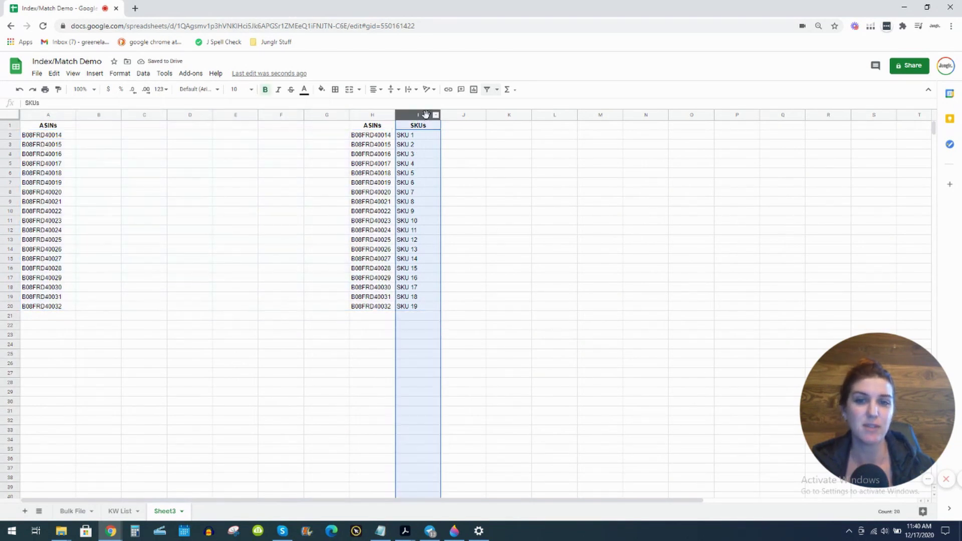
{"action": "left_click", "coordinate": [375, 116]}
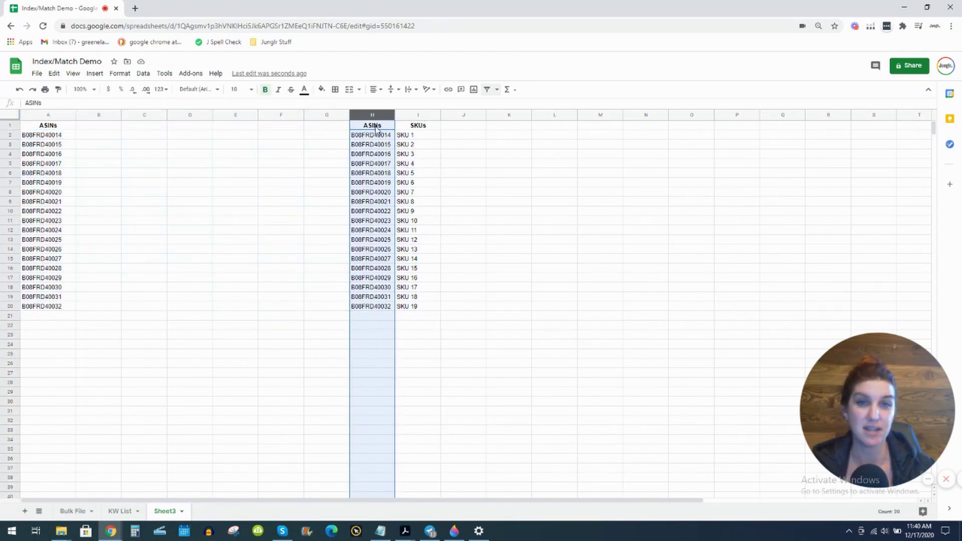
{"action": "left_click", "coordinate": [406, 115]}
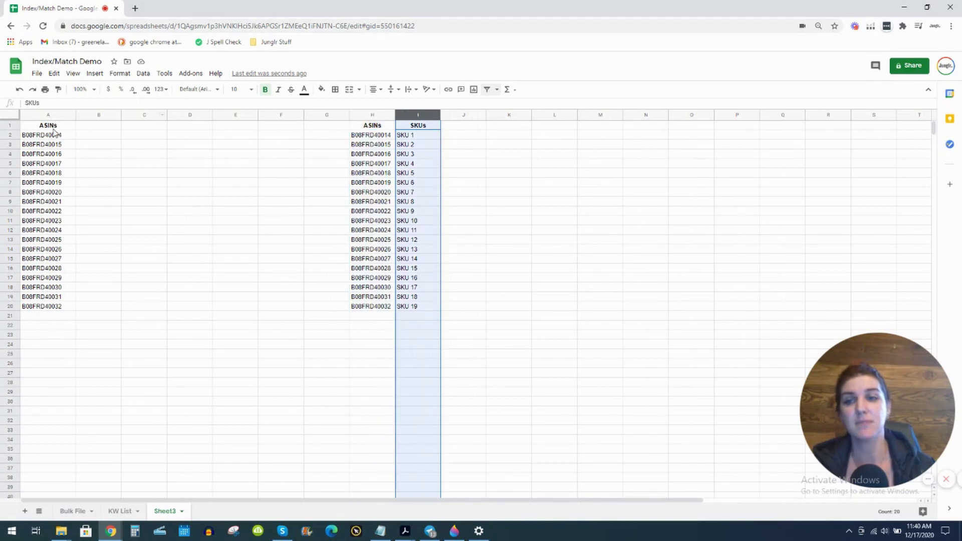
{"action": "left_click_drag", "start_coordinate": [56, 134], "coordinate": [45, 311]}
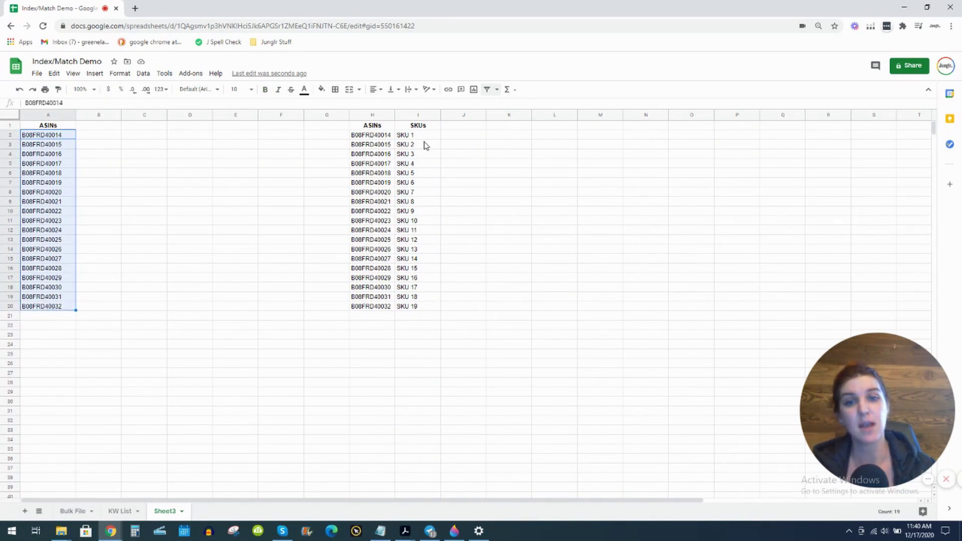
{"action": "left_click_drag", "start_coordinate": [417, 134], "coordinate": [435, 292]}
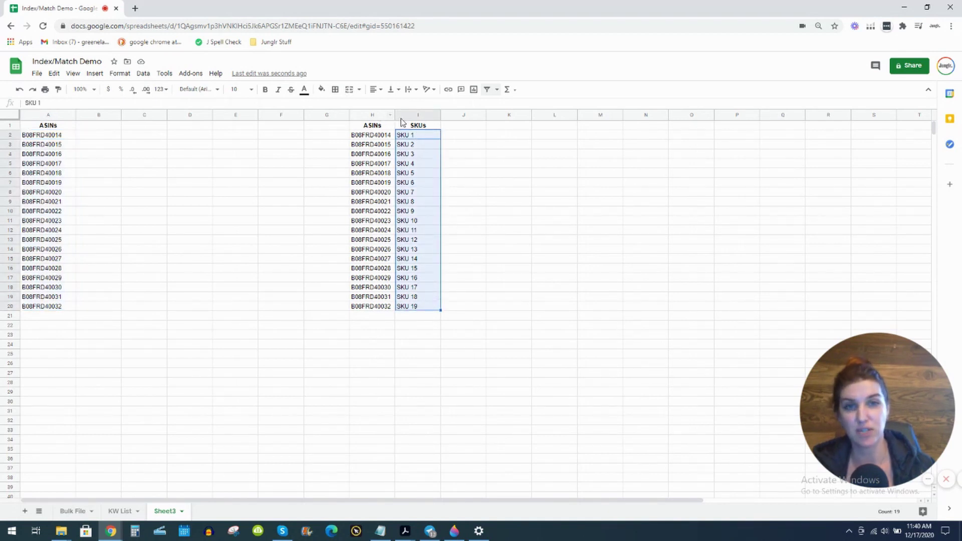
Compare the ASINs in column A and the empty cells beside them in column B with the ASIN and SKU lists in columns H and I
{"action": "left_click", "coordinate": [50, 116]}
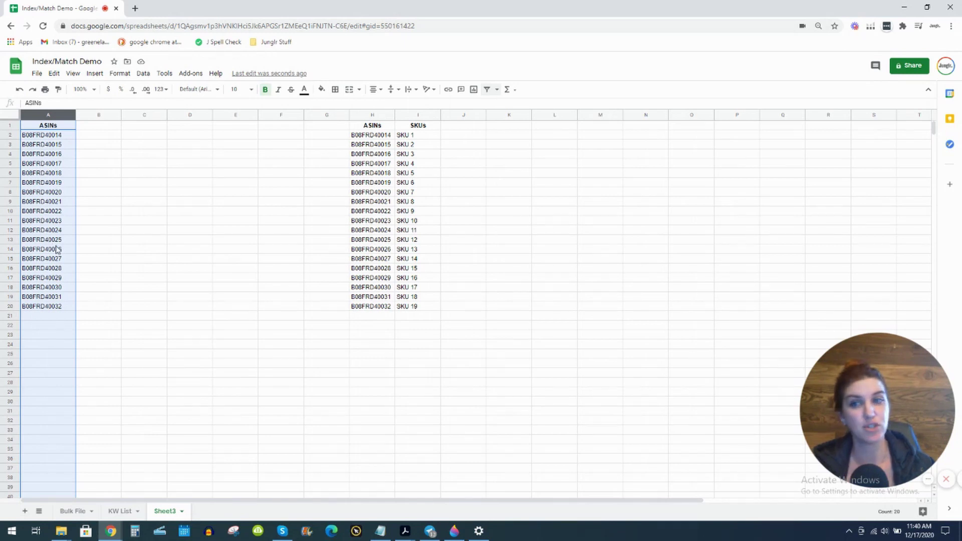
{"action": "left_click", "coordinate": [89, 136]}
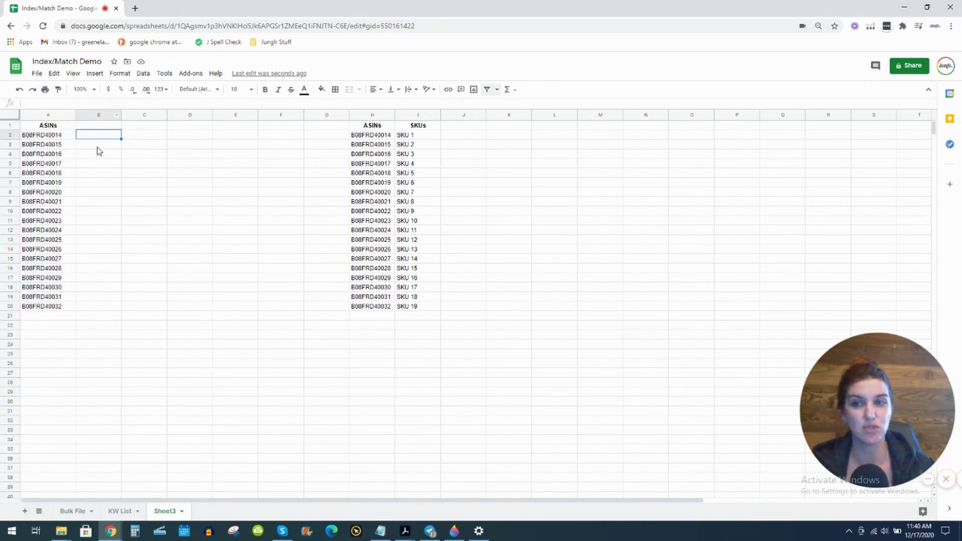
{"action": "left_click_drag", "start_coordinate": [86, 136], "coordinate": [97, 307]}
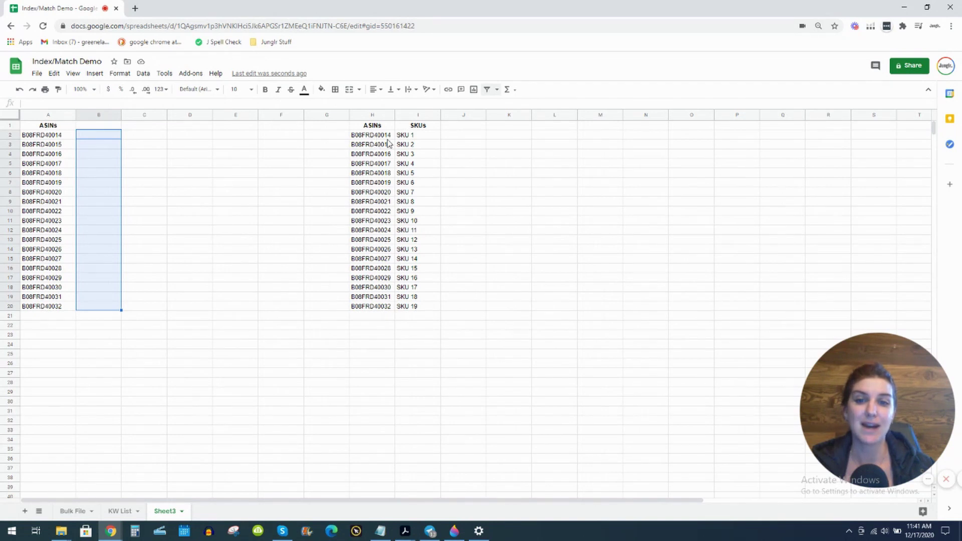
{"action": "left_click_drag", "start_coordinate": [373, 134], "coordinate": [428, 436]}
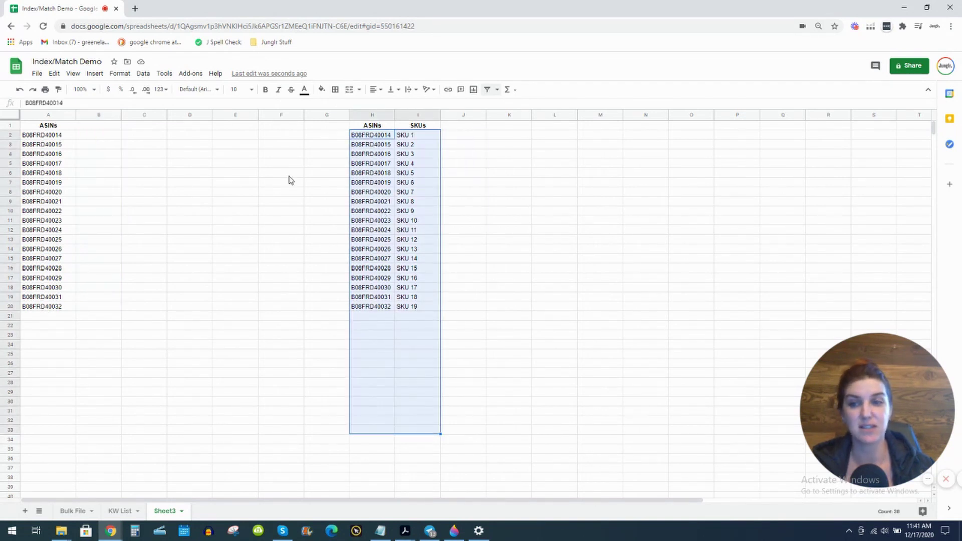
{"action": "left_click_drag", "start_coordinate": [419, 136], "coordinate": [418, 334]}
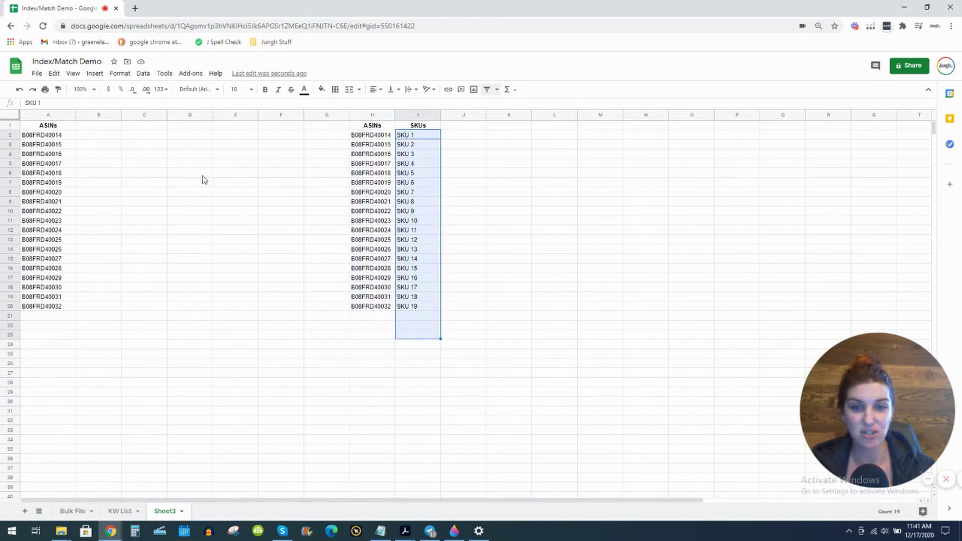
{"action": "left_click_drag", "start_coordinate": [99, 135], "coordinate": [112, 325]}
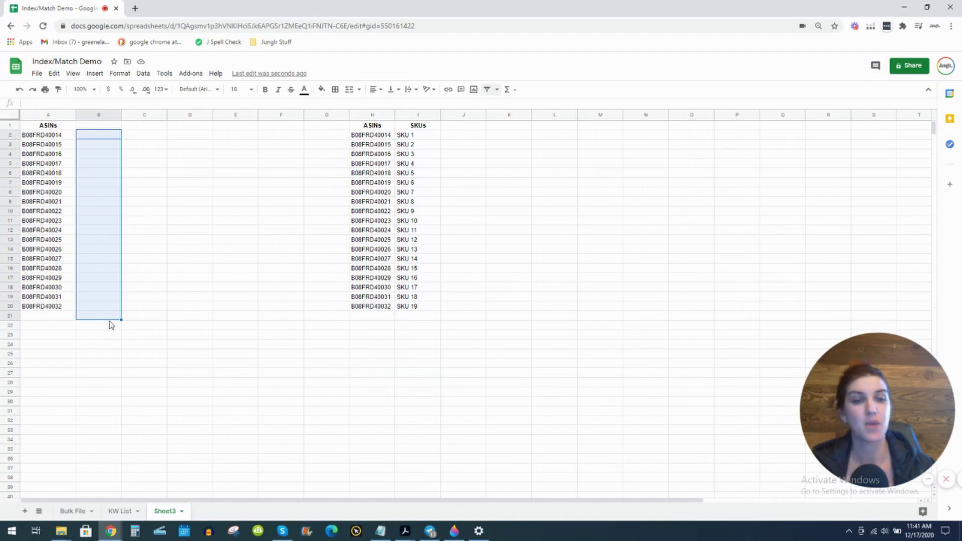
Begin a MATCH formula in cell B2 with the ASIN in A2 as the search key
{"action": "double_click", "coordinate": [98, 134]}
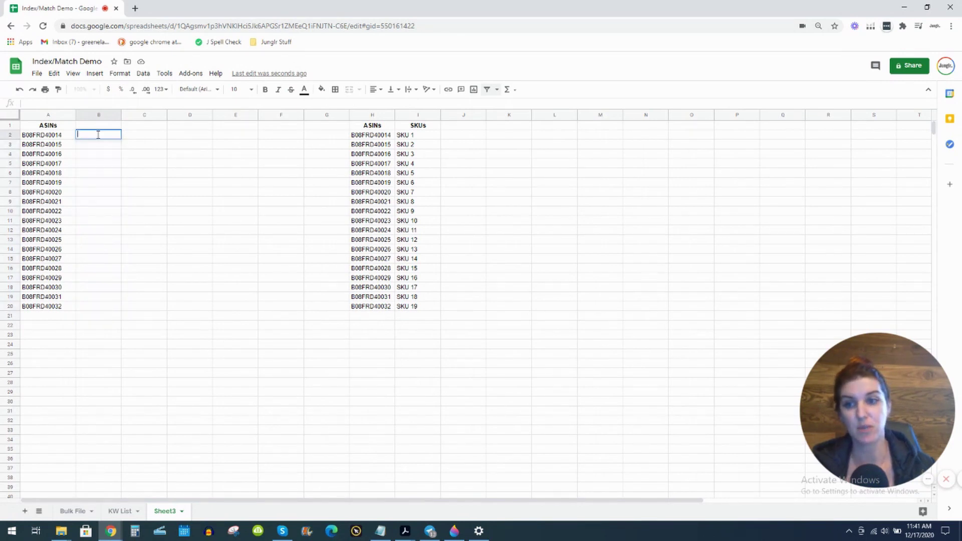
{"action": "type", "text": "="}
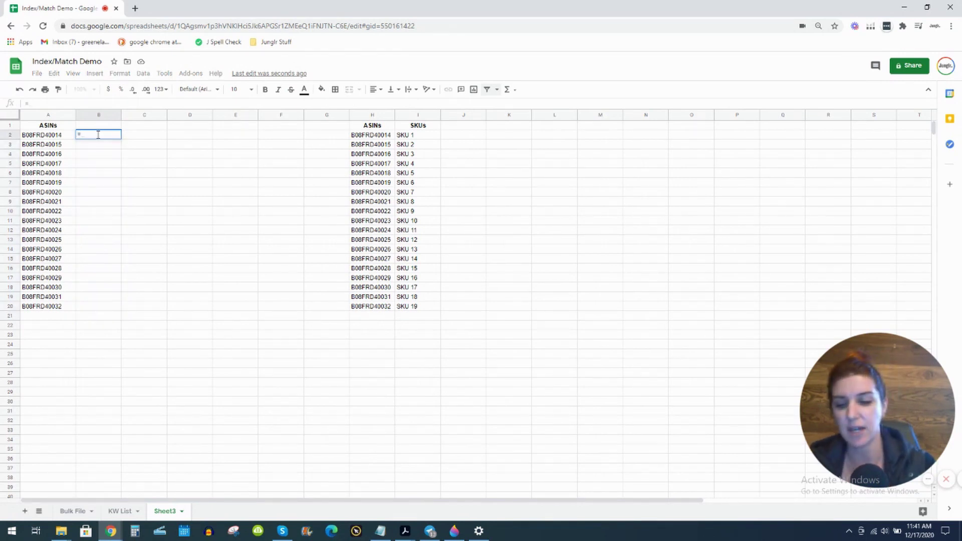
{"action": "type", "text": "m"}
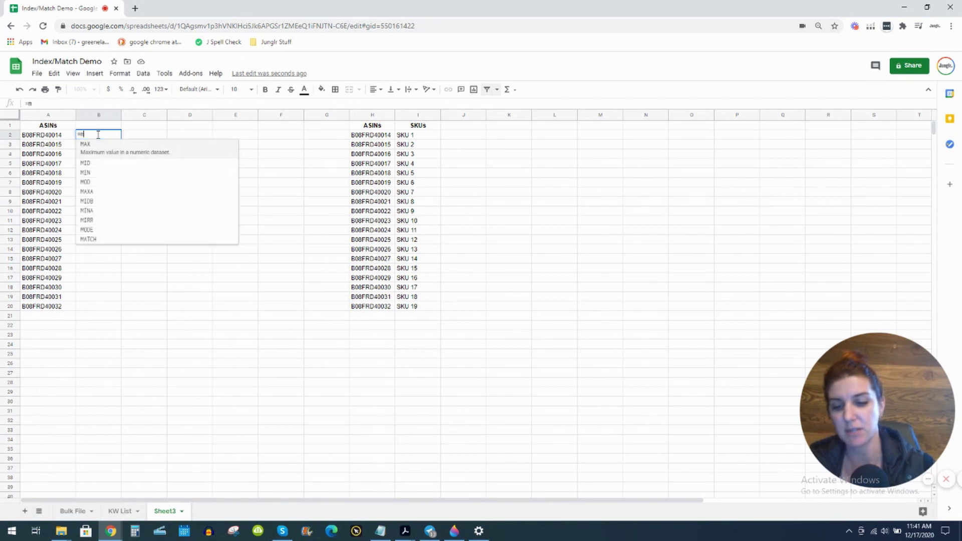
{"action": "type", "text": "atch("}
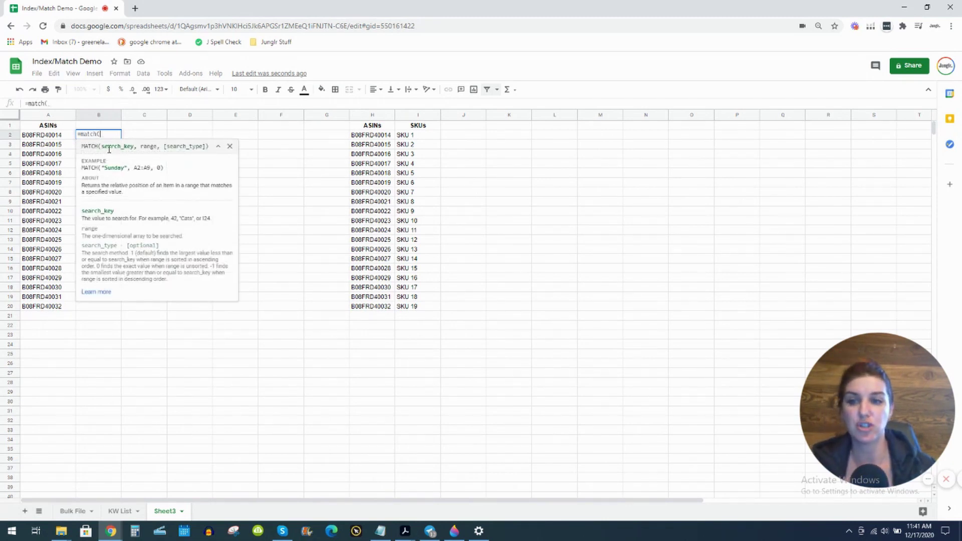
{"action": "left_click", "coordinate": [57, 136]}
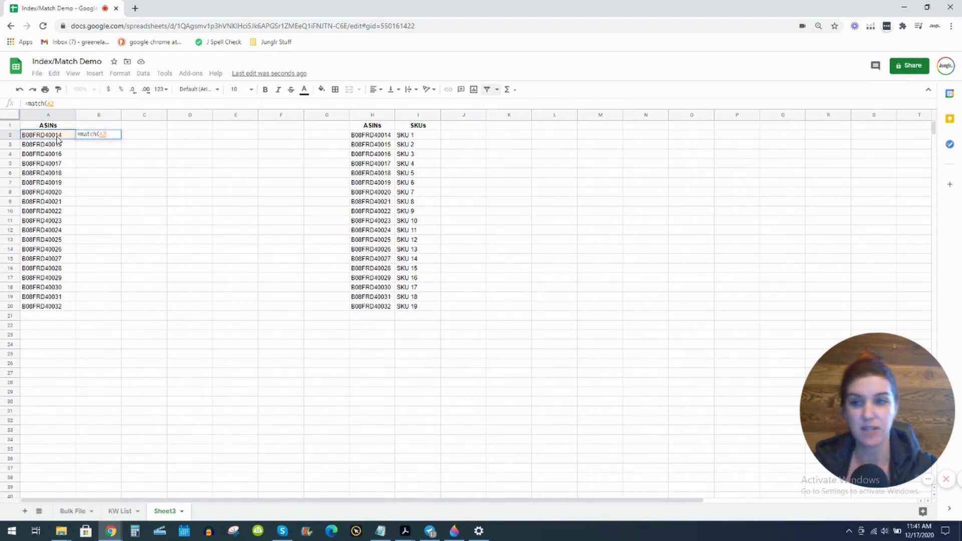
{"action": "type", "text": ","}
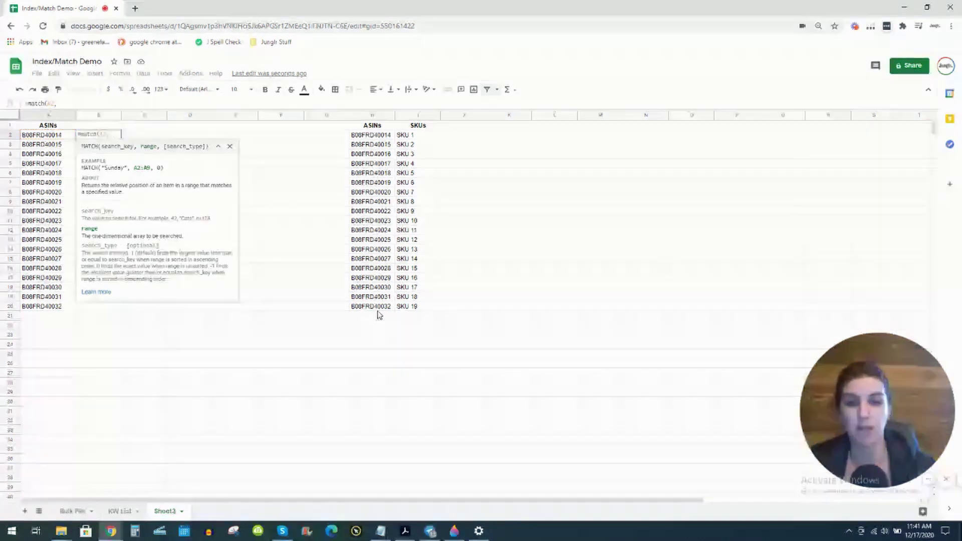
Set the MATCH range to the entire ASIN column H as the absolute reference $H:$H
{"action": "left_click", "coordinate": [373, 115]}
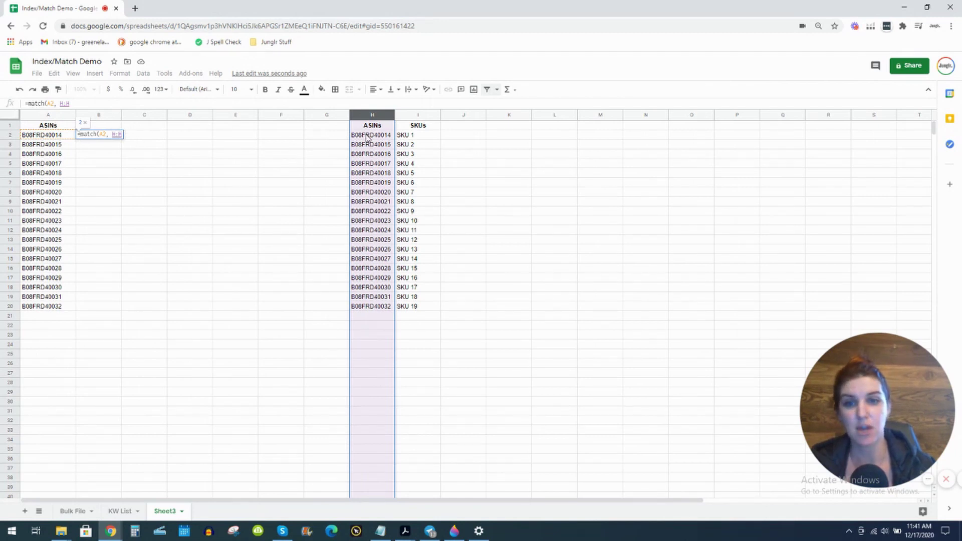
{"action": "mouse_move", "coordinate": [369, 137]}
{"action": "left_mouse_down"}
{"action": "mouse_move", "coordinate": [383, 328]}
{"action": "mouse_move", "coordinate": [381, 309]}
{"action": "left_mouse_up"}
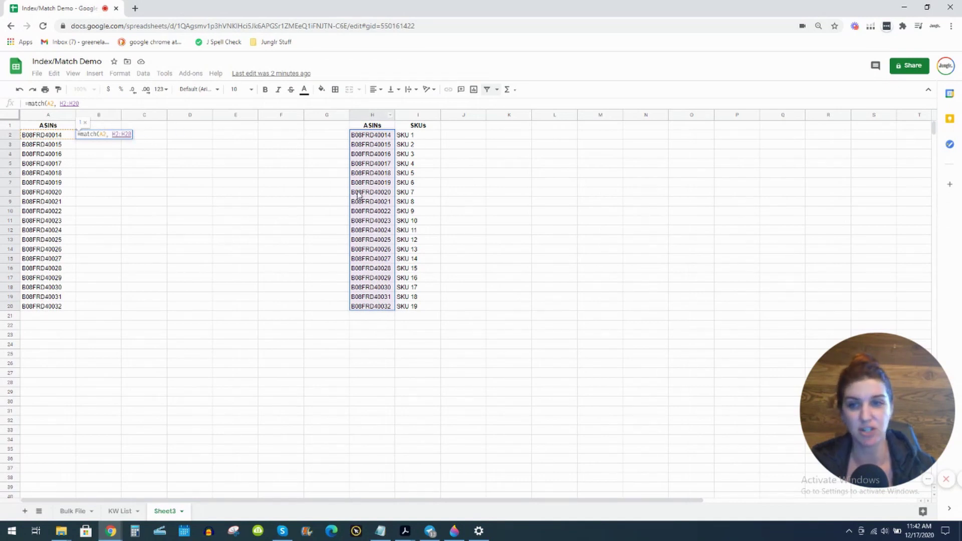
{"action": "left_click", "coordinate": [367, 115]}
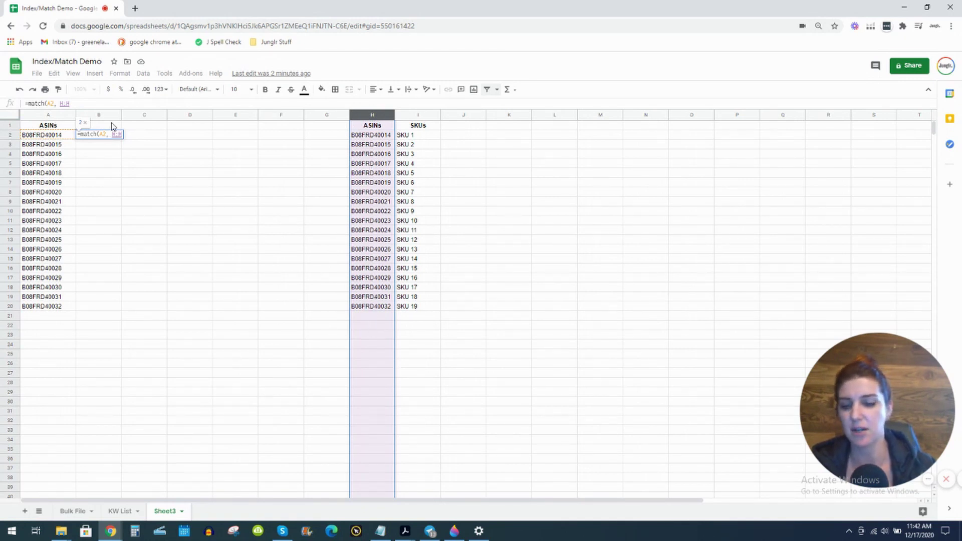
{"action": "key", "text": "F4"}
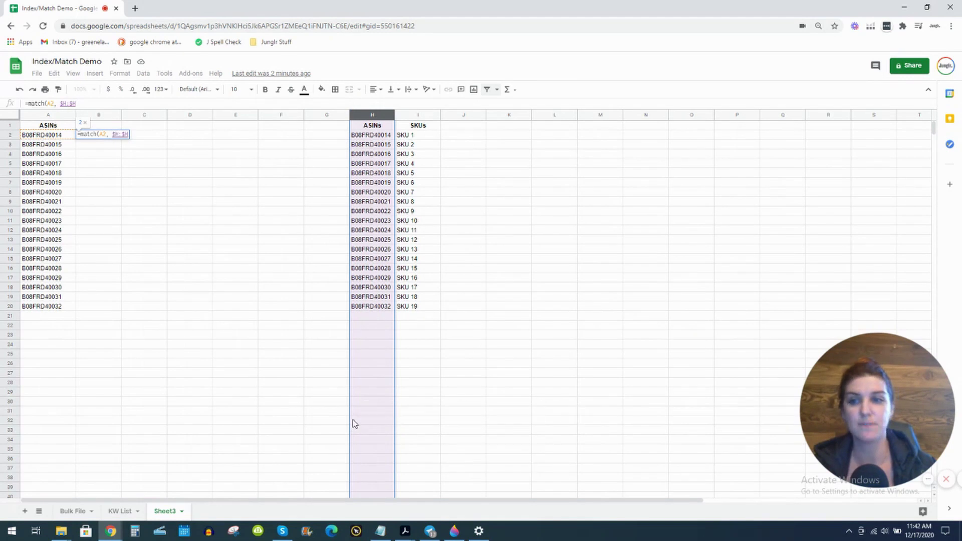
Complete the MATCH formula in B2 with search type 0 for an exact match
{"action": "type", "text": ", 0"}
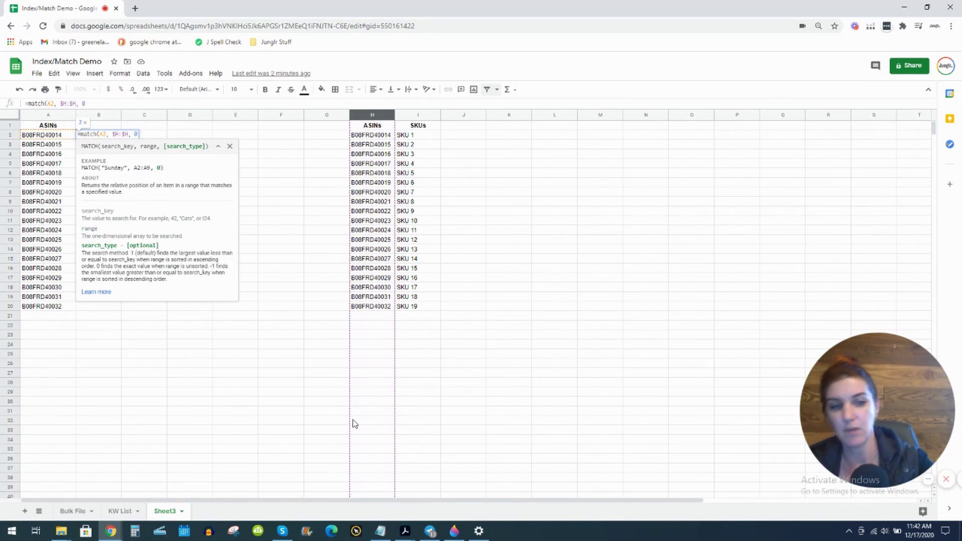
{"action": "type", "text": ")"}
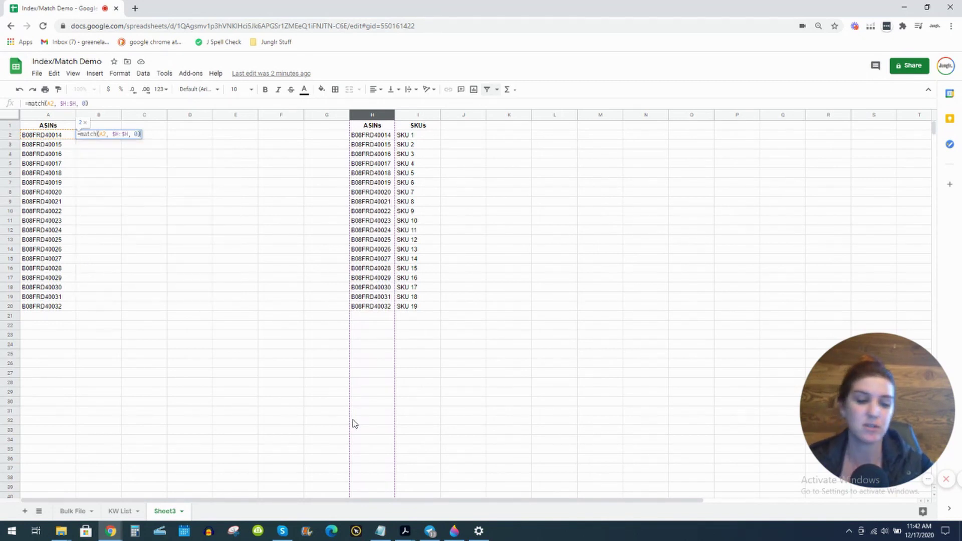
{"action": "key", "text": "Return"}
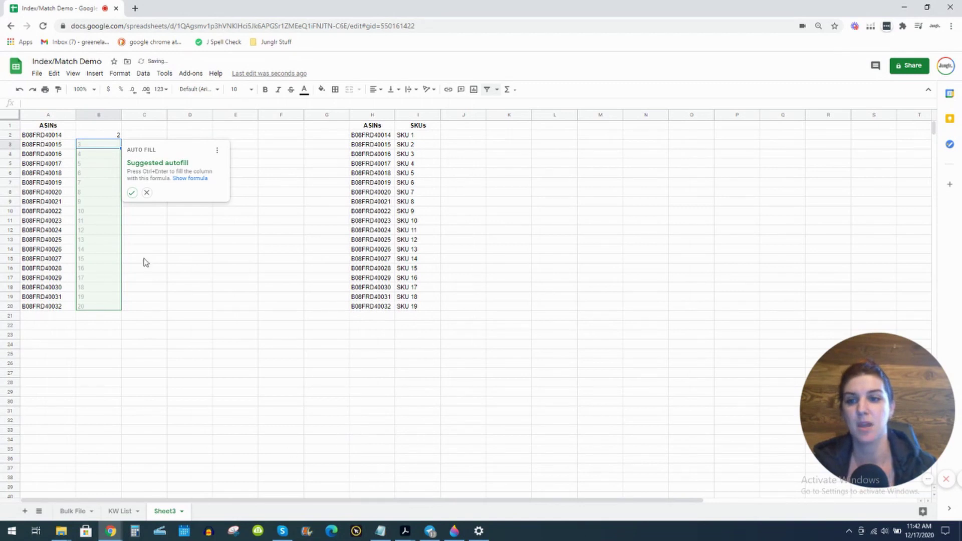
Fill the MATCH formula from B2 down through B20 and dismiss the notification
{"action": "left_click", "coordinate": [131, 193]}
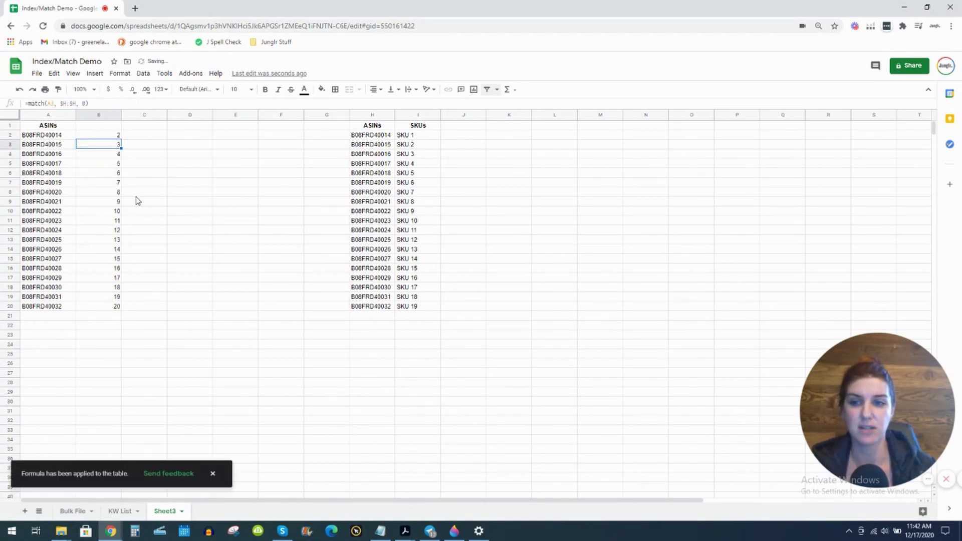
{"action": "left_click", "coordinate": [111, 137]}
{"action": "key", "text": "ctrl+shift+Down"}
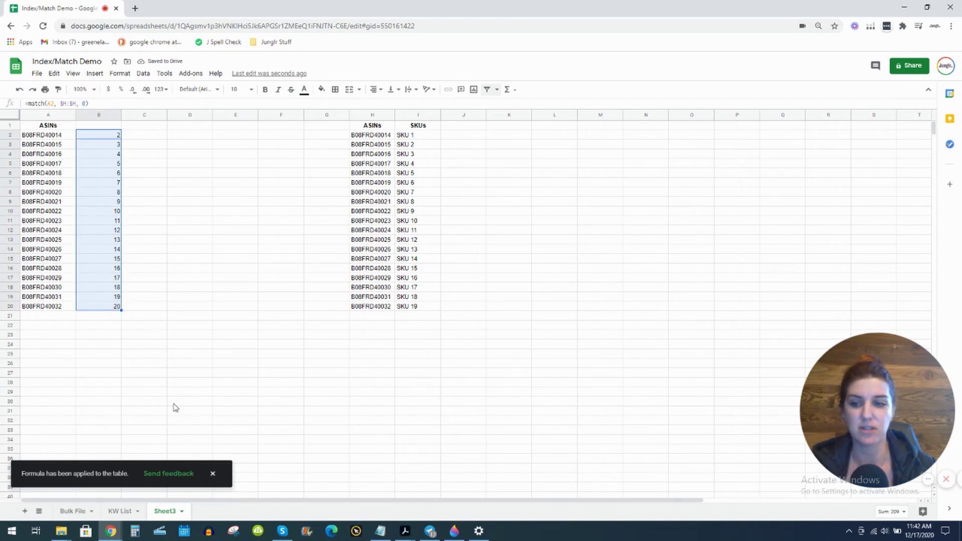
{"action": "left_click", "coordinate": [212, 473]}
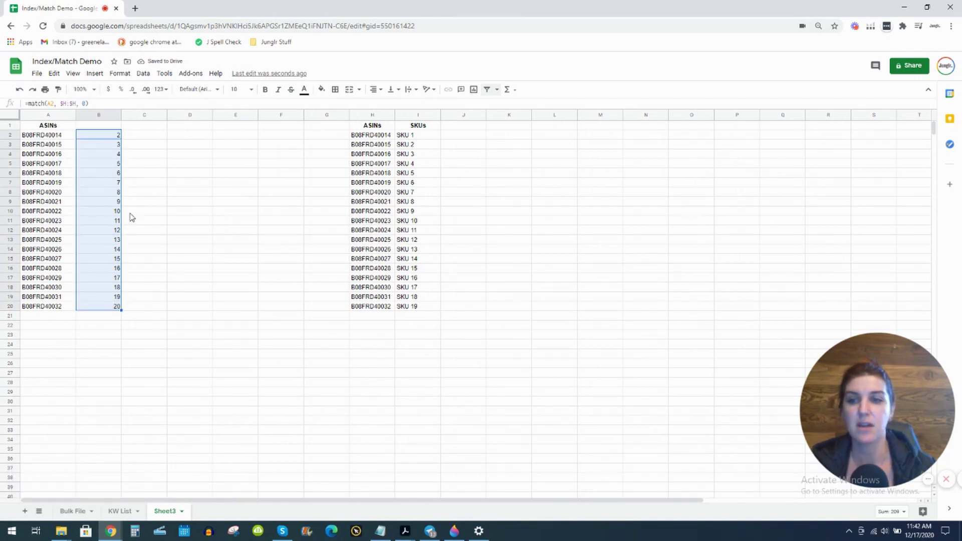
{"action": "left_click", "coordinate": [117, 136]}
{"action": "left_click_drag", "start_coordinate": [121, 139], "coordinate": [126, 312]}
{"action": "left_click", "coordinate": [126, 260]}
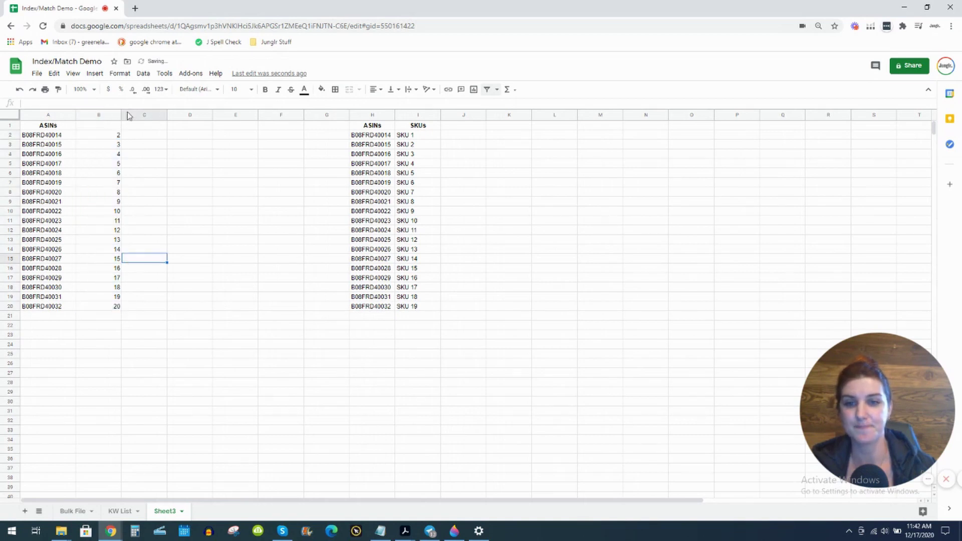
Examine the MATCH results in B2:B20 alongside the SKUs in I2:I20
{"action": "left_click_drag", "start_coordinate": [96, 138], "coordinate": [117, 313]}
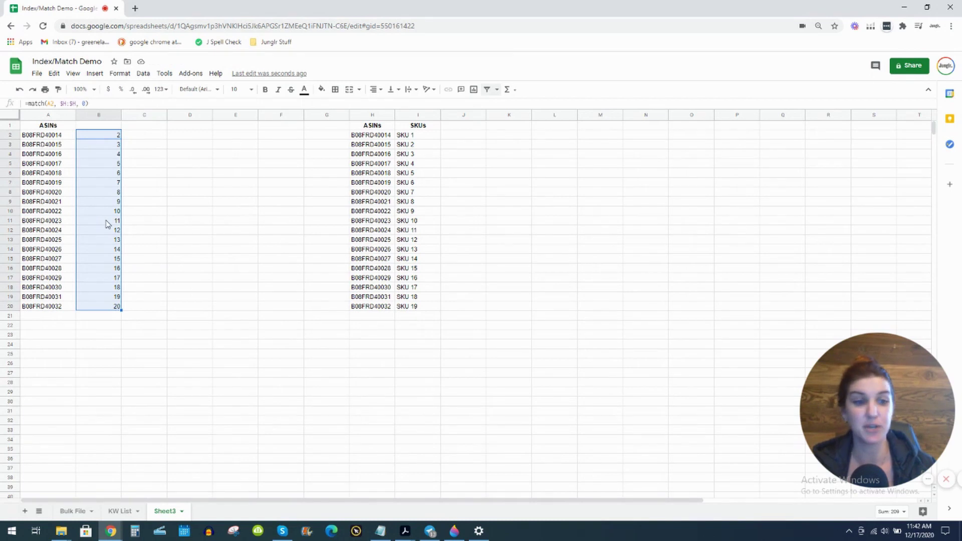
{"action": "left_click", "coordinate": [402, 136]}
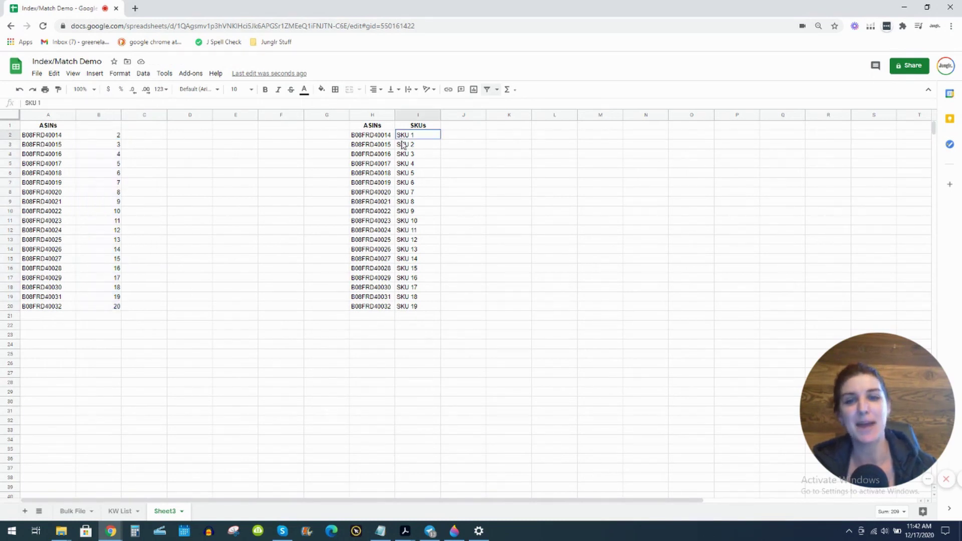
{"action": "left_click_drag", "start_coordinate": [402, 145], "coordinate": [436, 312]}
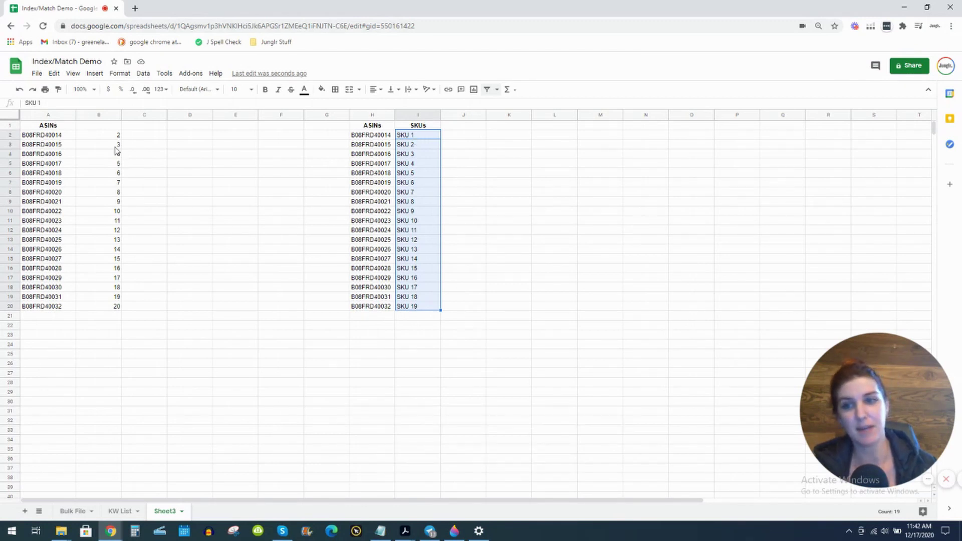
Cut the MATCH expression out of the formula in B2, keeping only the equals sign
{"action": "double_click", "coordinate": [105, 135]}
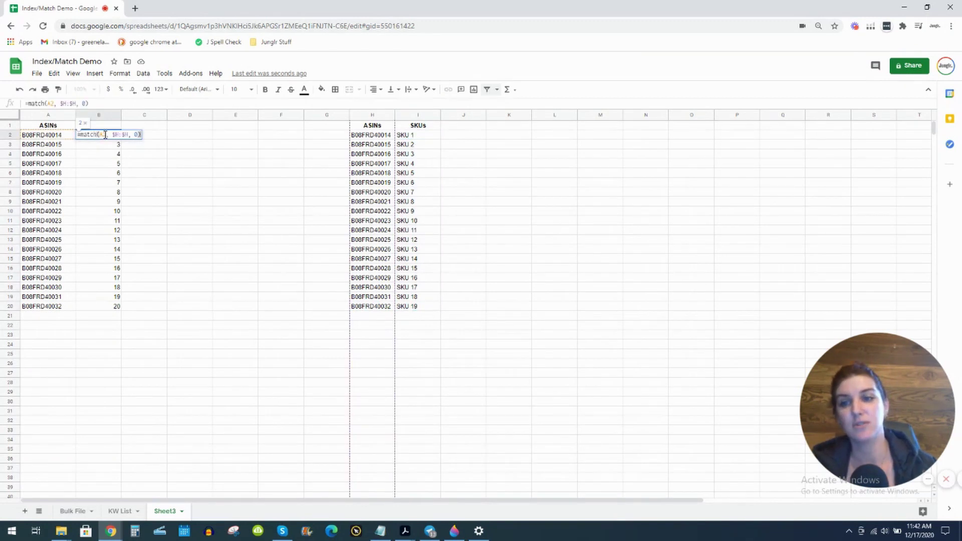
{"action": "left_click_drag", "start_coordinate": [79, 135], "coordinate": [165, 147]}
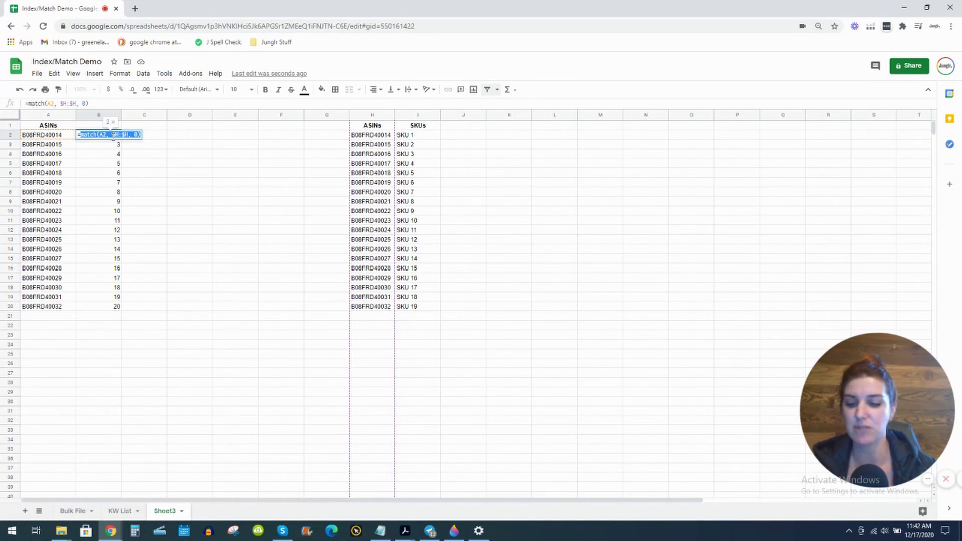
{"action": "key", "text": "ctrl+x"}
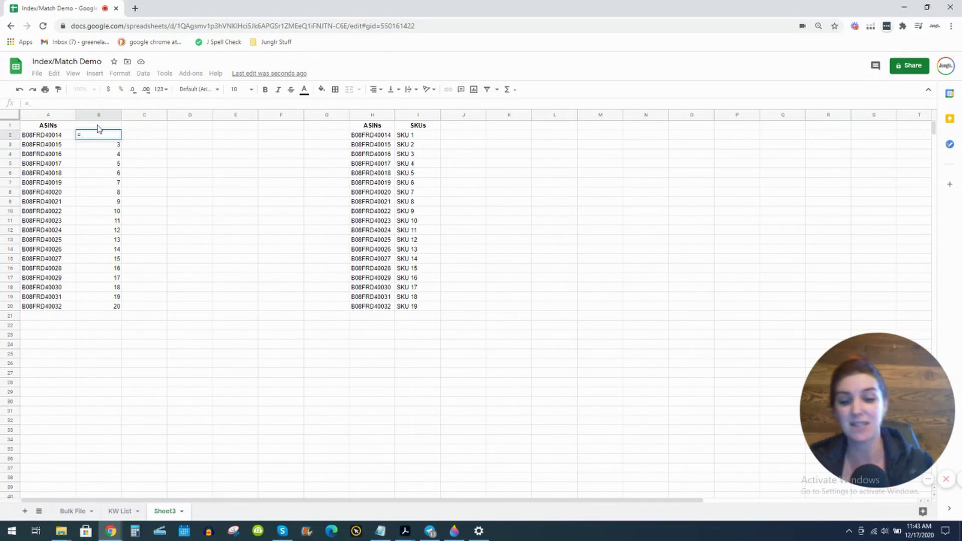
Start an INDEX formula in B2 using the whole SKUs column as the absolute reference $I:$I
{"action": "type", "text": "ind"}
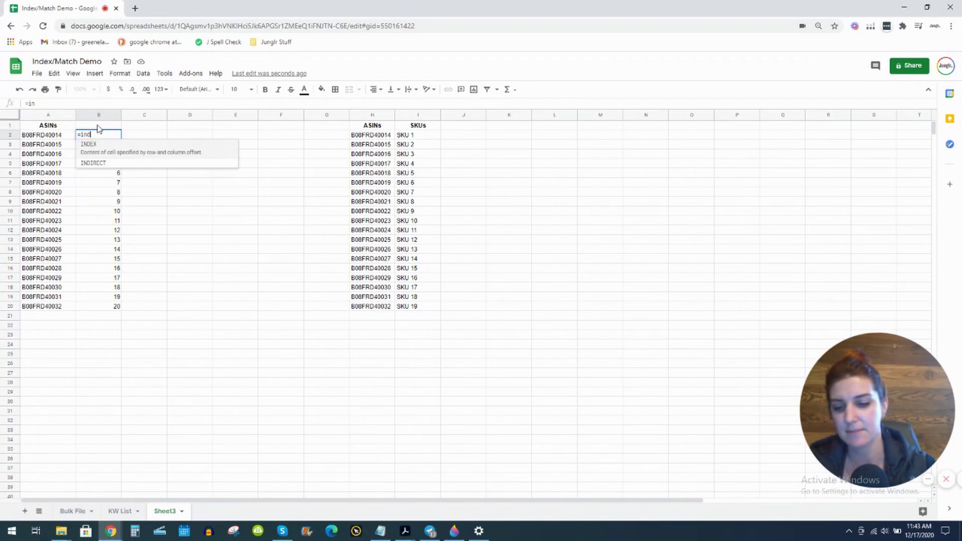
{"action": "type", "text": "ex("}
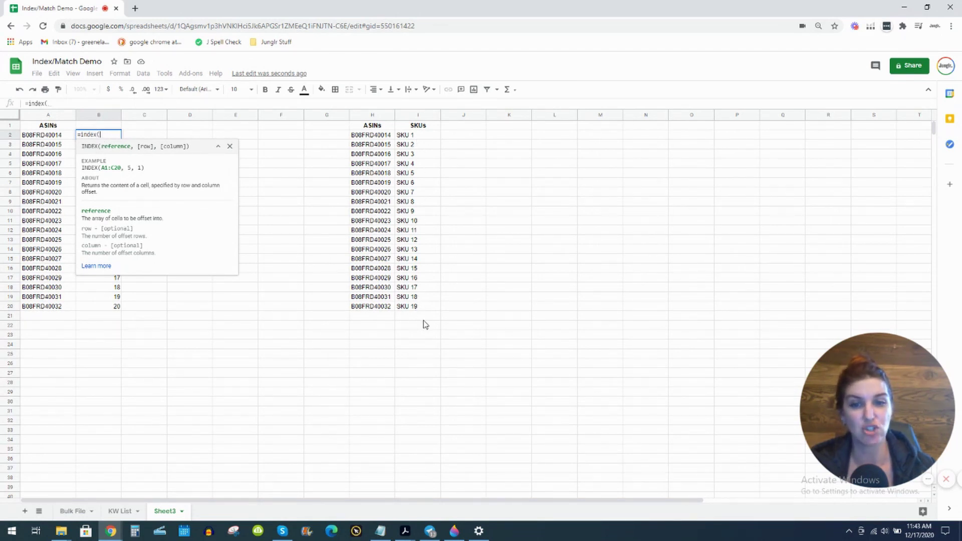
{"action": "left_click", "coordinate": [423, 115]}
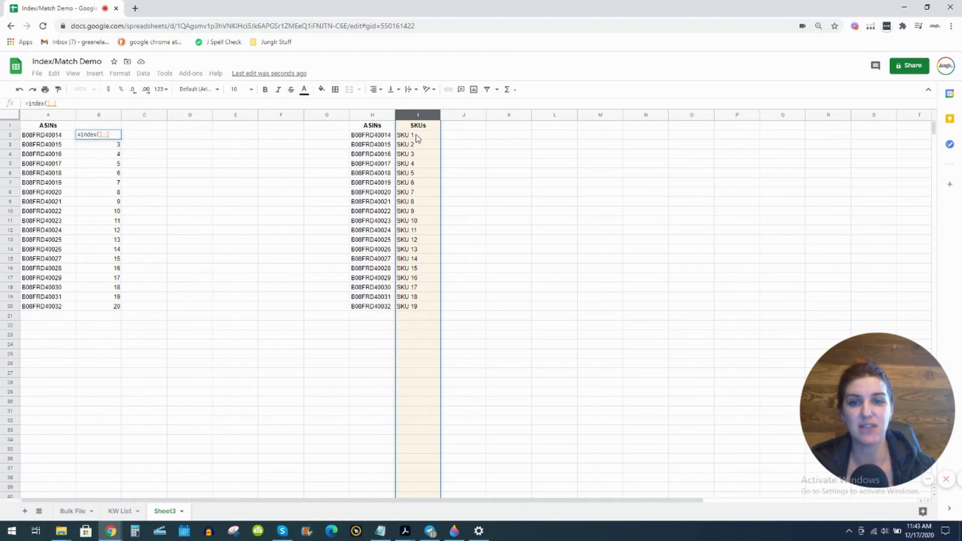
{"action": "left_click_drag", "start_coordinate": [419, 136], "coordinate": [416, 311]}
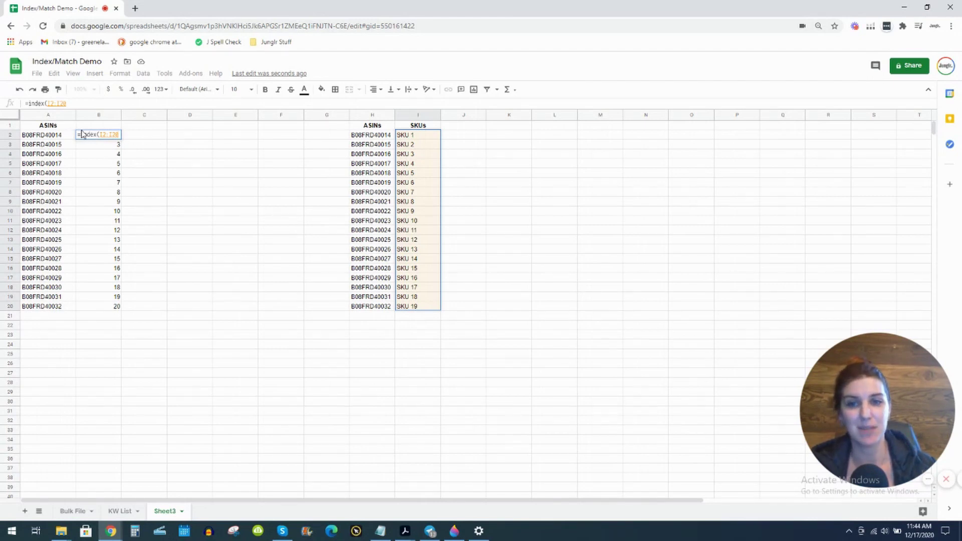
{"action": "left_click", "coordinate": [420, 115]}
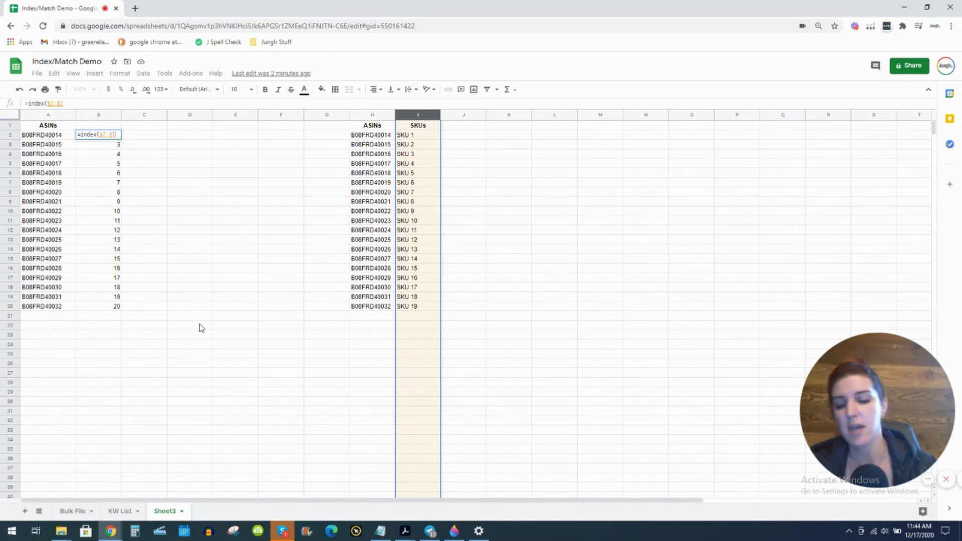
{"action": "type", "text": ","}
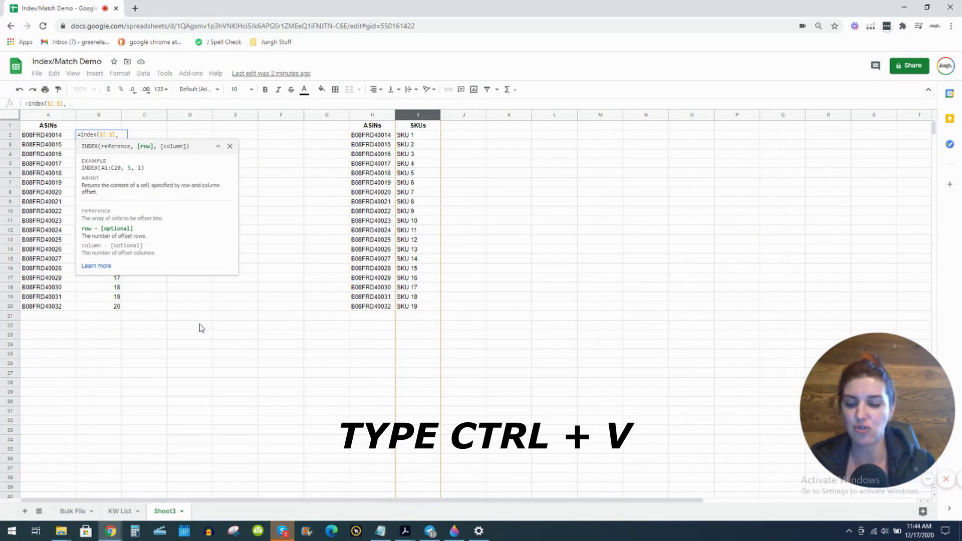
Paste the cut MATCH expression as the row argument in B2, then close and enter the INDEX formula
{"action": "key", "text": "ctrl+v"}
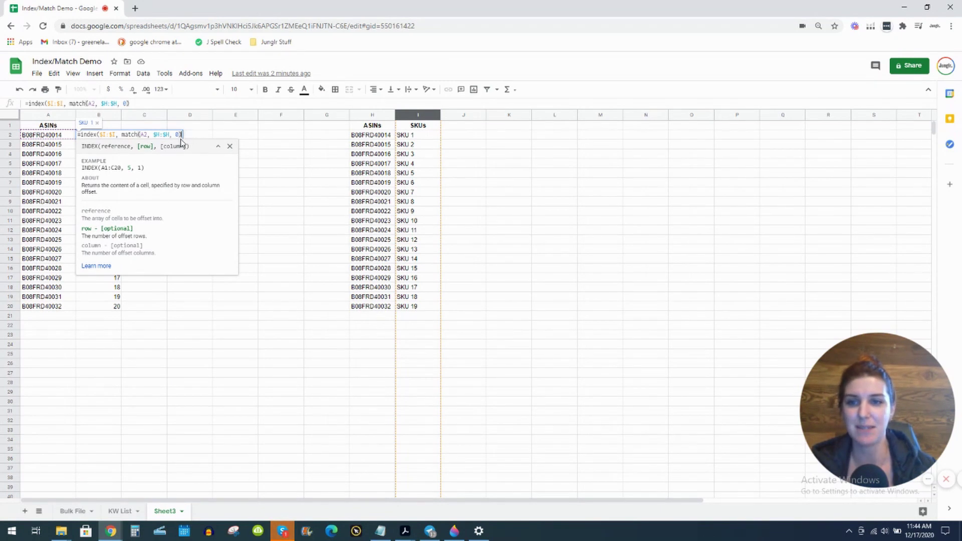
{"action": "left_click_drag", "start_coordinate": [82, 136], "coordinate": [108, 136]}
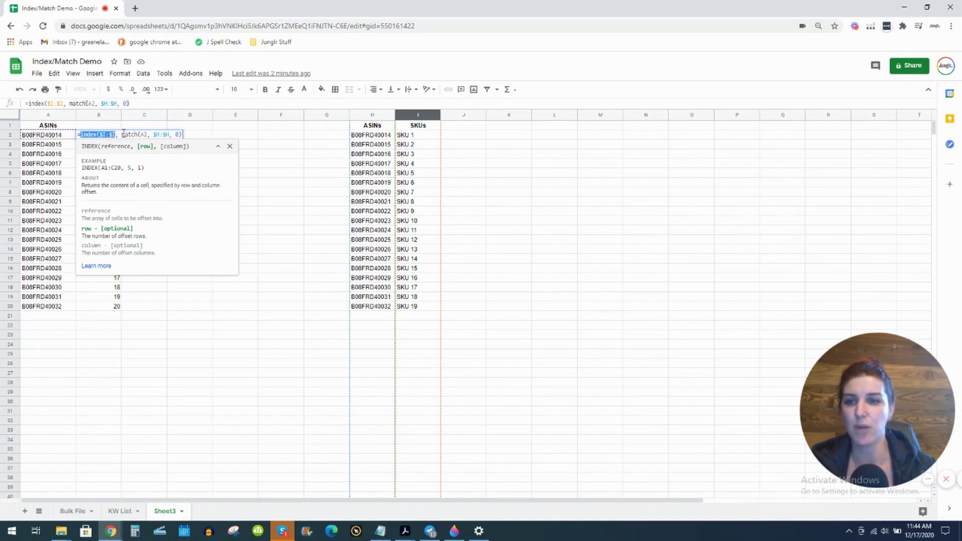
{"action": "left_click_drag", "start_coordinate": [123, 134], "coordinate": [189, 141]}
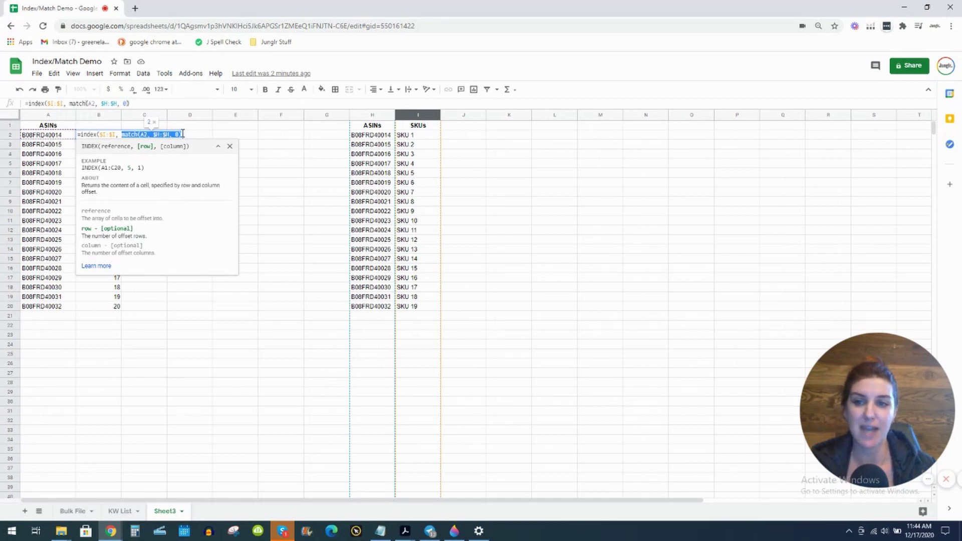
{"action": "left_click", "coordinate": [183, 135]}
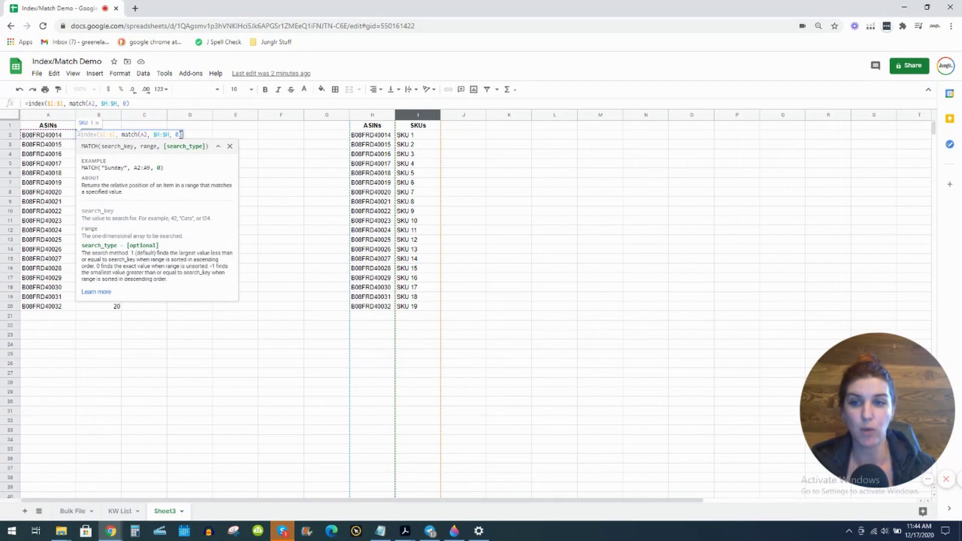
{"action": "left_click", "coordinate": [182, 134]}
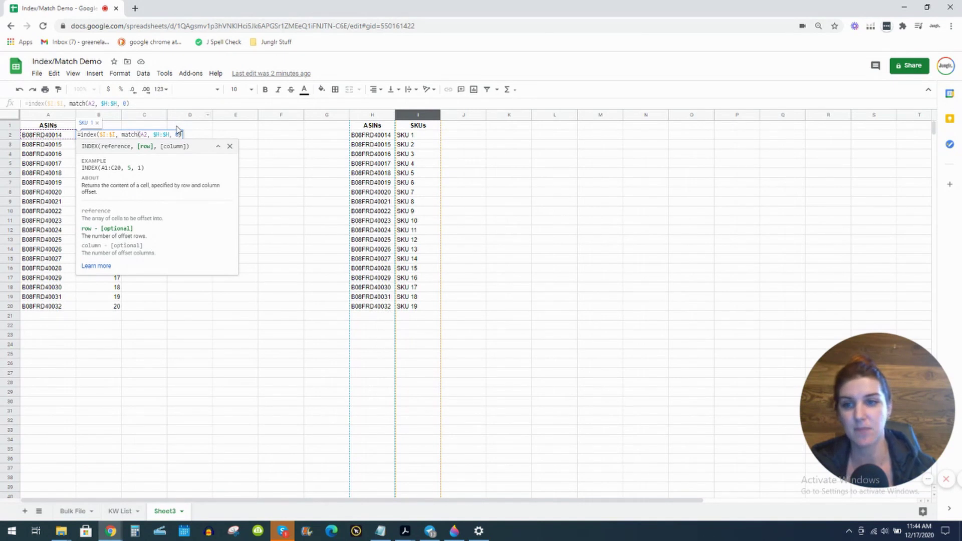
{"action": "type", "text": ")"}
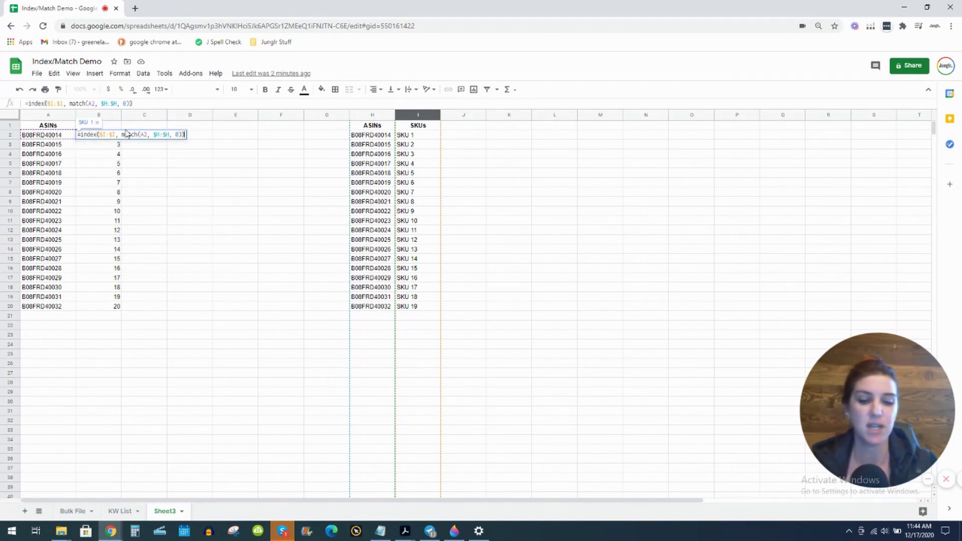
{"action": "key", "text": "Return"}
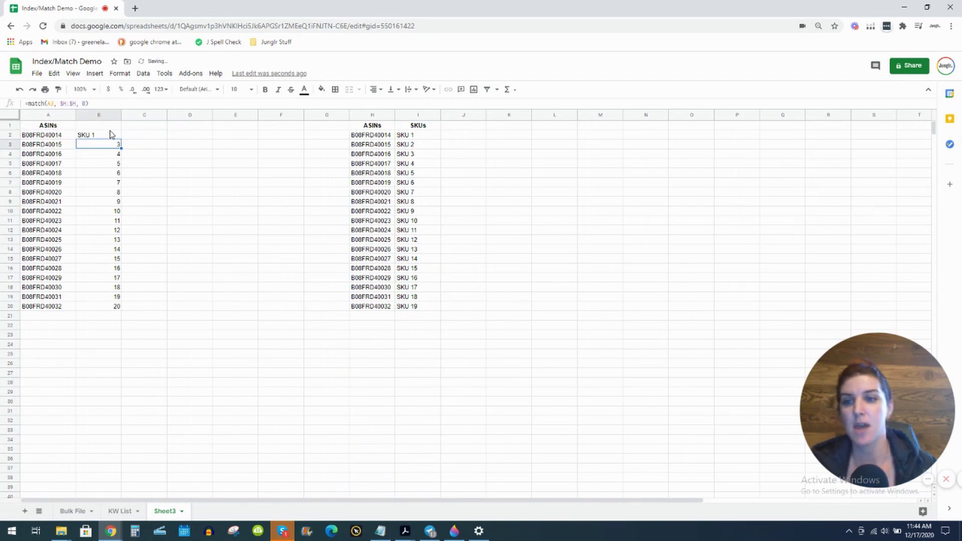
Fill the INDEX/MATCH formula from B2 down through B20 and compare the ASIN and SKU pairs with columns H and I
{"action": "left_click", "coordinate": [108, 138]}
{"action": "left_click_drag", "start_coordinate": [121, 139], "coordinate": [115, 309]}
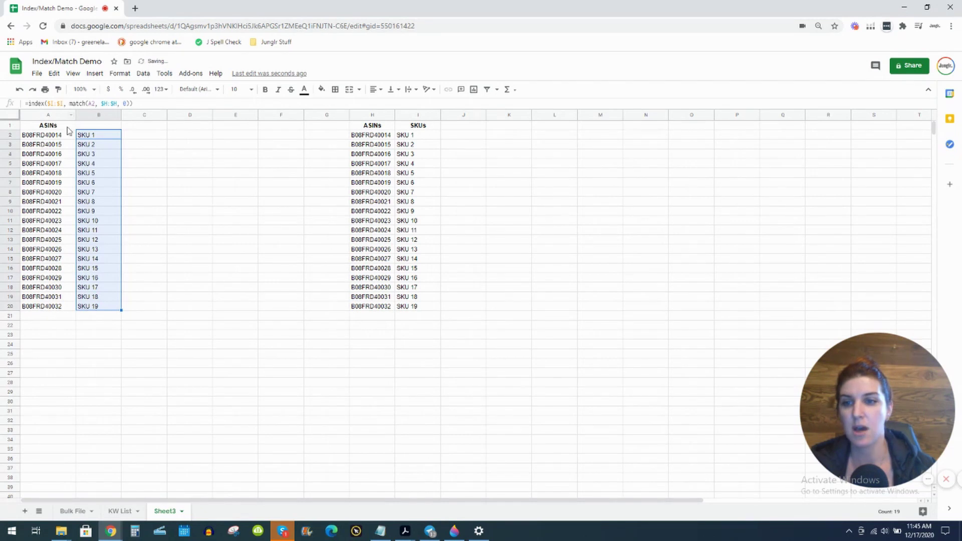
{"action": "left_click_drag", "start_coordinate": [50, 136], "coordinate": [131, 323]}
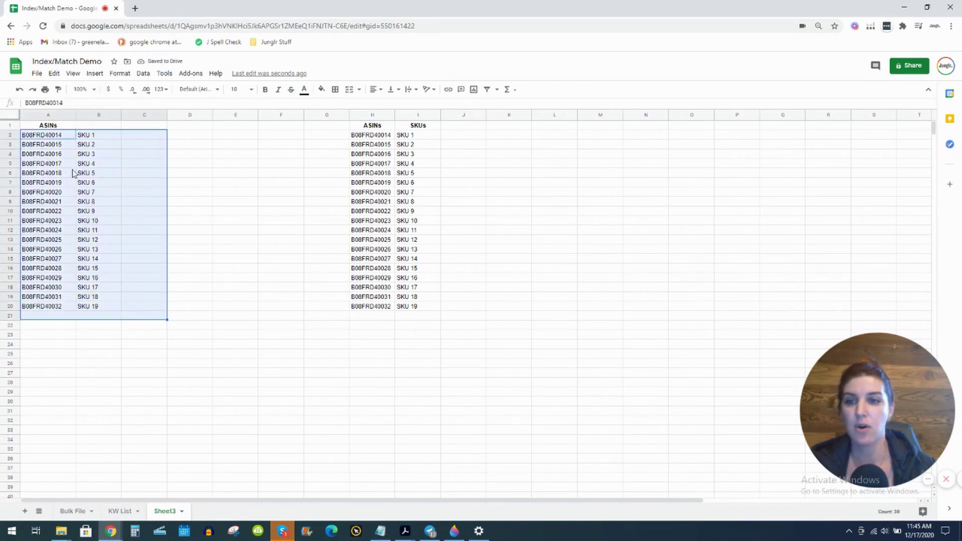
{"action": "left_click_drag", "start_coordinate": [50, 136], "coordinate": [103, 306]}
{"action": "left_click_drag", "start_coordinate": [366, 139], "coordinate": [416, 307]}
{"action": "left_click_drag", "start_coordinate": [42, 138], "coordinate": [121, 308]}
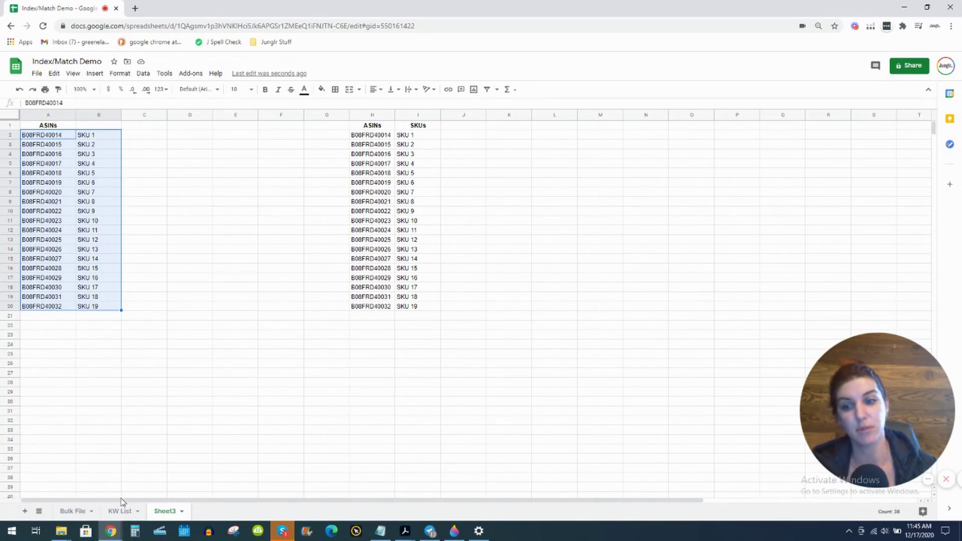
On the KW List sheet, filter column C to exclude the #N/A values
{"action": "left_click", "coordinate": [121, 511]}
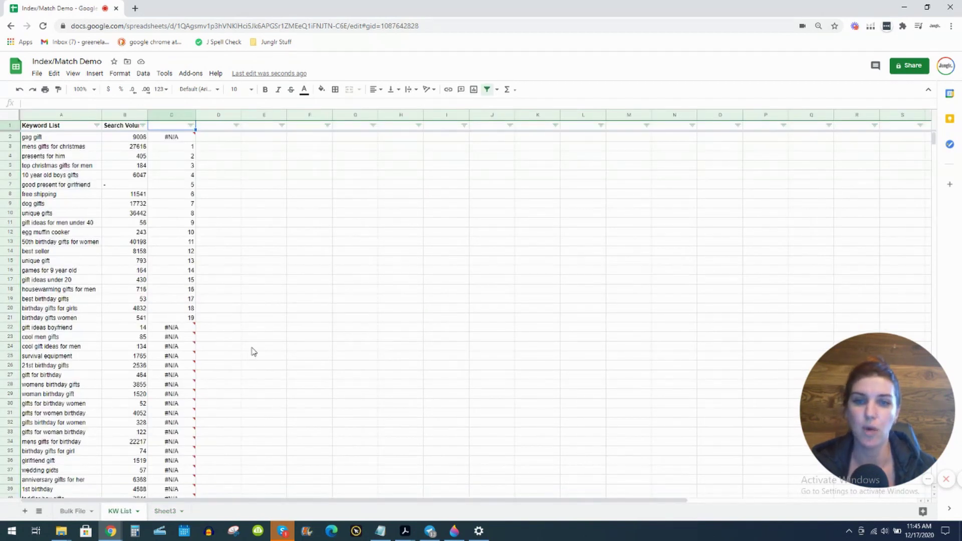
{"action": "left_click", "coordinate": [260, 141]}
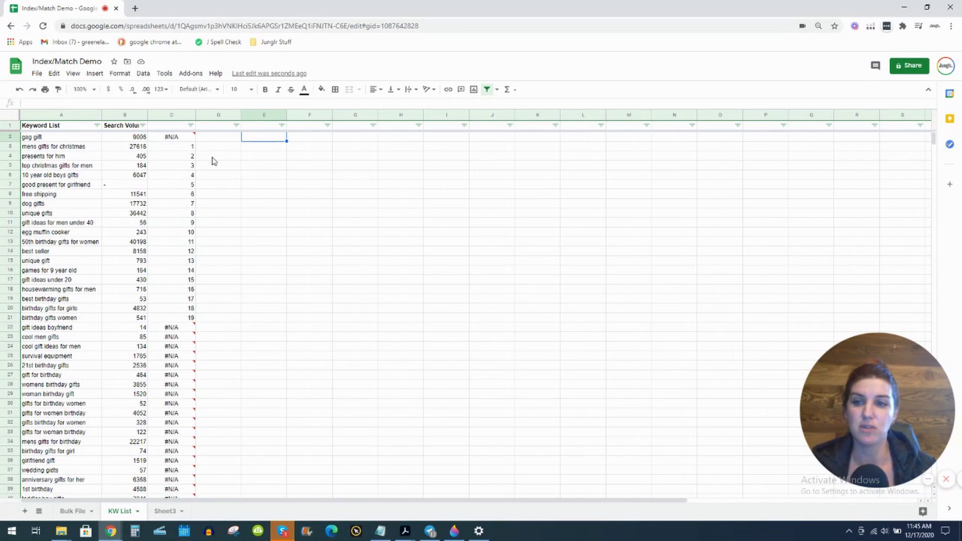
{"action": "left_click", "coordinate": [191, 125]}
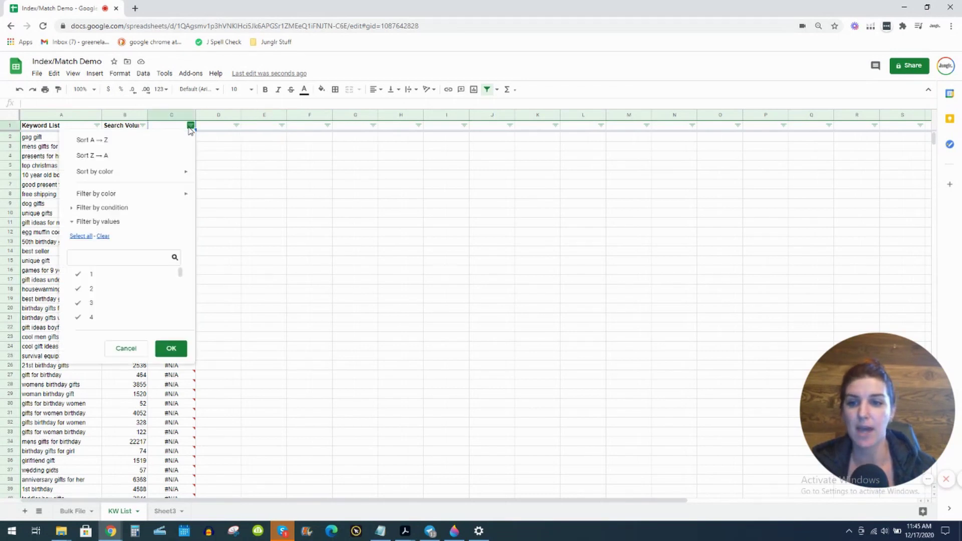
{"action": "scroll", "coordinate": [146, 307], "scroll_direction": "down", "scroll_amount": 5}
{"action": "left_click", "coordinate": [153, 318]}
{"action": "left_click", "coordinate": [171, 349]}
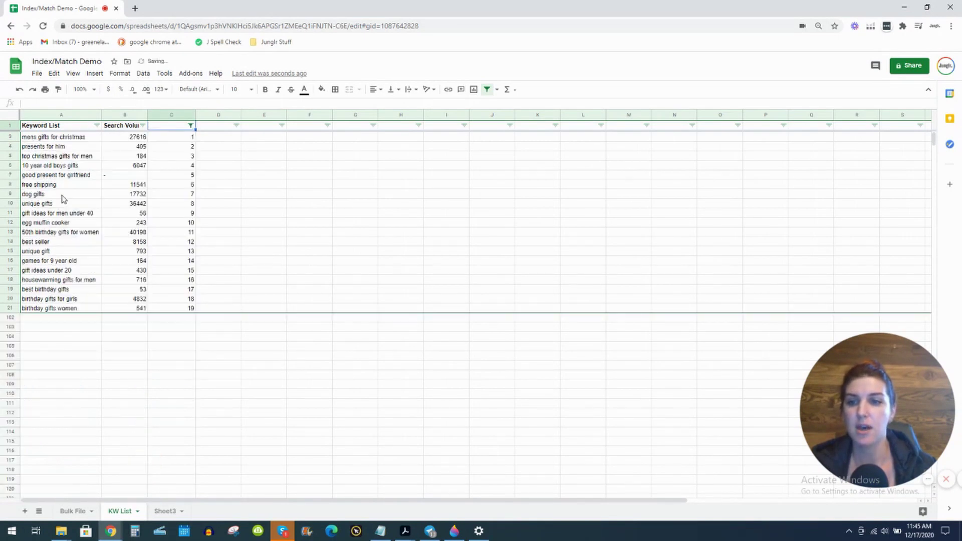
{"action": "left_click_drag", "start_coordinate": [53, 136], "coordinate": [196, 319]}
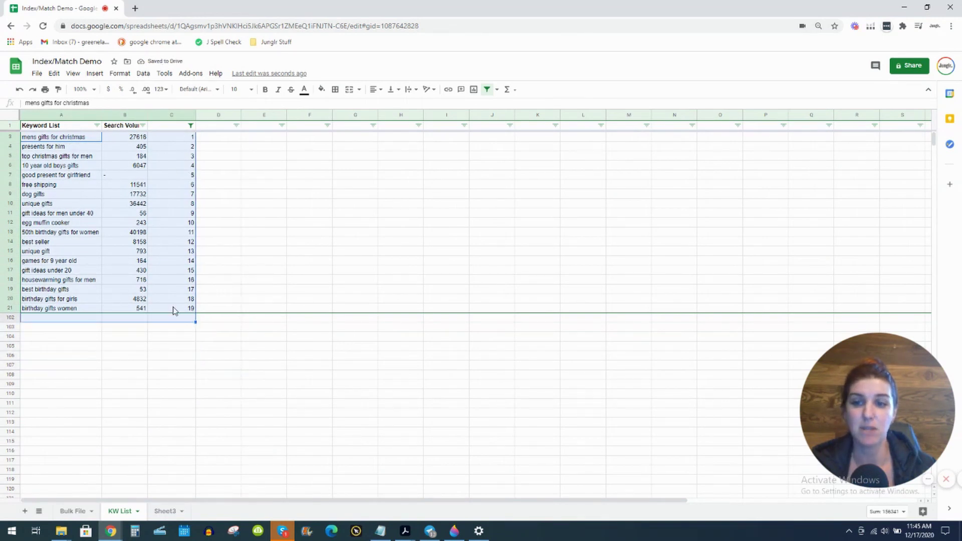
{"action": "left_click", "coordinate": [269, 139]}
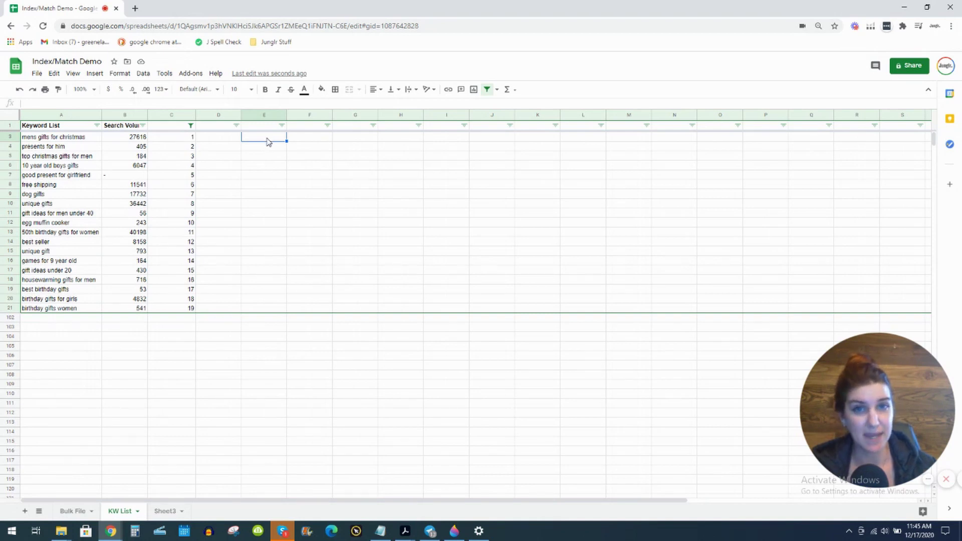
{"action": "left_click", "coordinate": [52, 115]}
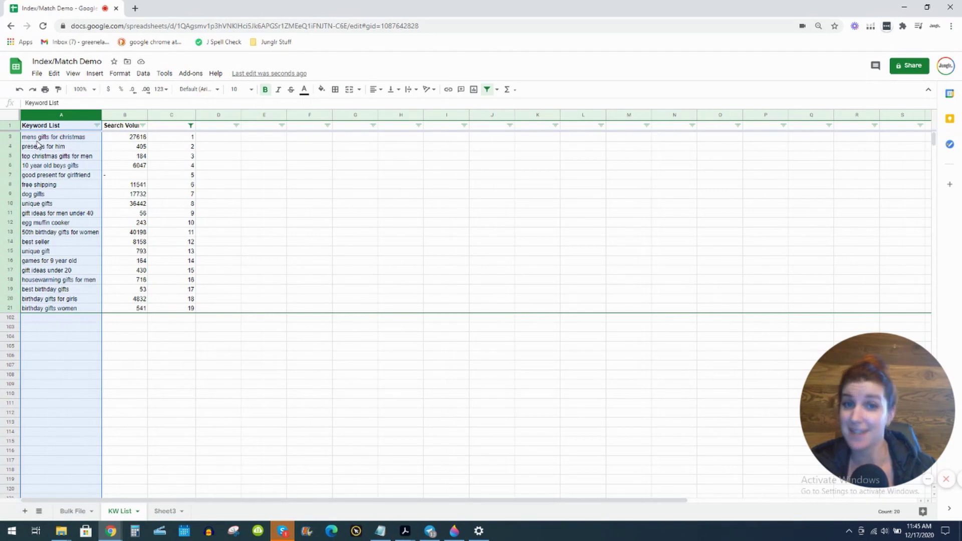
{"action": "left_click", "coordinate": [270, 140]}
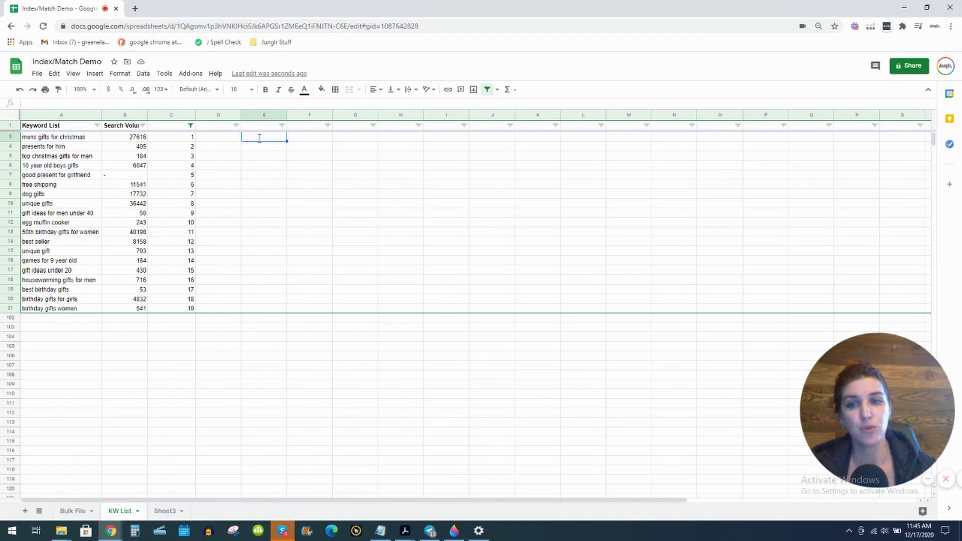
{"action": "double_click", "coordinate": [259, 138]}
Copy the full MATCH formula text from cell C3, leaving the cell as it is
{"action": "left_click", "coordinate": [169, 140]}
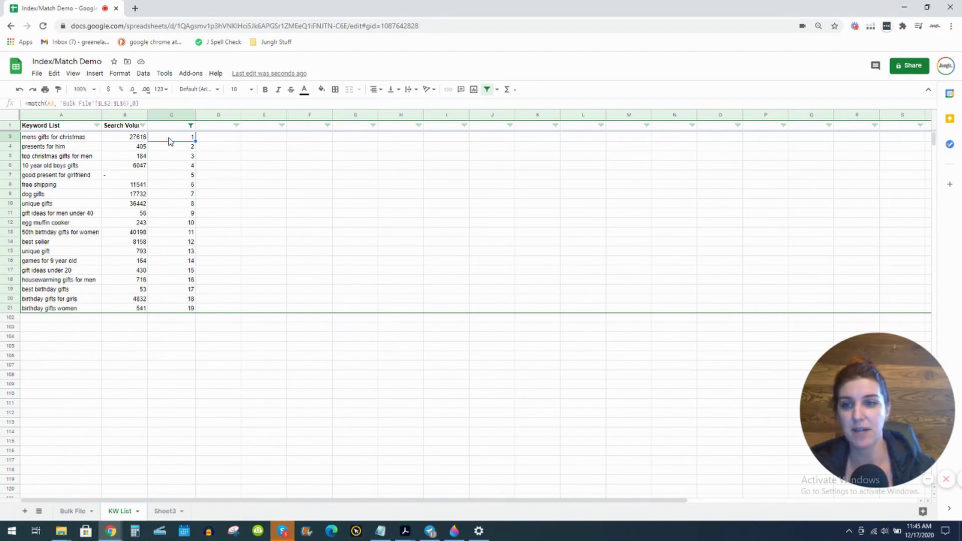
{"action": "double_click", "coordinate": [169, 139]}
{"action": "left_click_drag", "start_coordinate": [264, 138], "coordinate": [92, 130]}
{"action": "key", "text": "ctrl+c"}
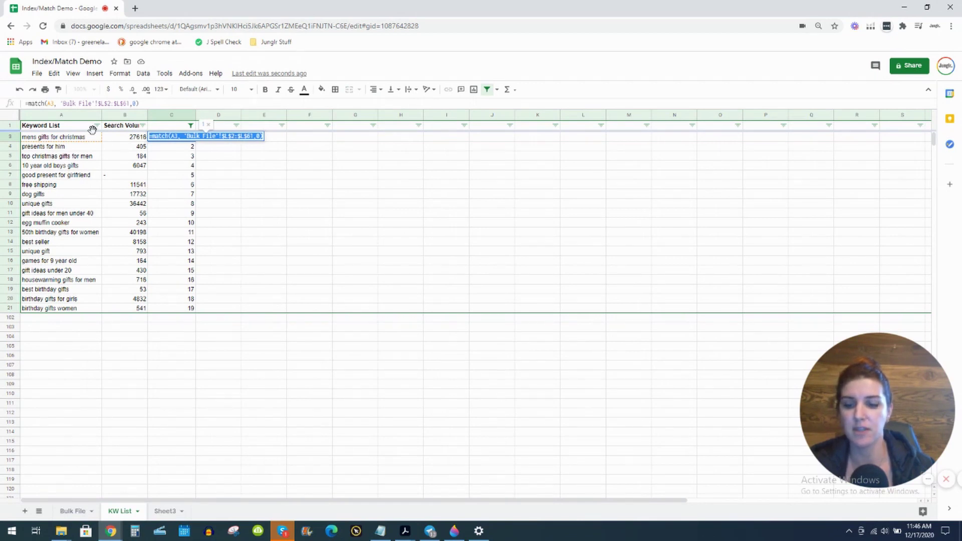
{"action": "key", "text": "Return"}
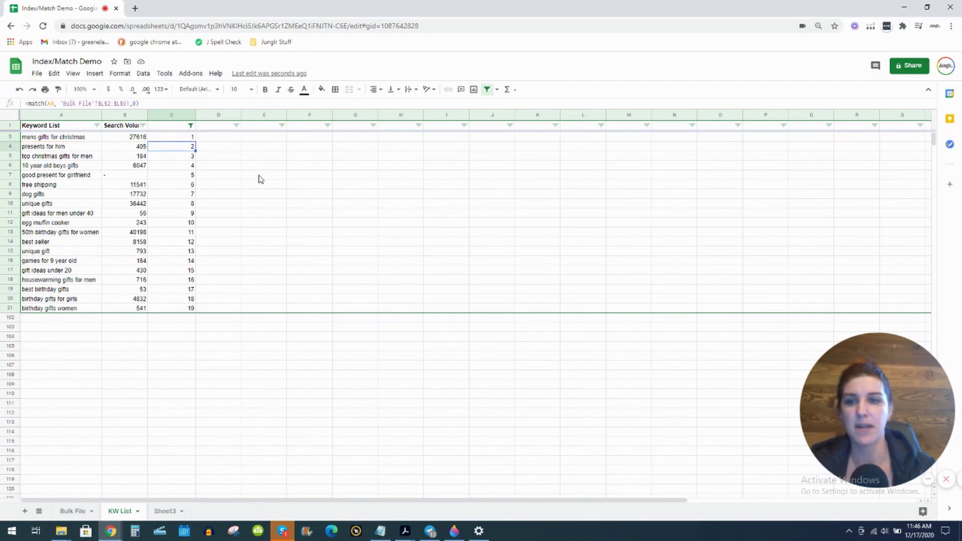
Start an INDEX formula in E3 of KW List, with the Campaign column of Bulk File as the absolute reference 'Bulk File'!$D:$D
{"action": "double_click", "coordinate": [267, 136]}
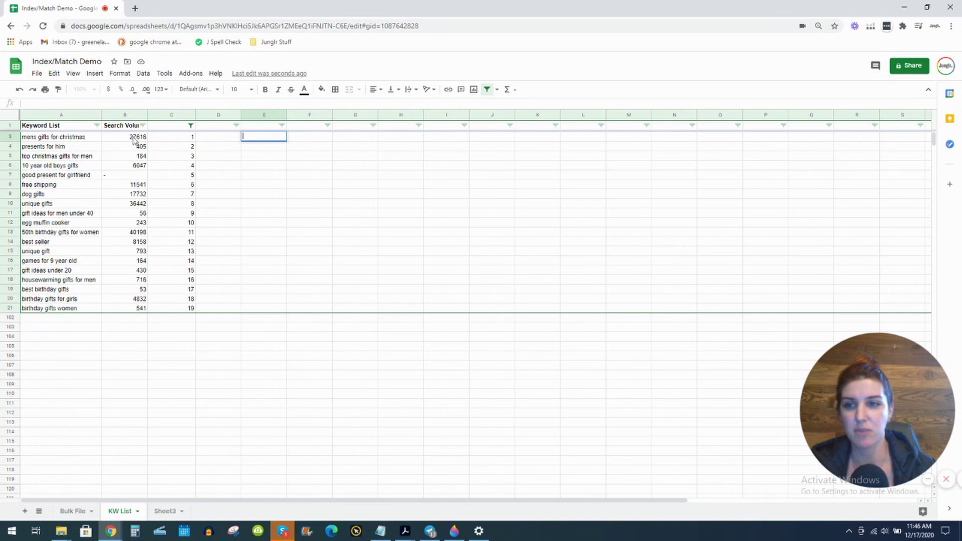
{"action": "left_click_drag", "start_coordinate": [168, 138], "coordinate": [187, 312]}
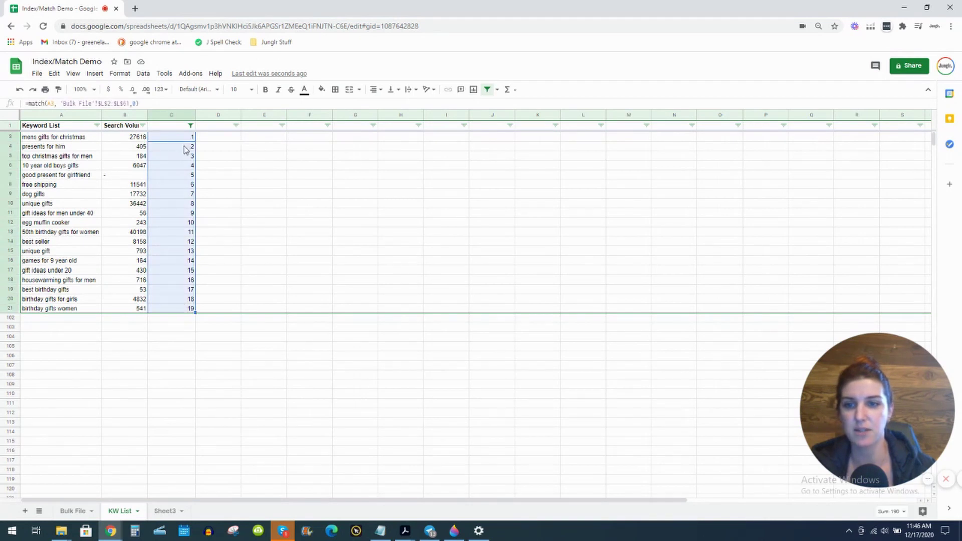
{"action": "left_click", "coordinate": [269, 136]}
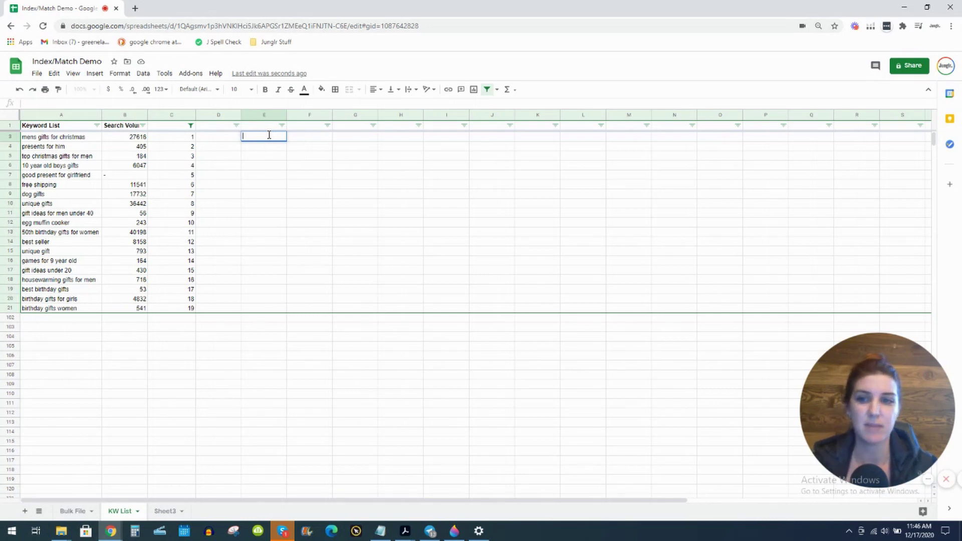
{"action": "type", "text": "=ind"}
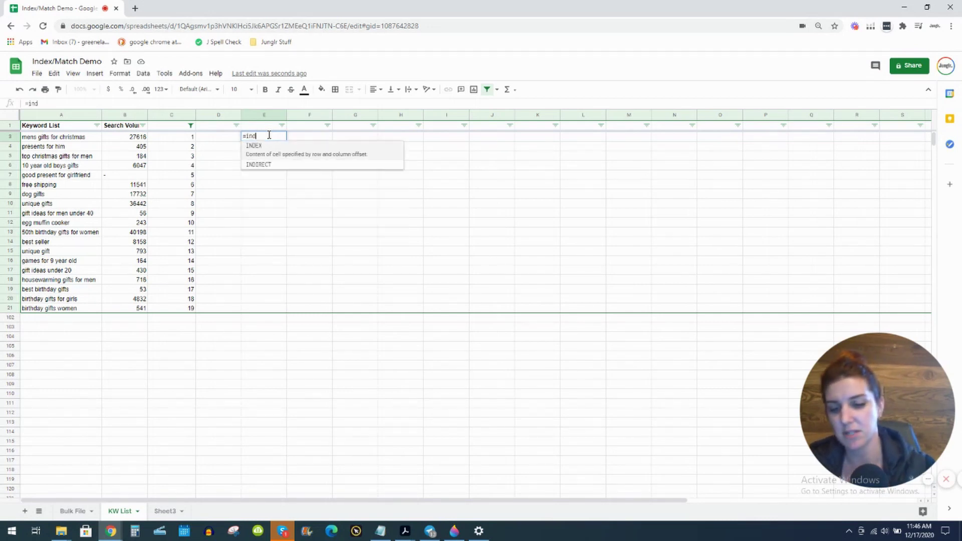
{"action": "type", "text": "ex("}
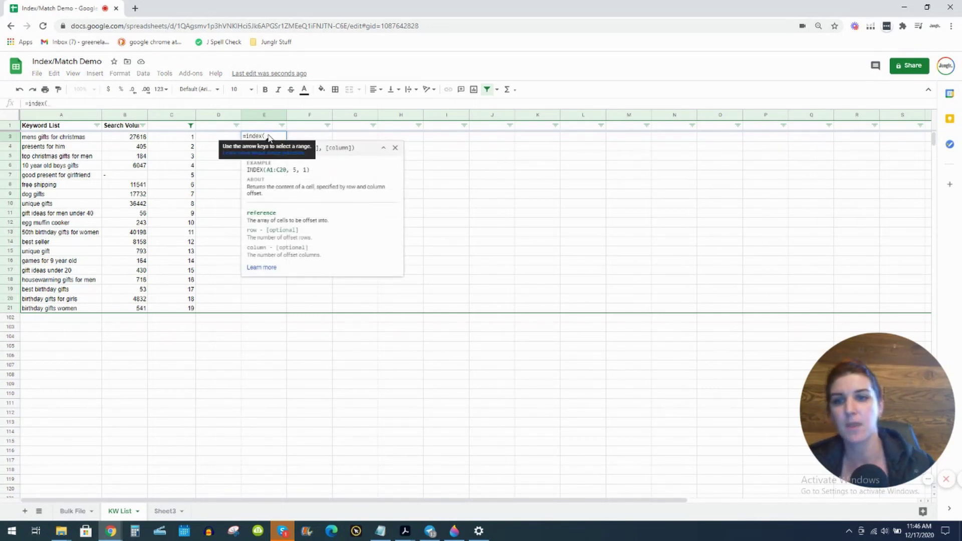
{"action": "left_click", "coordinate": [73, 511]}
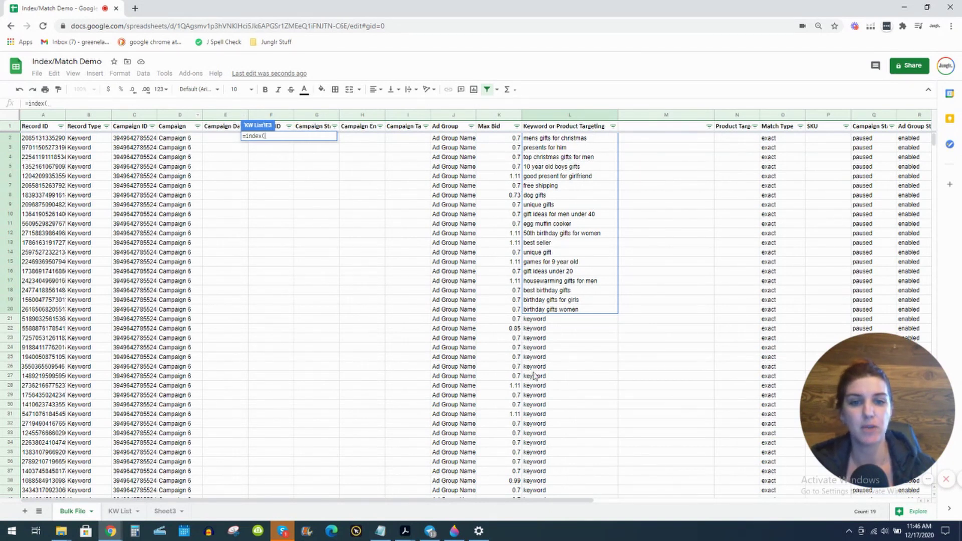
{"action": "left_click", "coordinate": [179, 116]}
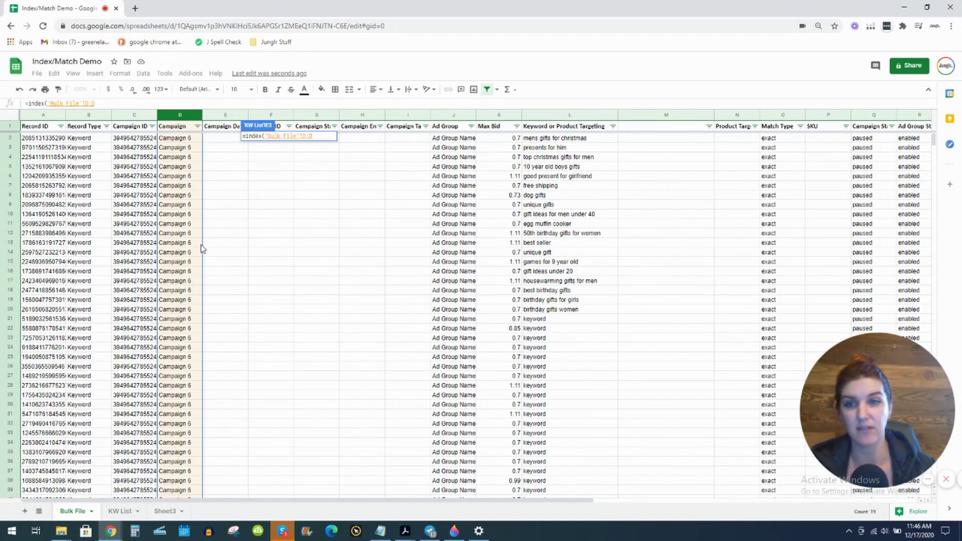
{"action": "key", "text": "F4"}
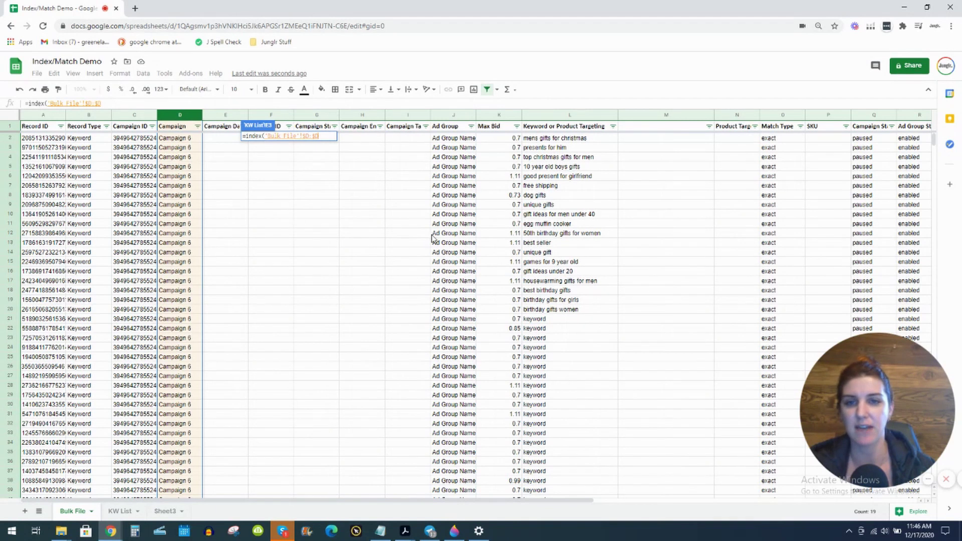
Complete the INDEX formula in E3 with the copied match(A3, 'Bulk File'!$L$2:$L$61,0) as its row argument, without the extra equals sign
{"action": "type", "text": ","}
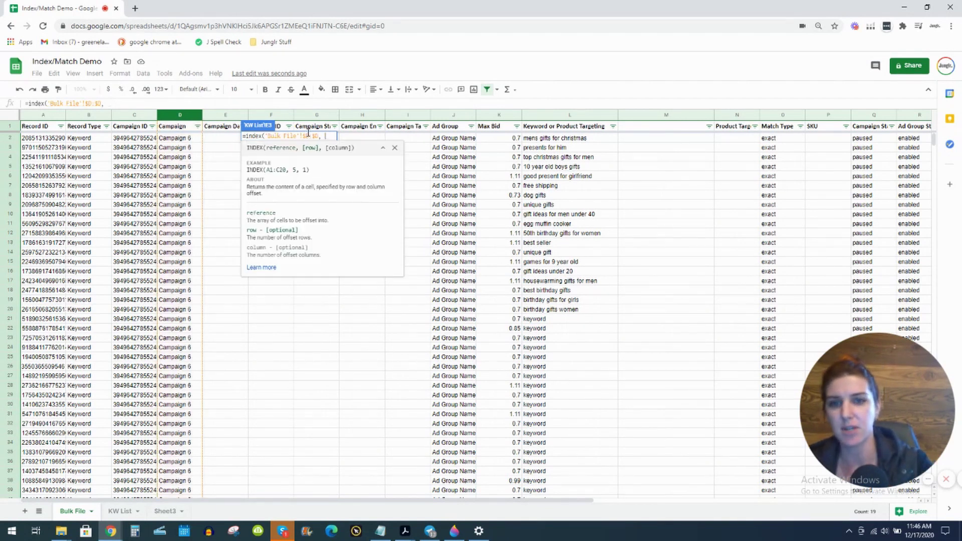
{"action": "key", "text": "ctrl+v"}
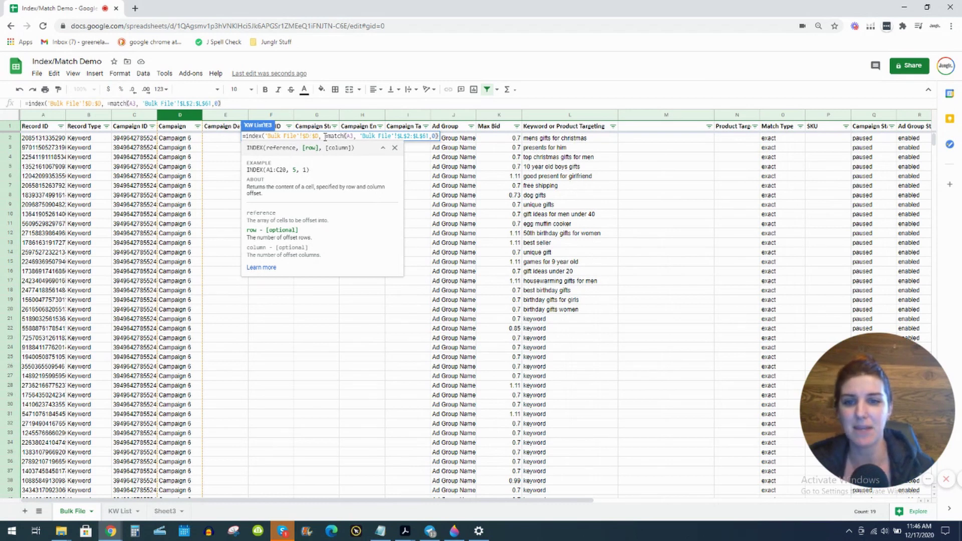
{"action": "left_click", "coordinate": [345, 135]}
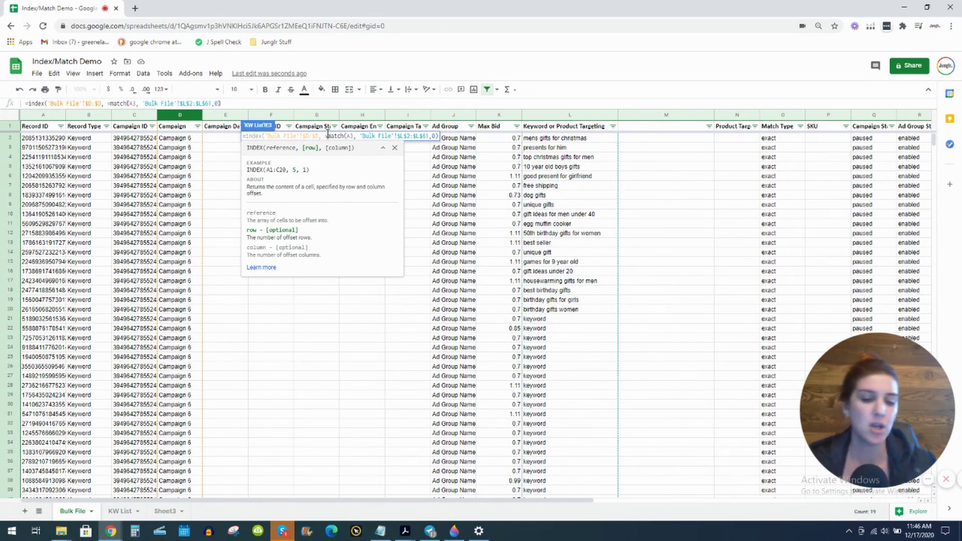
{"action": "key", "text": "BackSpace"}
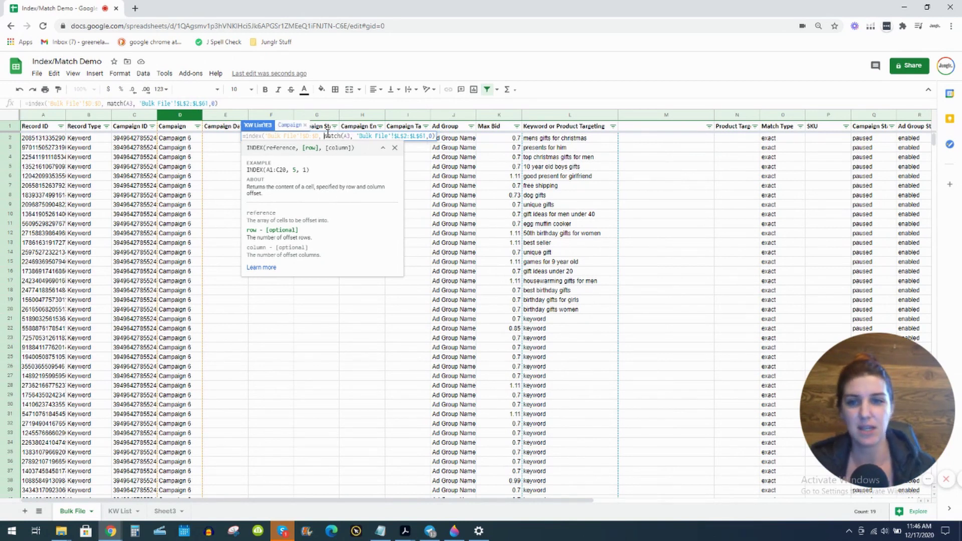
{"action": "left_click", "coordinate": [436, 135]}
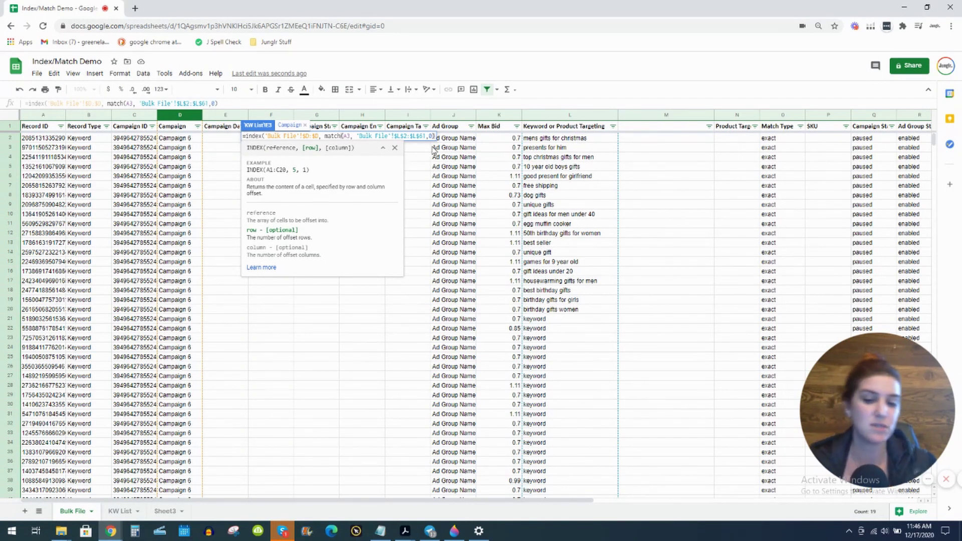
{"action": "type", "text": ")"}
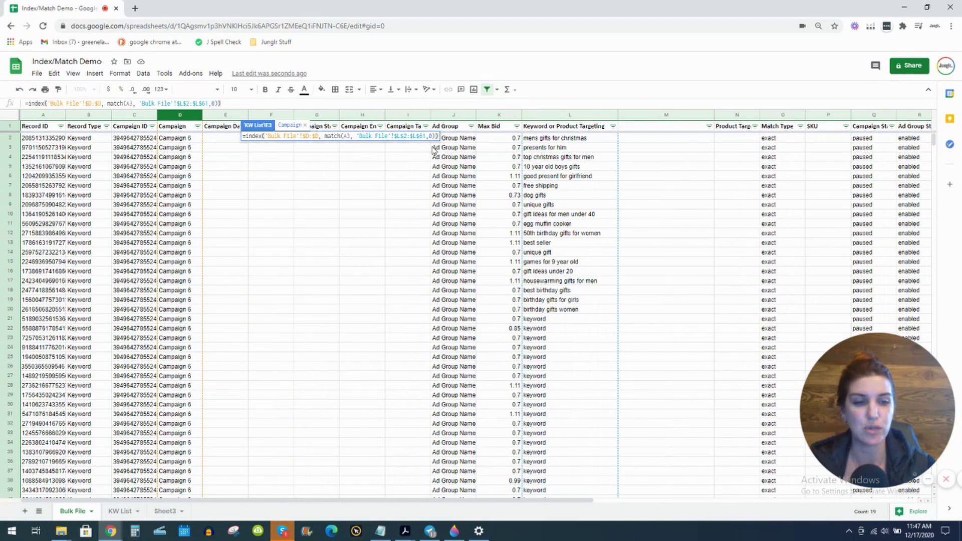
{"action": "key", "text": "Return"}
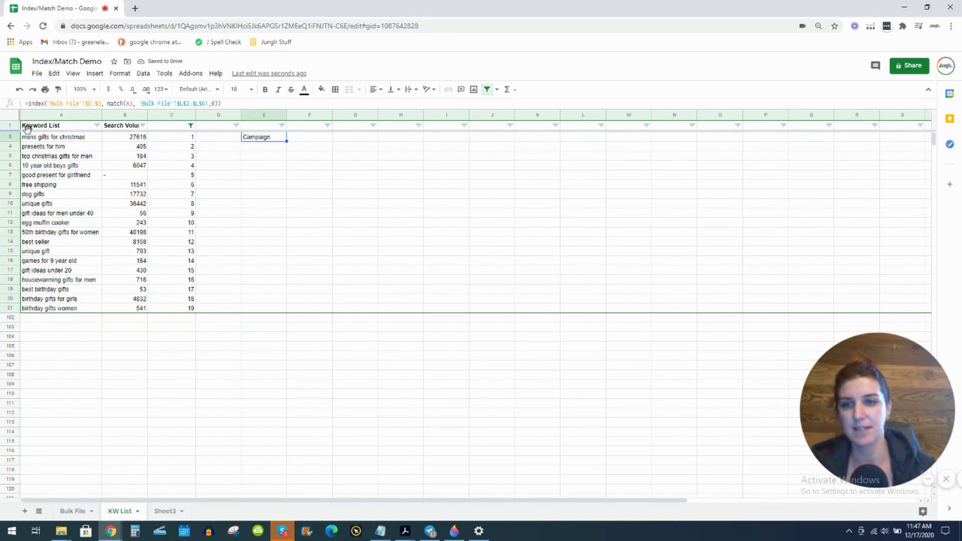
Check the first campaign entries in column D of Bulk File against the E3 result on KW List
{"action": "left_click", "coordinate": [67, 512]}
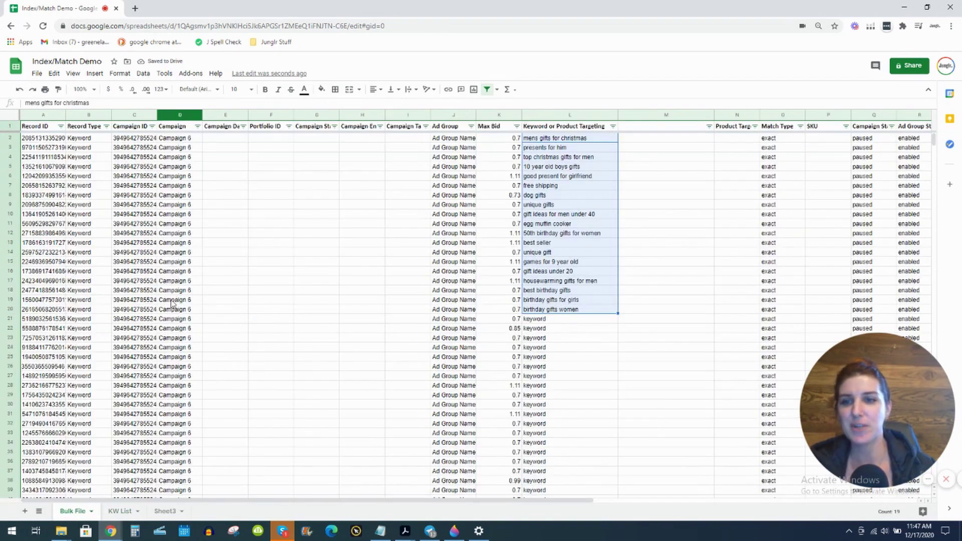
{"action": "left_click", "coordinate": [187, 139]}
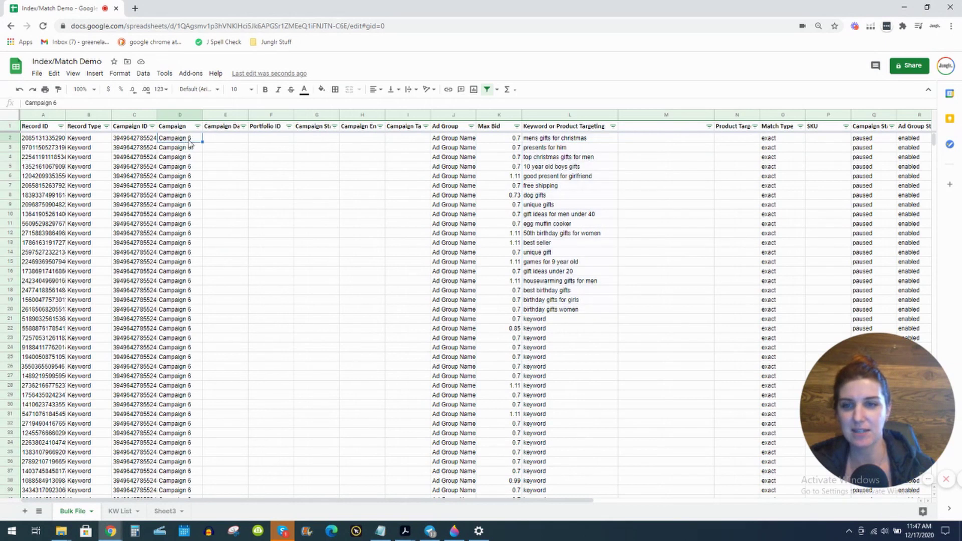
{"action": "left_click", "coordinate": [192, 149]}
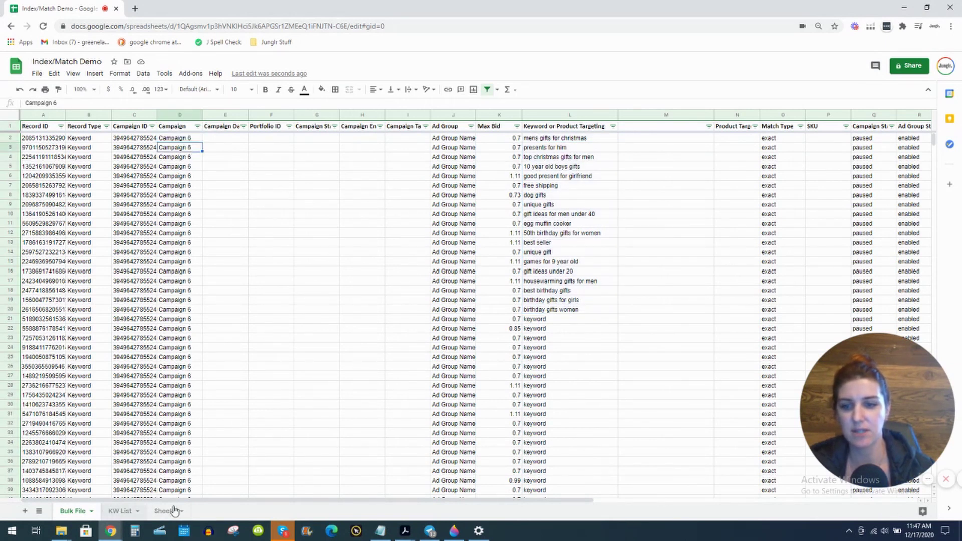
{"action": "left_click", "coordinate": [118, 511]}
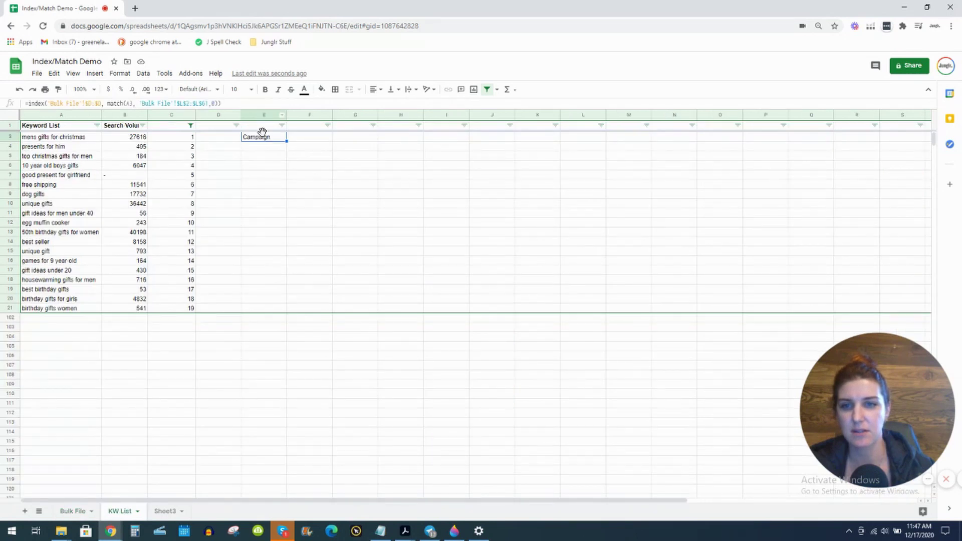
Review the references in E3's formula and change its MATCH range to the whole column 'Bulk File'!$L:$L
{"action": "double_click", "coordinate": [265, 140]}
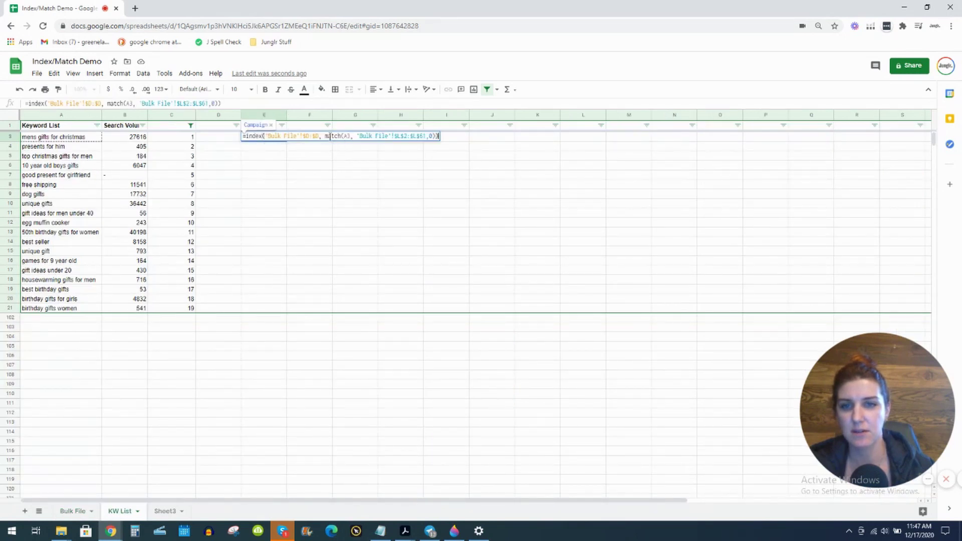
{"action": "left_click", "coordinate": [351, 136]}
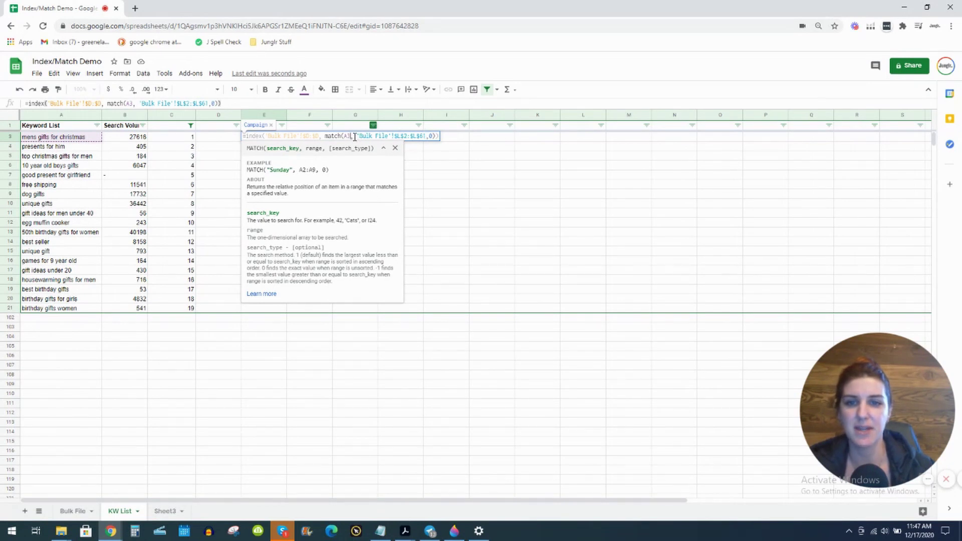
{"action": "left_click_drag", "start_coordinate": [356, 136], "coordinate": [423, 147]}
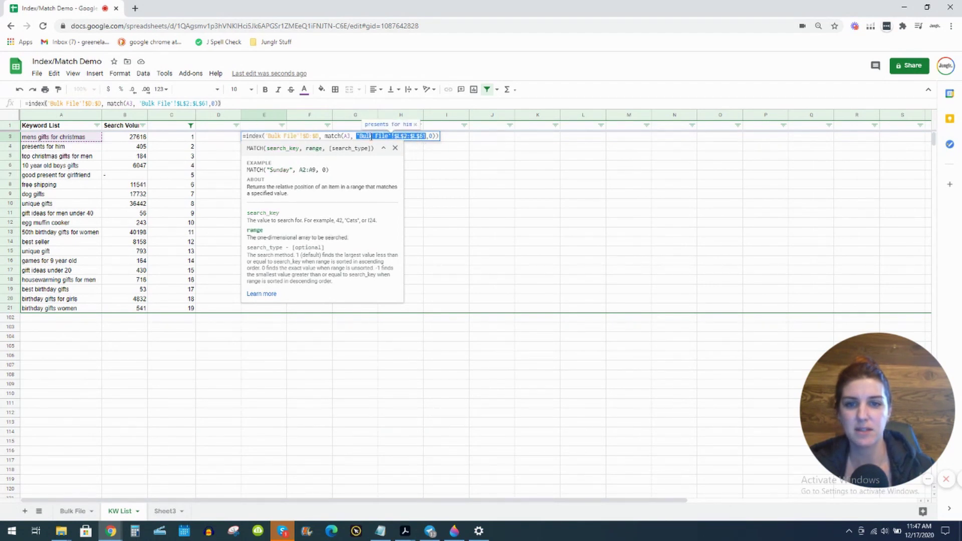
{"action": "left_click_drag", "start_coordinate": [319, 136], "coordinate": [268, 138]}
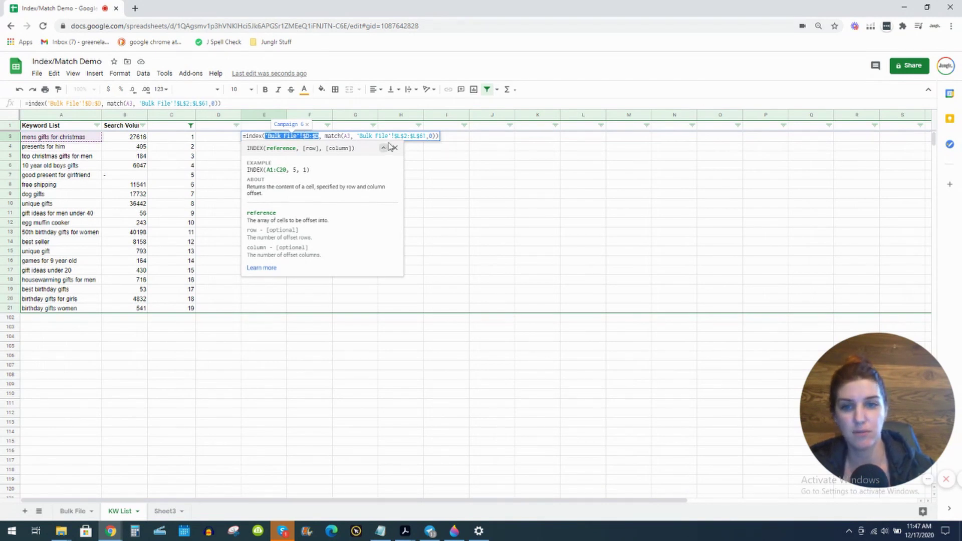
{"action": "left_click_drag", "start_coordinate": [407, 139], "coordinate": [400, 139]}
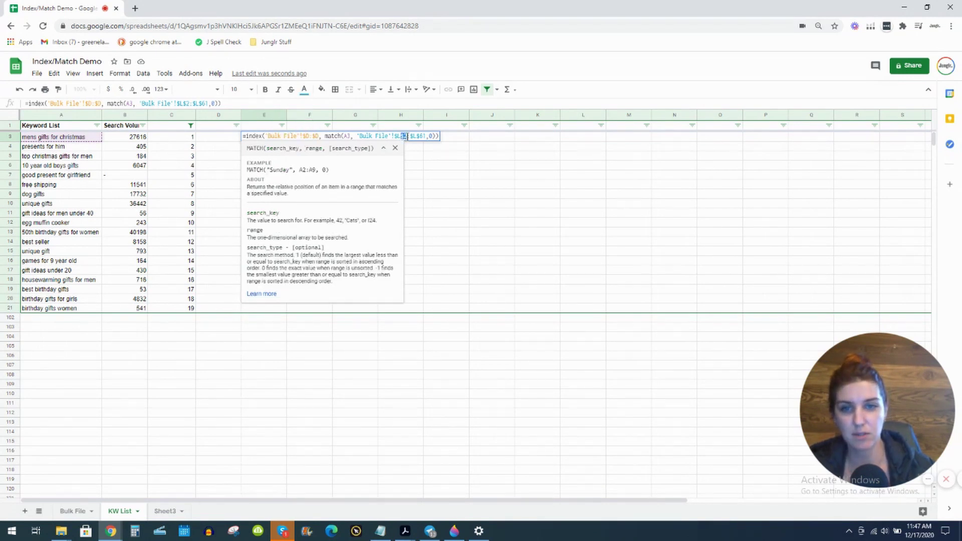
{"action": "key", "text": "BackSpace"}
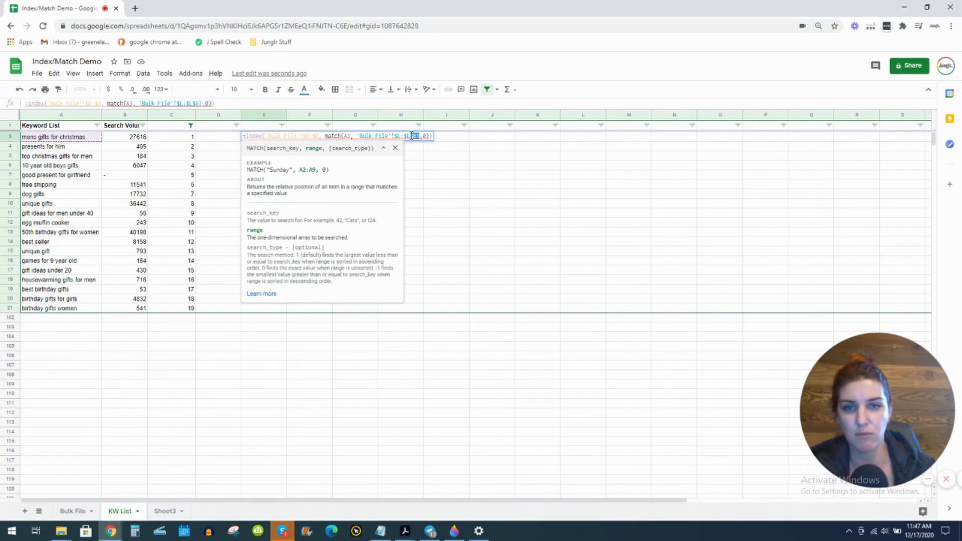
{"action": "key", "text": "BackSpace"}
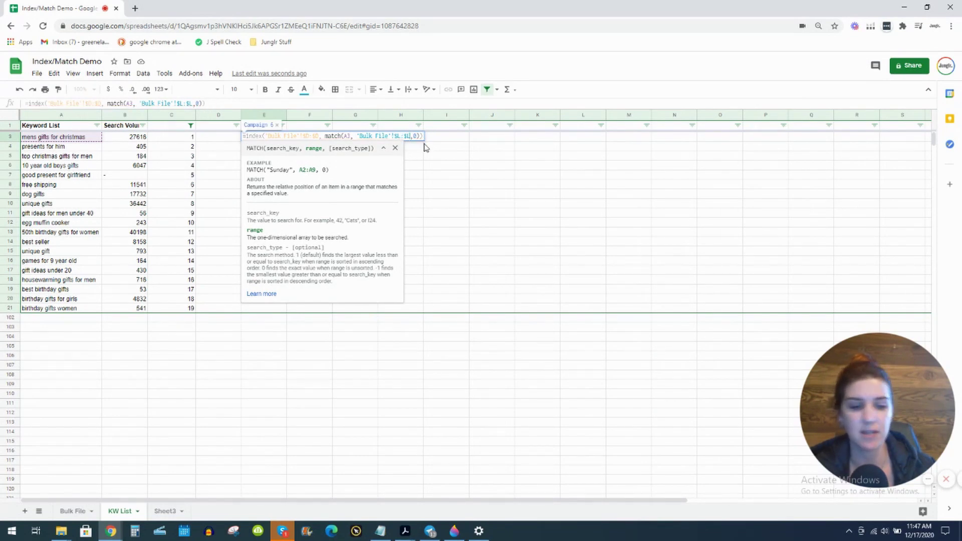
{"action": "key", "text": "Return"}
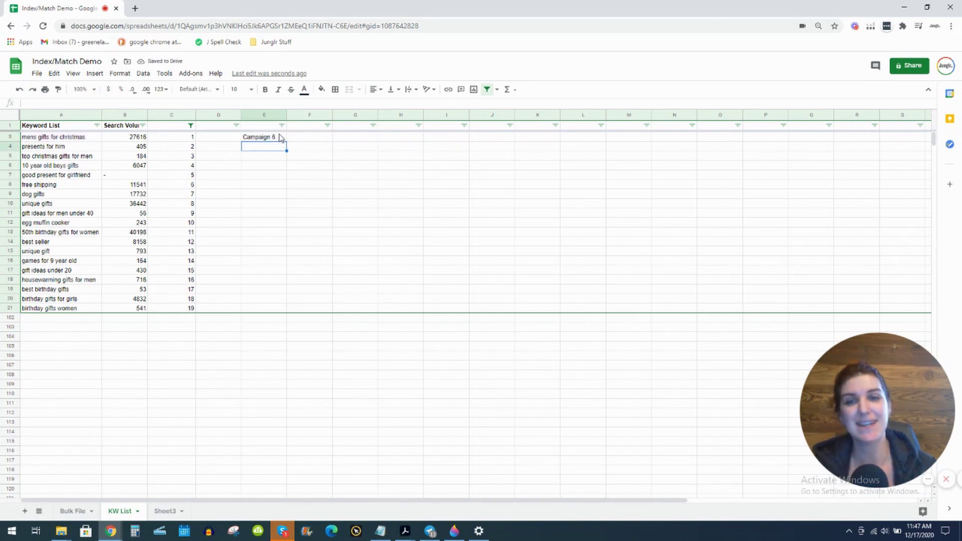
Fill the E3 formula down through E21 and copy the full formula text from E3, leaving the cell as it is
{"action": "left_click", "coordinate": [280, 138]}
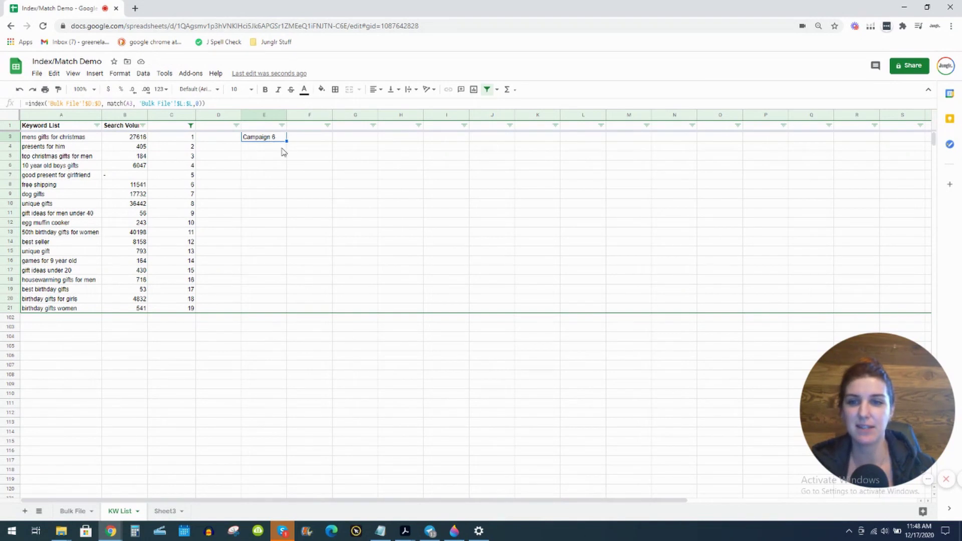
{"action": "left_click_drag", "start_coordinate": [287, 141], "coordinate": [287, 309]}
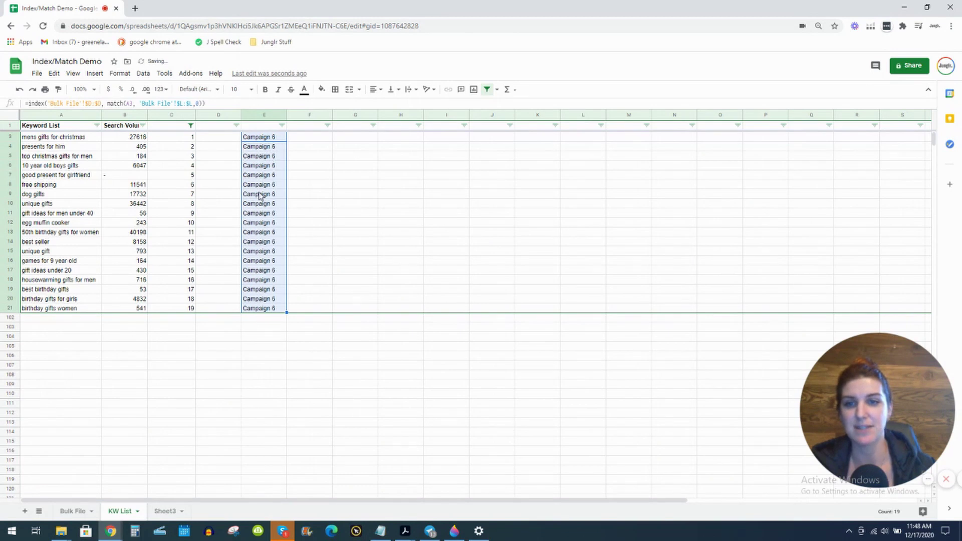
{"action": "double_click", "coordinate": [259, 138]}
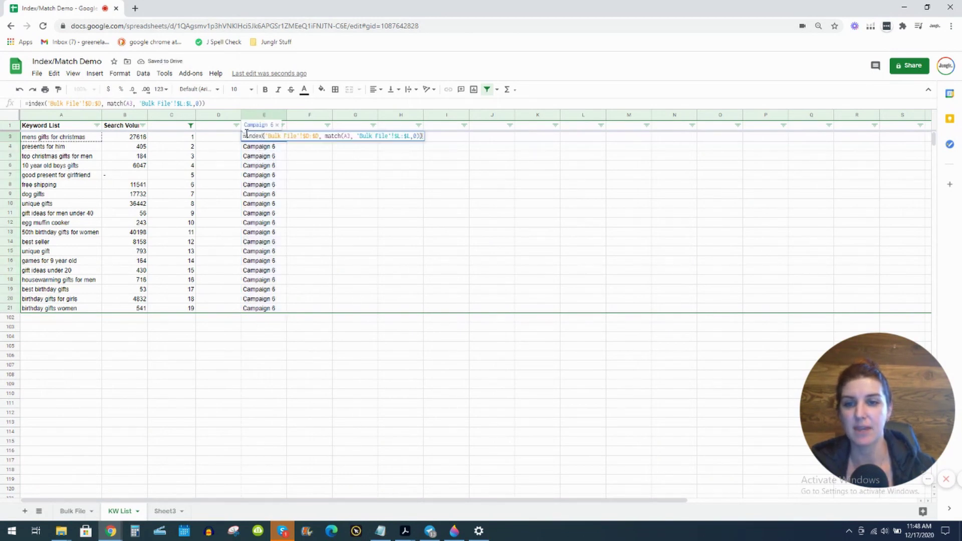
{"action": "key", "text": "ctrl+a"}
{"action": "key", "text": "ctrl+c"}
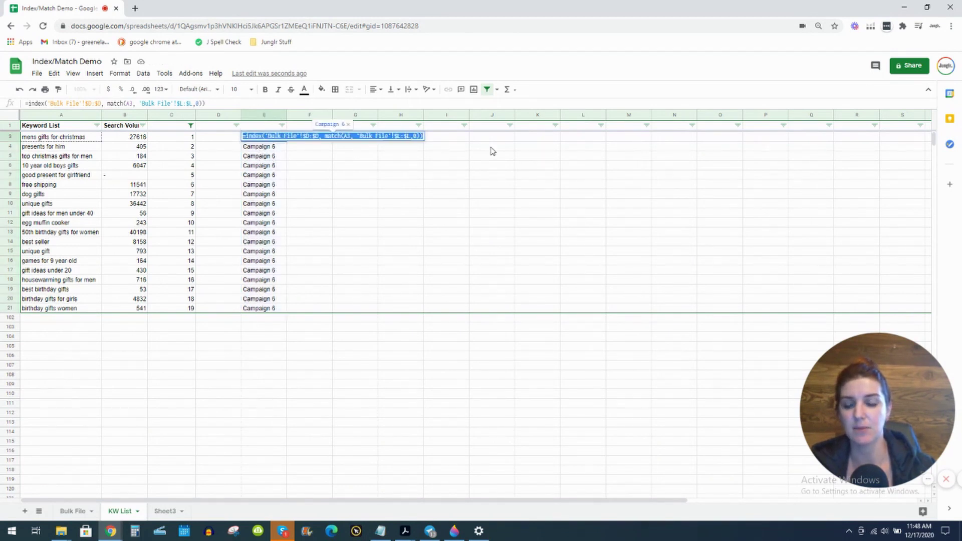
{"action": "key", "text": "Return"}
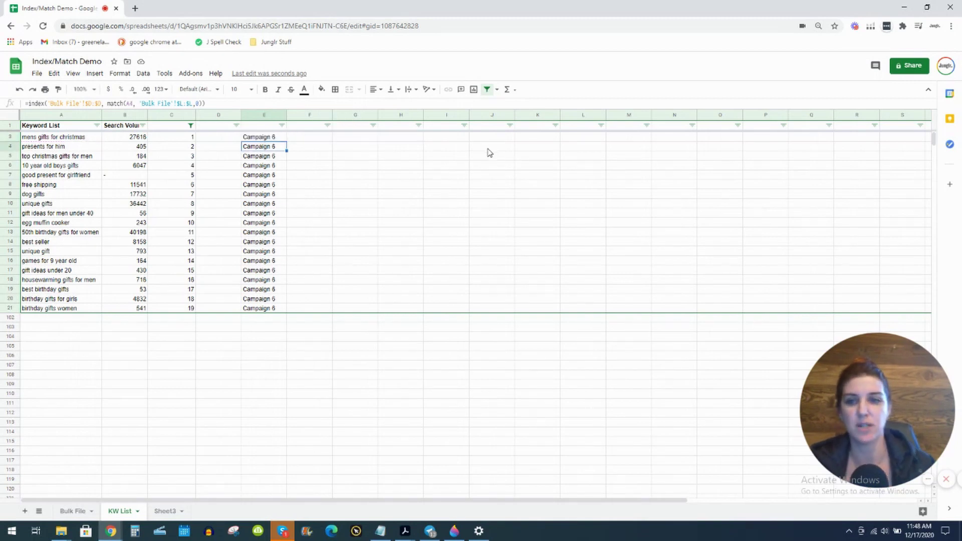
Enter the headers Campaign Name in E1 and Ad Group Name in F1, and widen columns E and F
{"action": "double_click", "coordinate": [255, 126]}
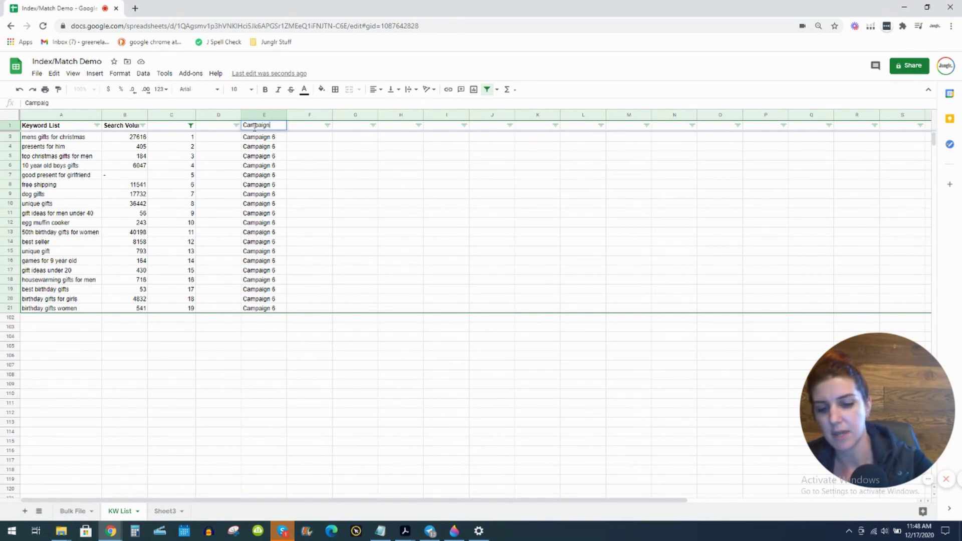
{"action": "type", "text": "Campaign Name"}
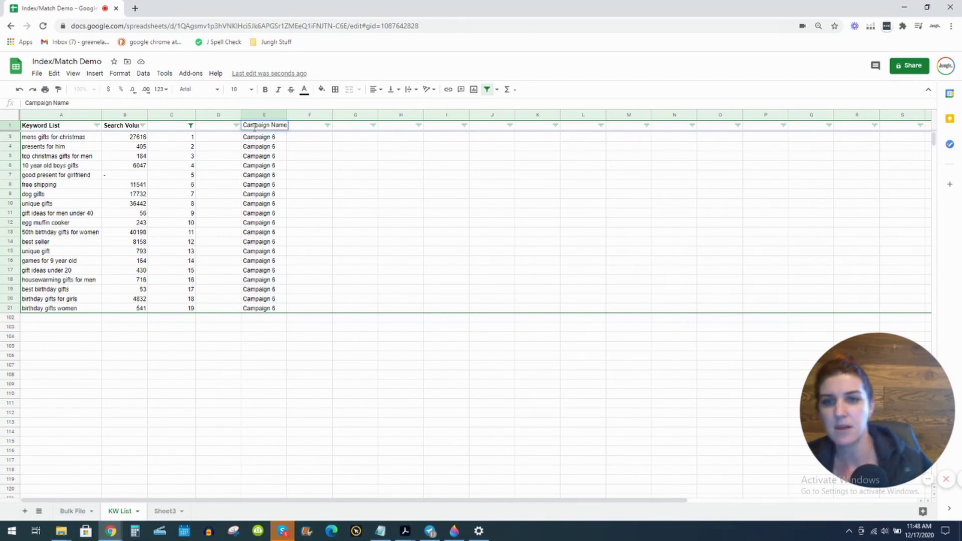
{"action": "left_click", "coordinate": [313, 129]}
{"action": "type", "text": "Ad"}
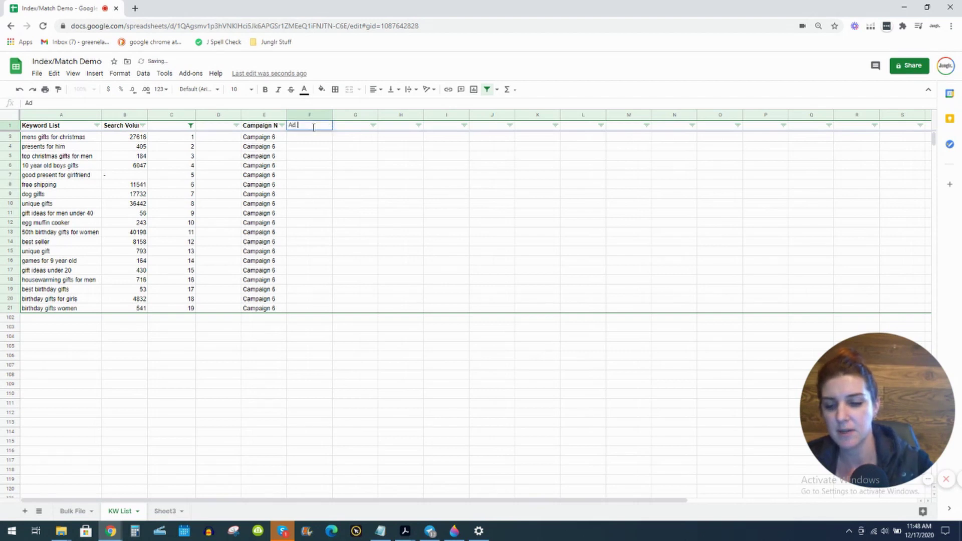
{"action": "type", "text": " Group"}
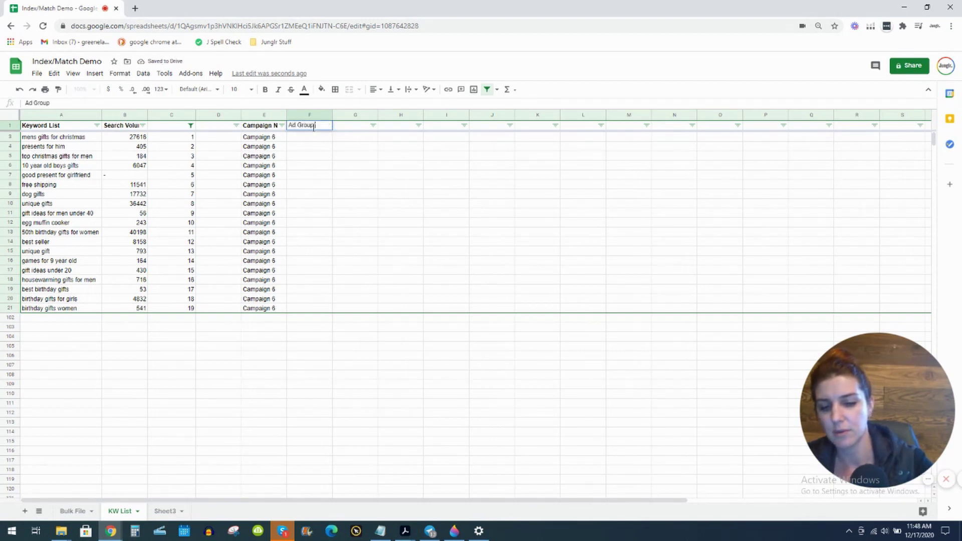
{"action": "type", "text": "Name"}
{"action": "left_click", "coordinate": [324, 193]}
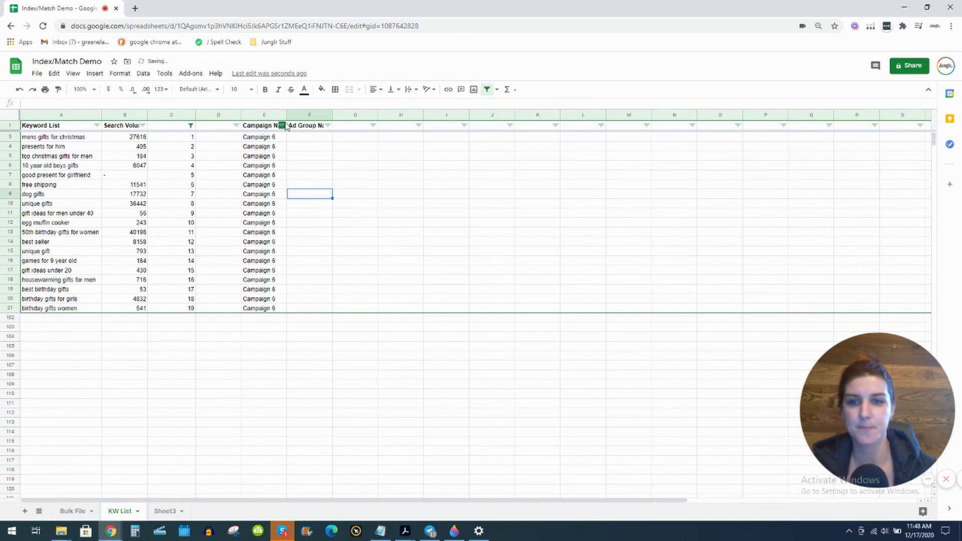
{"action": "left_click_drag", "start_coordinate": [286, 115], "coordinate": [355, 113]}
Paste the copied INDEX/MATCH formula into F3 under Ad Group Name and review its text without changing it
{"action": "left_click", "coordinate": [324, 140]}
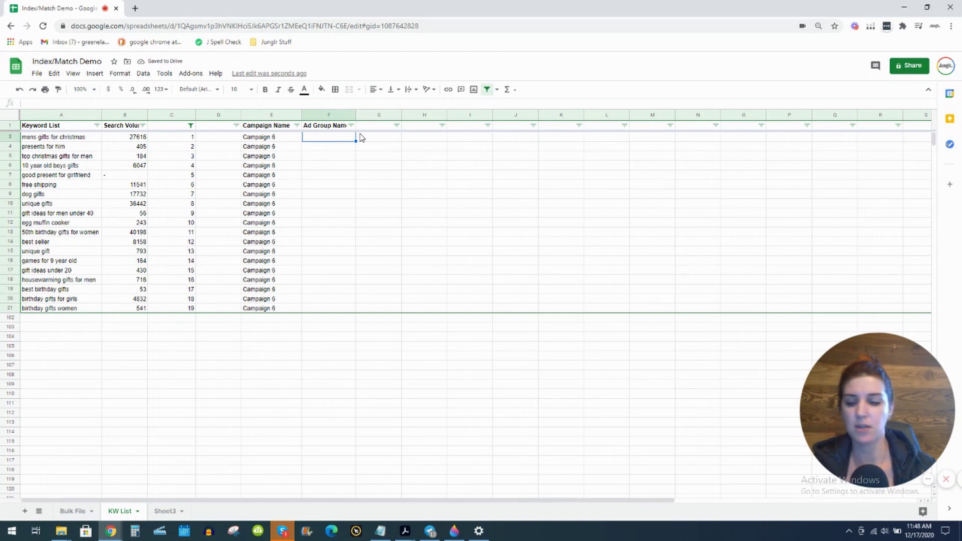
{"action": "left_click", "coordinate": [355, 176]}
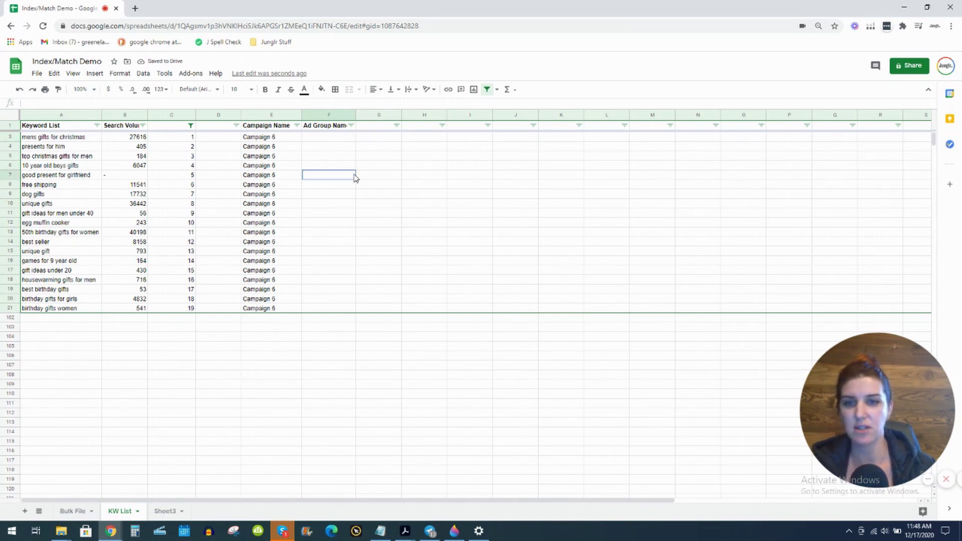
{"action": "double_click", "coordinate": [326, 137]}
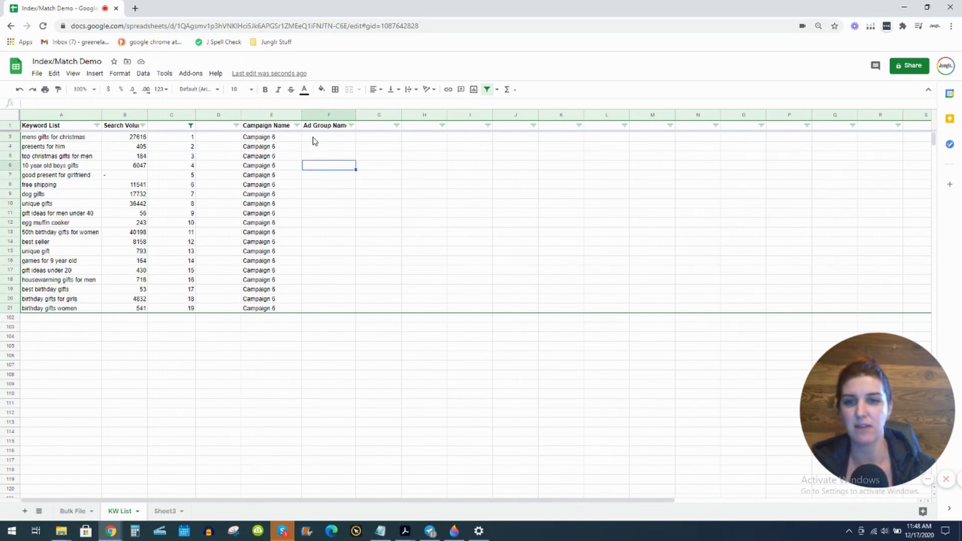
{"action": "key", "text": "ctrl+v"}
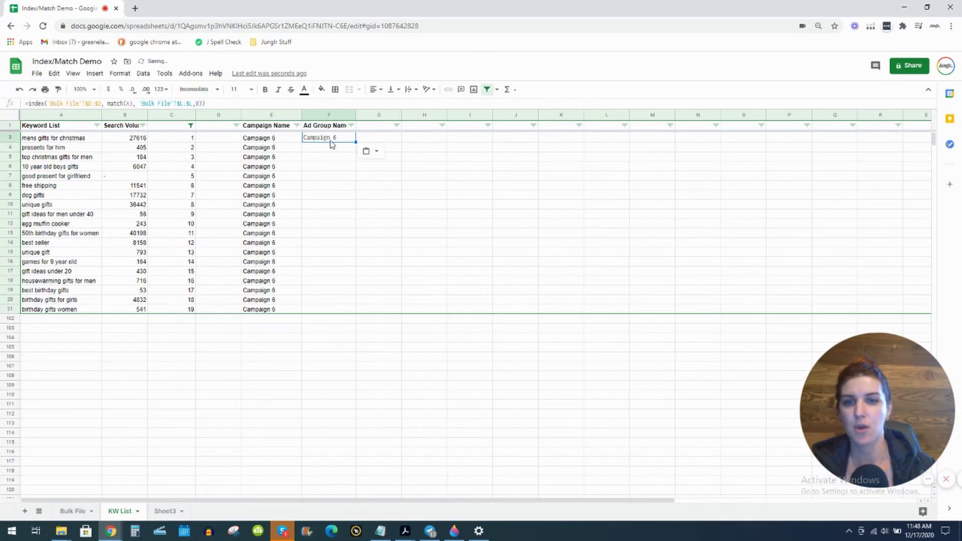
{"action": "double_click", "coordinate": [330, 141]}
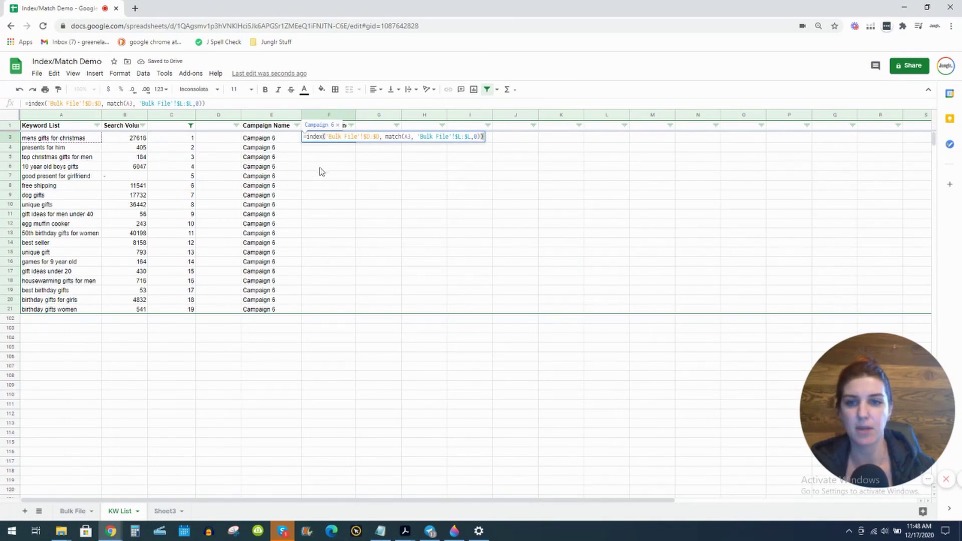
{"action": "key", "text": "Return"}
{"action": "left_click", "coordinate": [385, 140]}
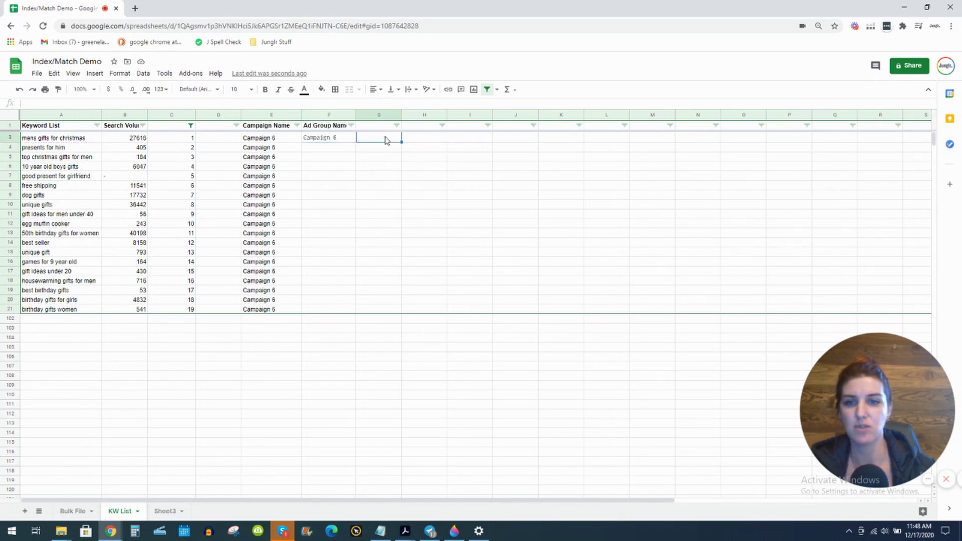
{"action": "key", "text": "ctrl+v"}
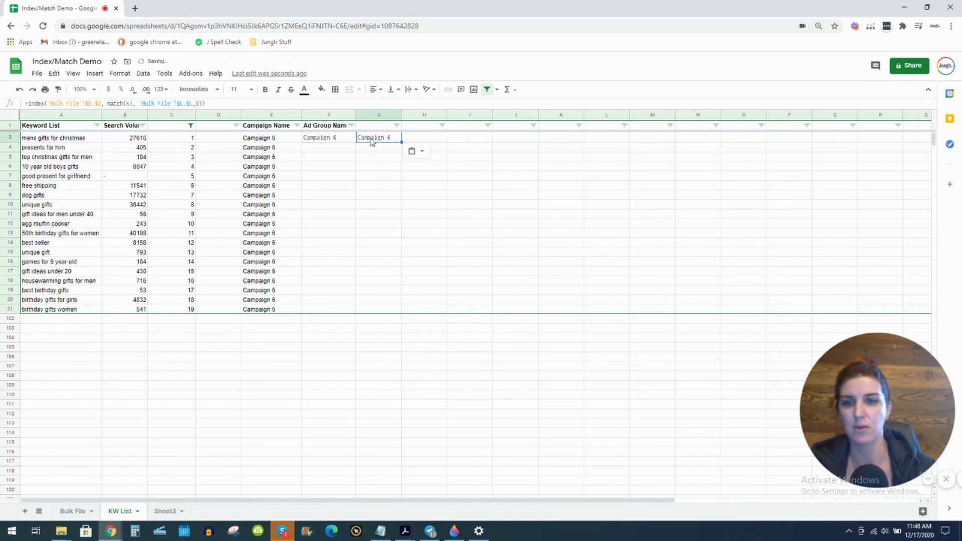
{"action": "double_click", "coordinate": [372, 141]}
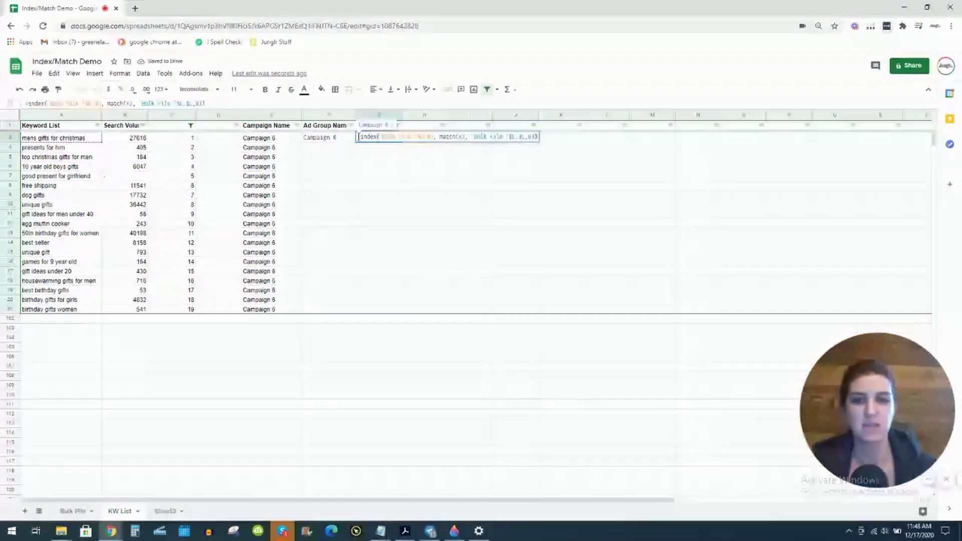
{"action": "key", "text": "ctrl+a"}
{"action": "key", "text": "Delete"}
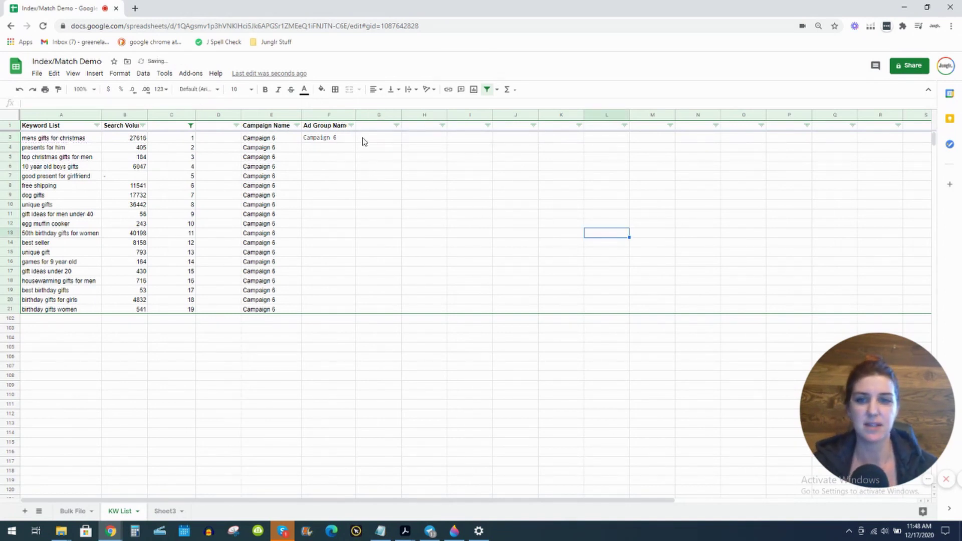
{"action": "left_click", "coordinate": [371, 142]}
{"action": "double_click", "coordinate": [370, 138]}
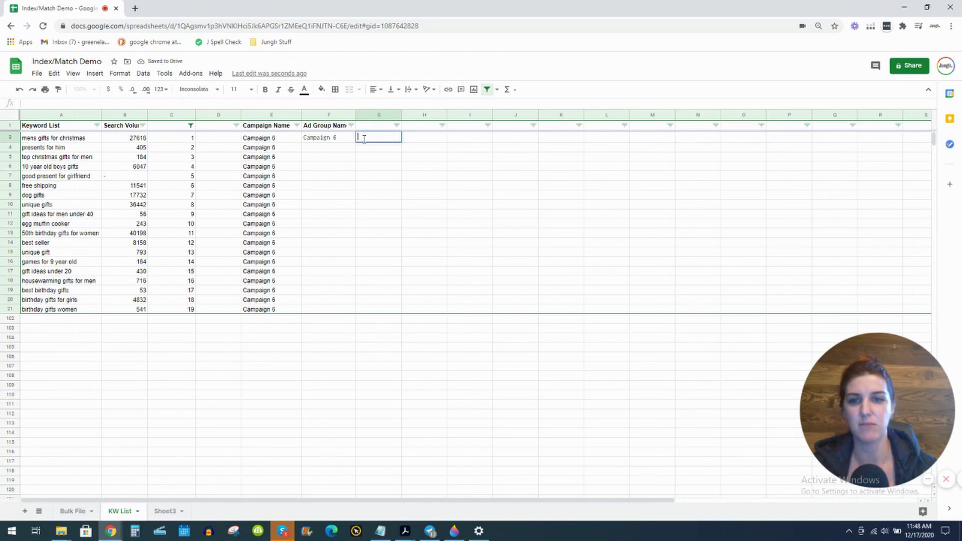
{"action": "left_click", "coordinate": [383, 168]}
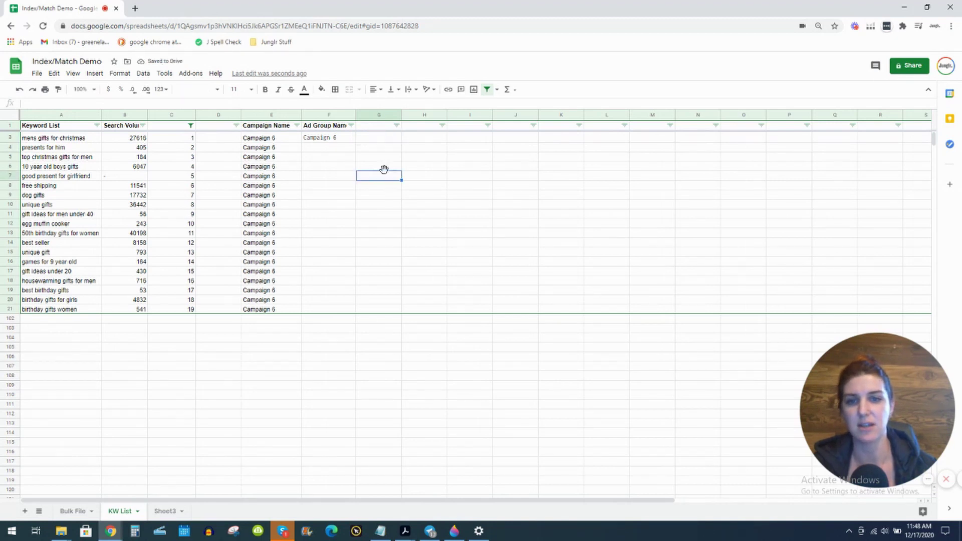
Open the formula in F3 and examine its INDEX reference, leaving the cell as it is
{"action": "left_click", "coordinate": [337, 141]}
{"action": "double_click", "coordinate": [337, 139]}
{"action": "left_click", "coordinate": [353, 175]}
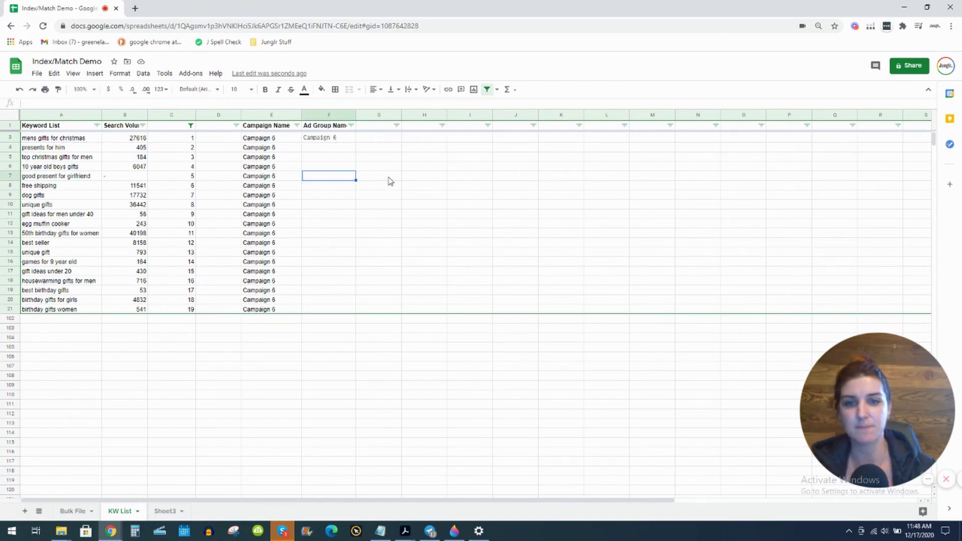
{"action": "left_click", "coordinate": [337, 142]}
{"action": "double_click", "coordinate": [337, 143]}
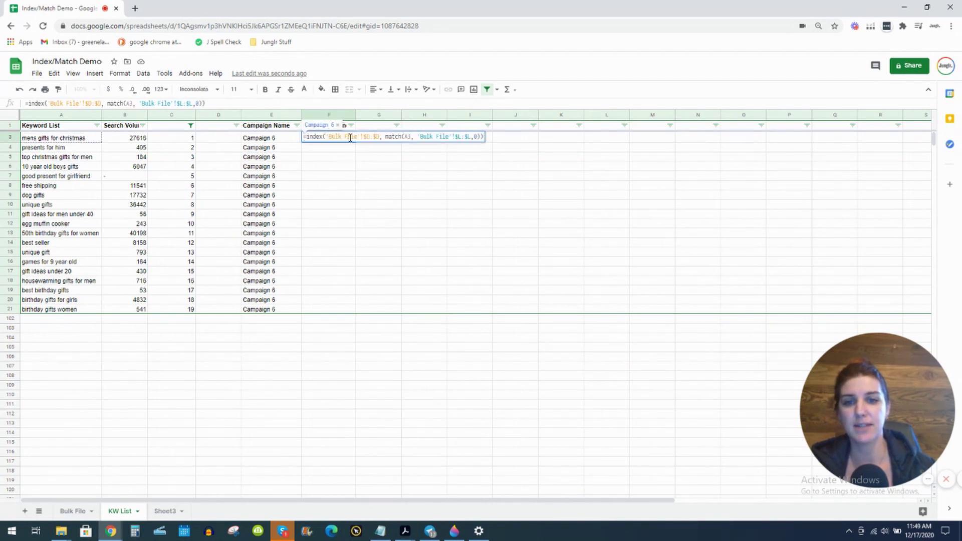
{"action": "left_click", "coordinate": [350, 137]}
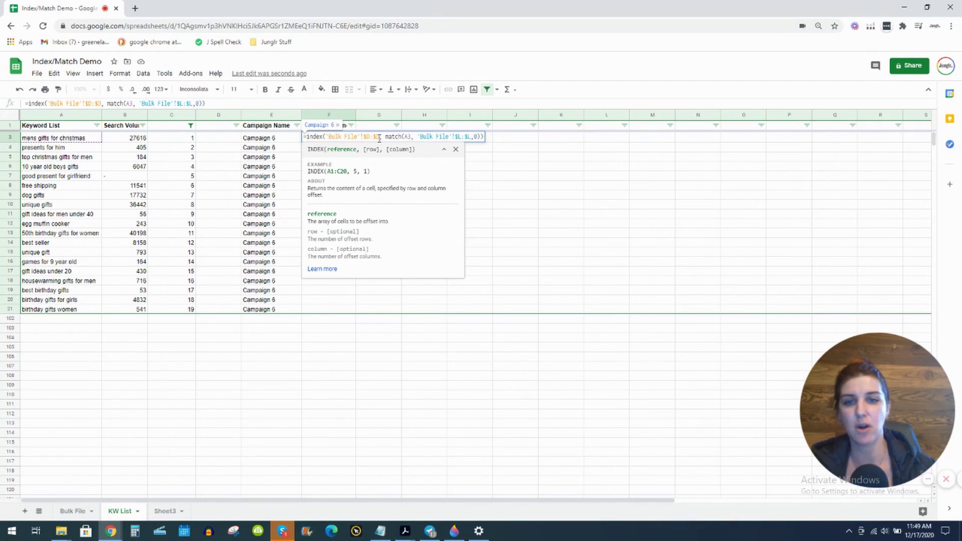
{"action": "key", "text": "Return"}
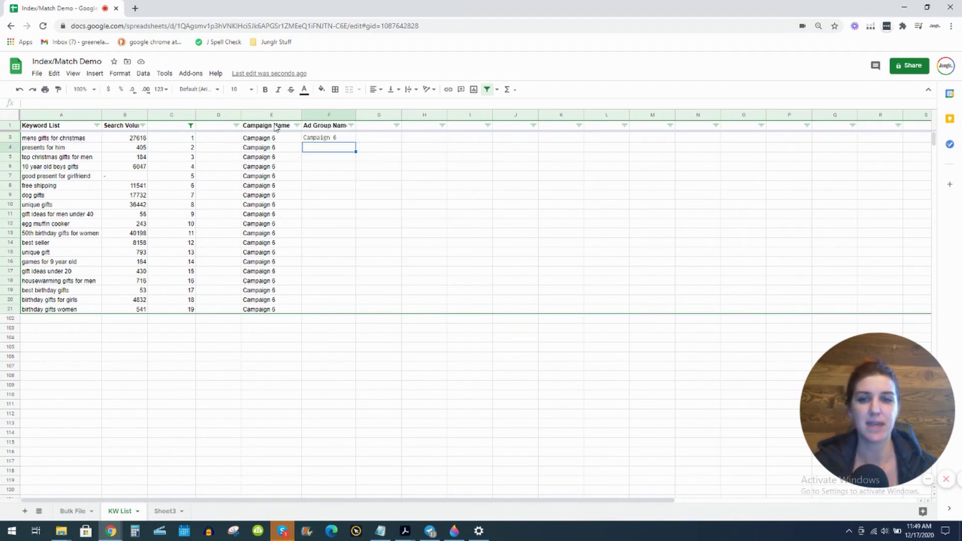
Locate the Ad Group column J on the Bulk File sheet and widen it to fit its entries
{"action": "left_click", "coordinate": [73, 511]}
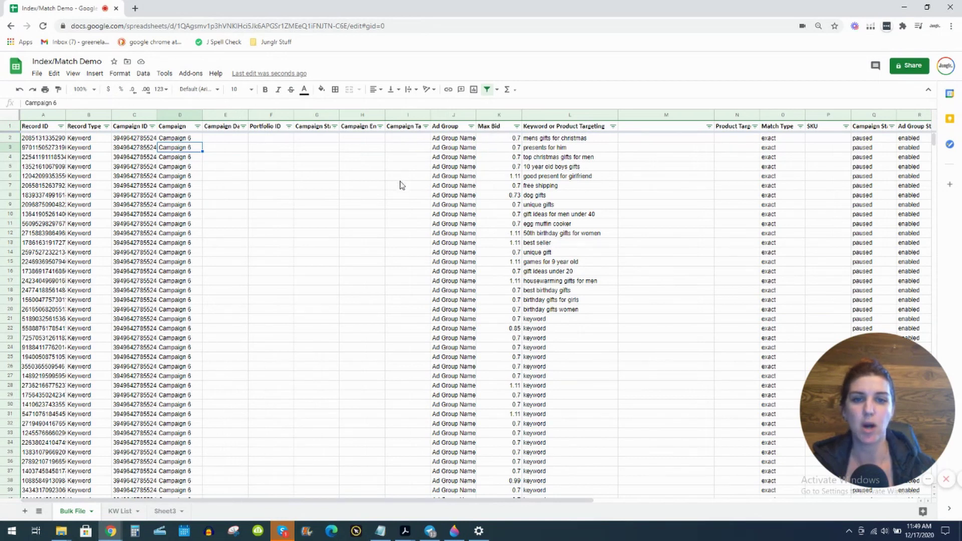
{"action": "left_click", "coordinate": [451, 117]}
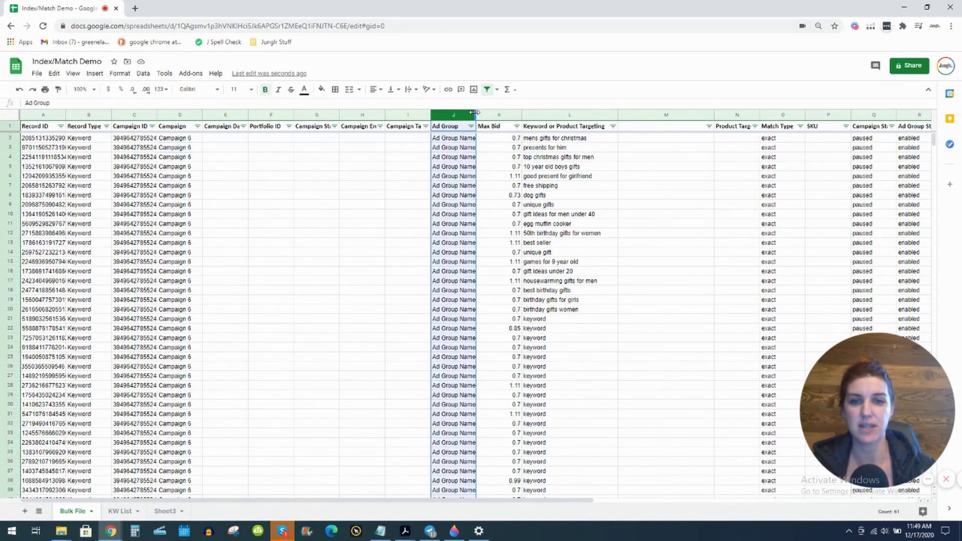
{"action": "left_click_drag", "start_coordinate": [477, 115], "coordinate": [496, 114]}
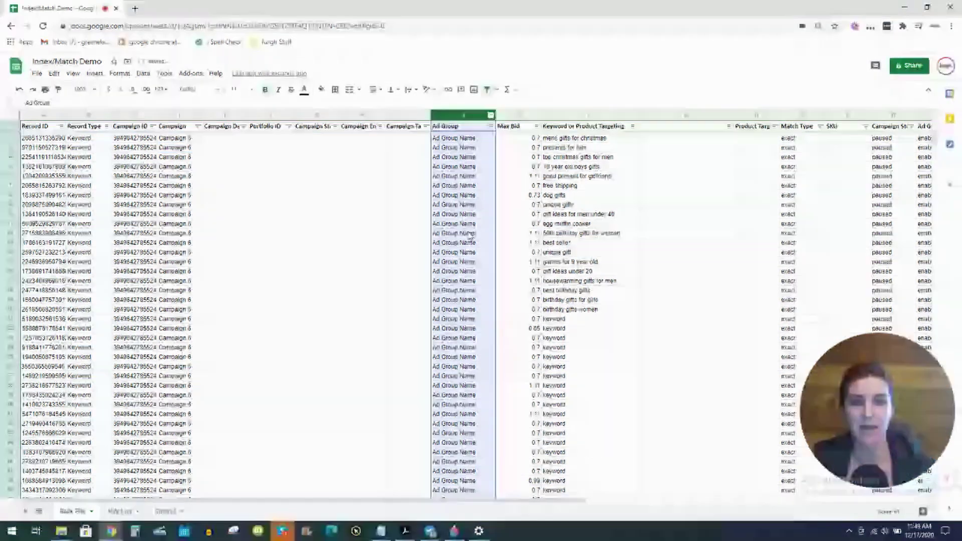
Change the INDEX range in KW List cell F3 to 'Bulk File'!$J:$J and fill the formula down through F21
{"action": "left_click", "coordinate": [122, 511]}
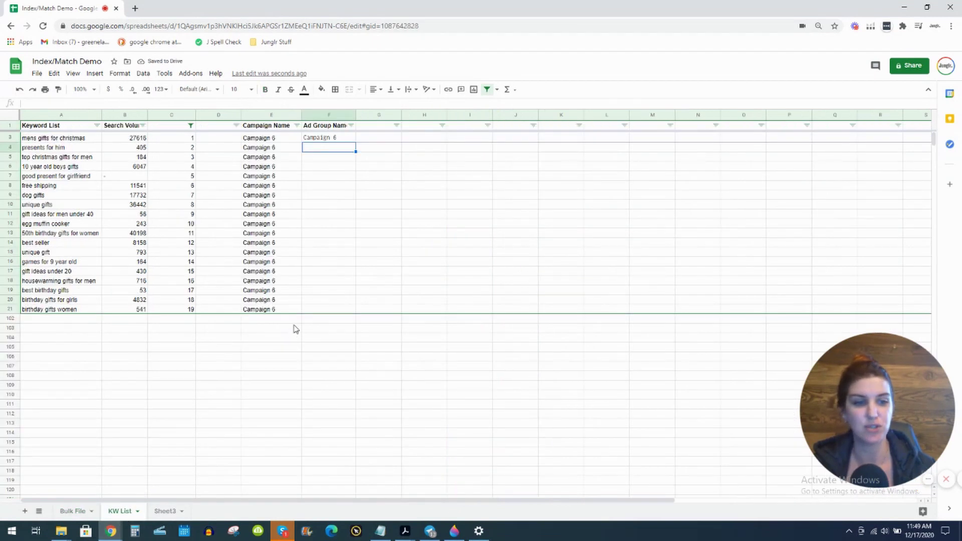
{"action": "double_click", "coordinate": [321, 140]}
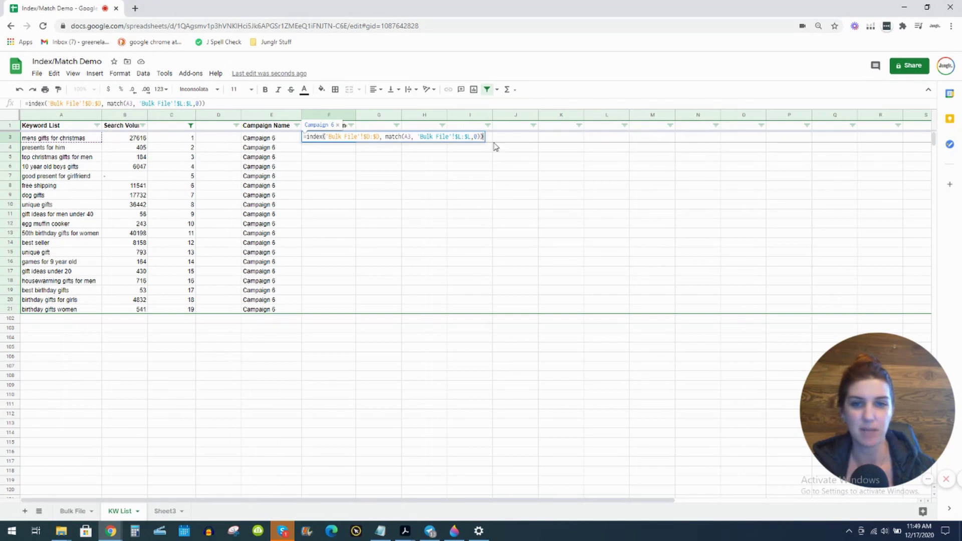
{"action": "left_click", "coordinate": [369, 136]}
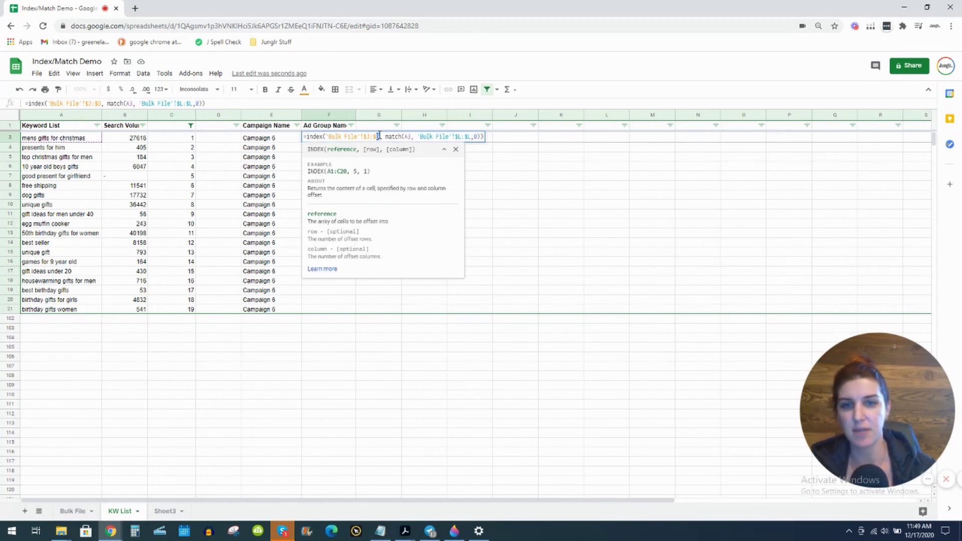
{"action": "key", "text": "Return"}
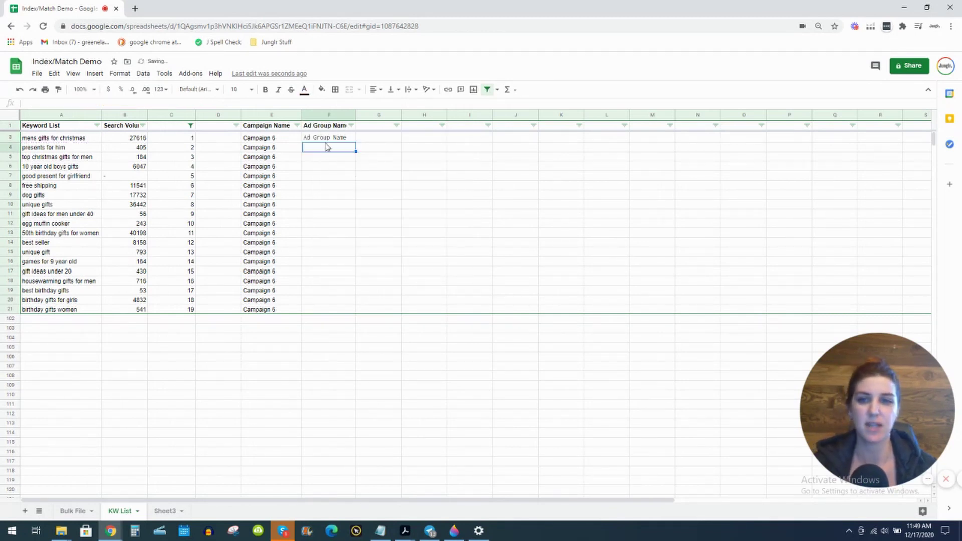
{"action": "left_click", "coordinate": [323, 138]}
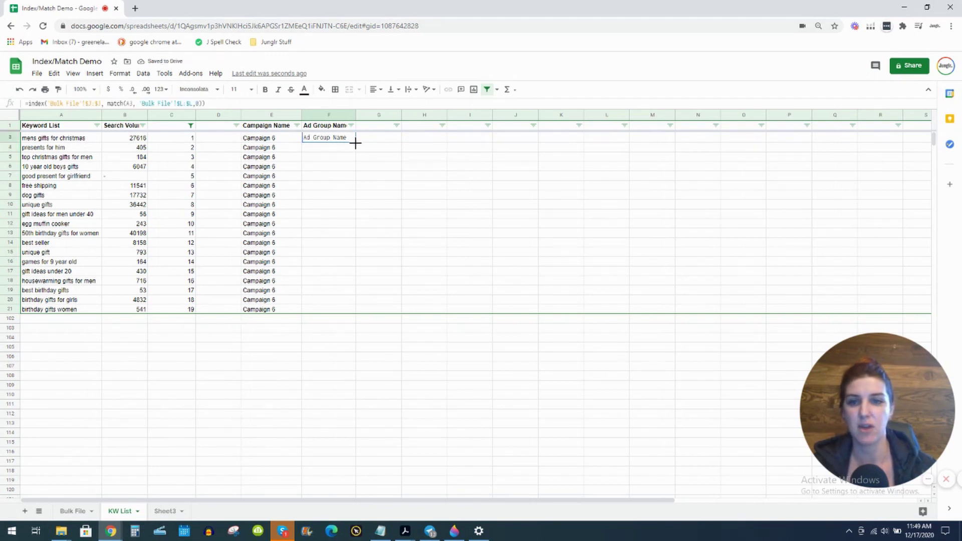
{"action": "left_click_drag", "start_coordinate": [354, 142], "coordinate": [344, 256]}
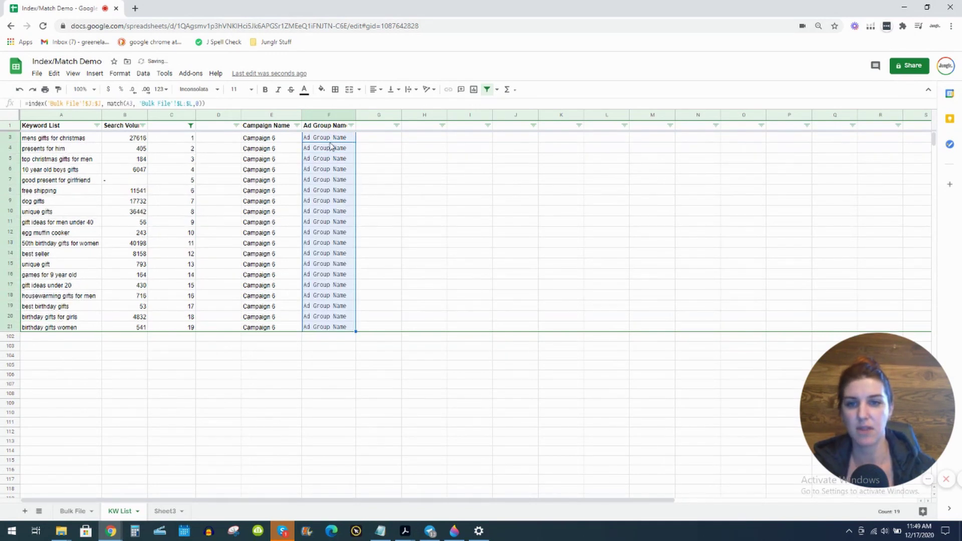
Change the first ad group entry, J2 on the Bulk File sheet, to Ad Group Name 1
{"action": "left_click", "coordinate": [73, 512]}
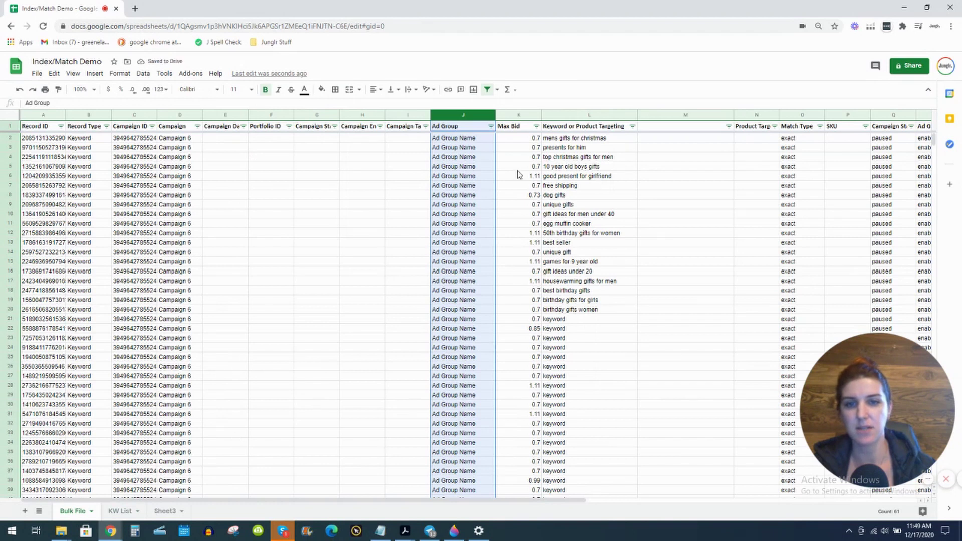
{"action": "left_click", "coordinate": [466, 146]}
{"action": "left_click", "coordinate": [480, 141]}
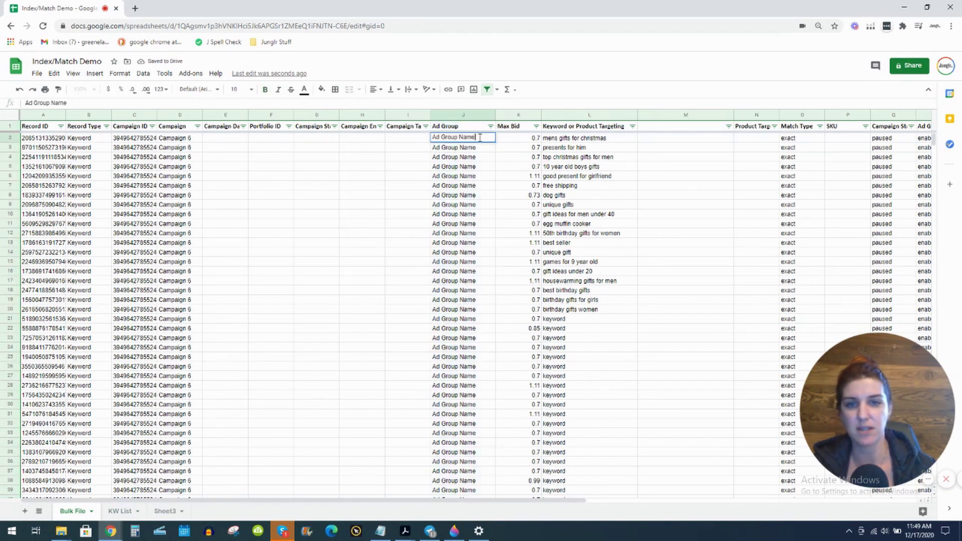
{"action": "key", "text": "ctrl+v"}
{"action": "key", "text": "Down"}
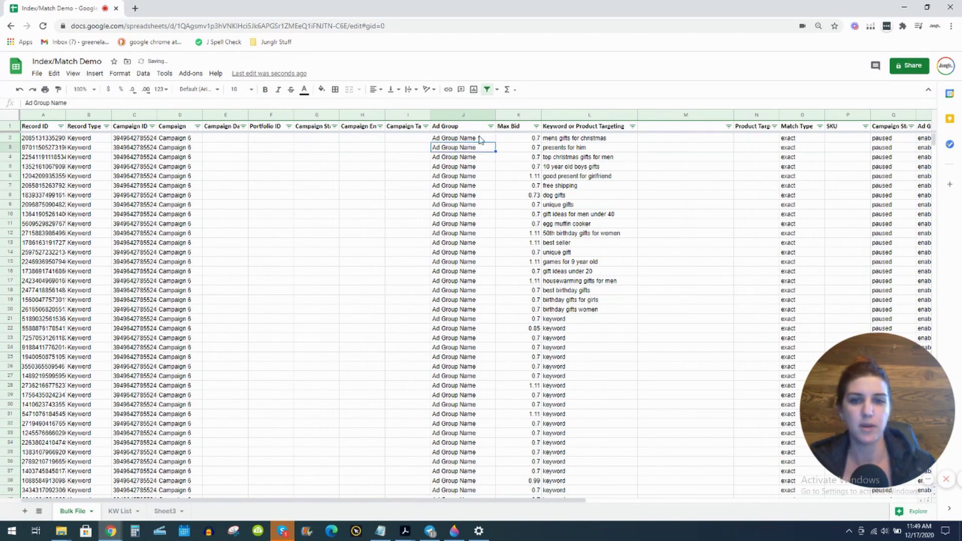
{"action": "double_click", "coordinate": [480, 141]}
{"action": "type", "text": "1"}
{"action": "key", "text": "Tab"}
Fill numbered series down the Bulk File's Ad Group column from J2 through J61 and its Campaign column from D2 through D38
{"action": "left_click", "coordinate": [495, 142], "text": "shift"}
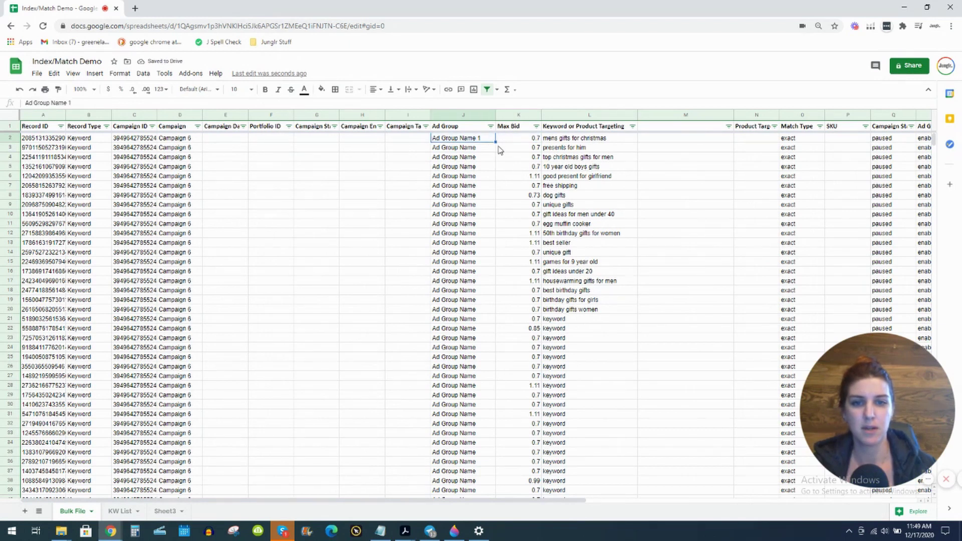
{"action": "left_click_drag", "start_coordinate": [495, 143], "coordinate": [480, 498]}
{"action": "scroll", "coordinate": [480, 359], "scroll_direction": "up", "scroll_amount": 5}
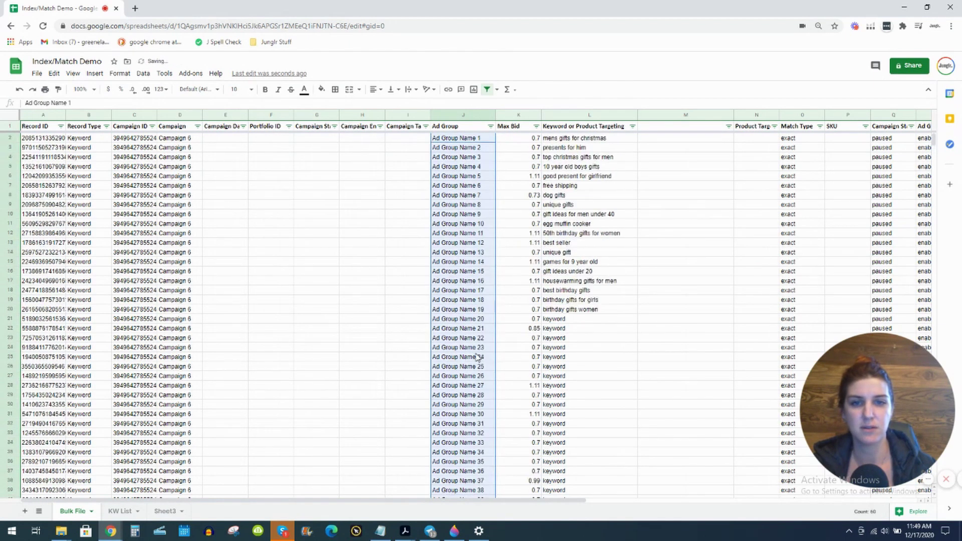
{"action": "left_click", "coordinate": [190, 143]}
{"action": "left_click_drag", "start_coordinate": [202, 142], "coordinate": [207, 476]}
Return to the KW List sheet, select the results in E3:F21, and widen the Ad Group Name column F
{"action": "left_click", "coordinate": [120, 511]}
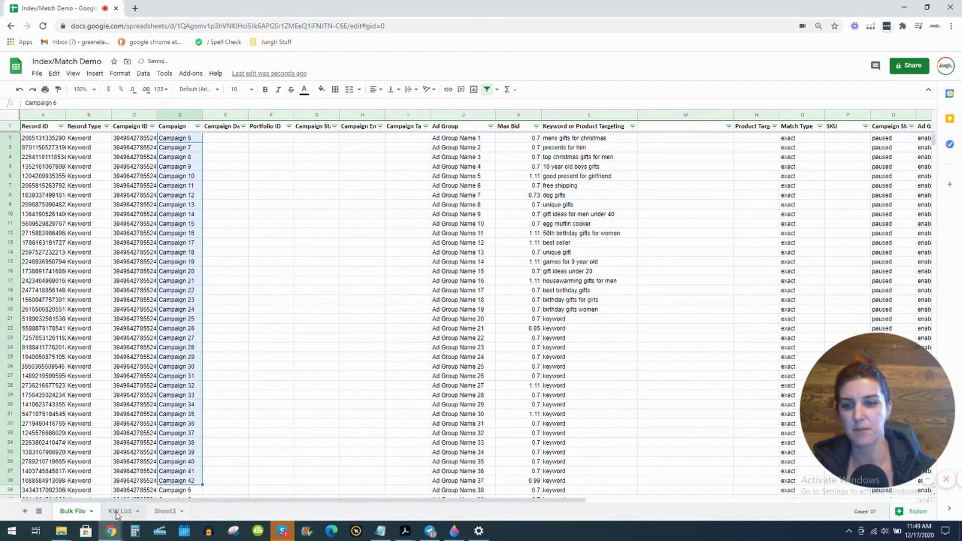
{"action": "left_click_drag", "start_coordinate": [261, 138], "coordinate": [346, 327]}
{"action": "left_click_drag", "start_coordinate": [356, 116], "coordinate": [364, 115]}
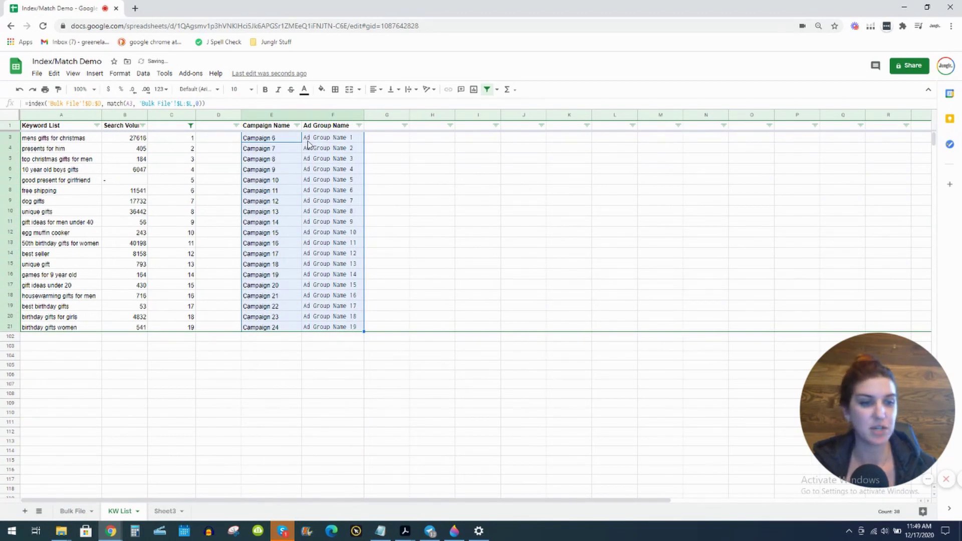
Examine the campaign and ad group names returned in columns E and F against the keyword list
{"action": "left_click", "coordinate": [264, 115]}
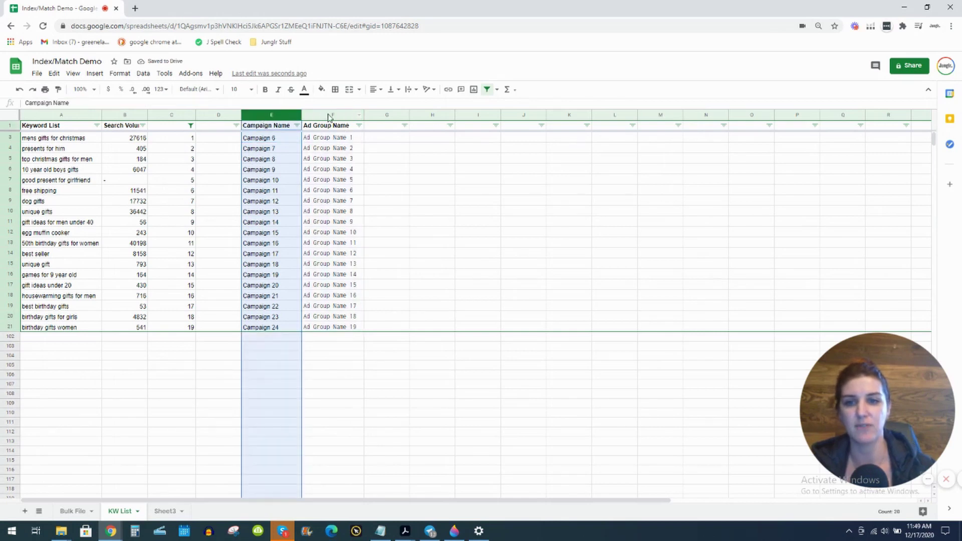
{"action": "left_click", "coordinate": [331, 115]}
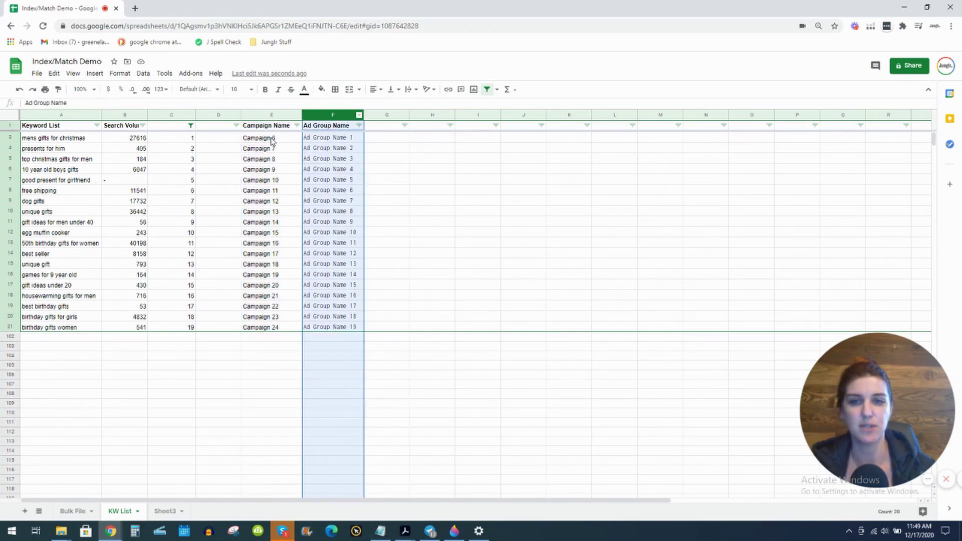
{"action": "left_click_drag", "start_coordinate": [273, 139], "coordinate": [354, 336]}
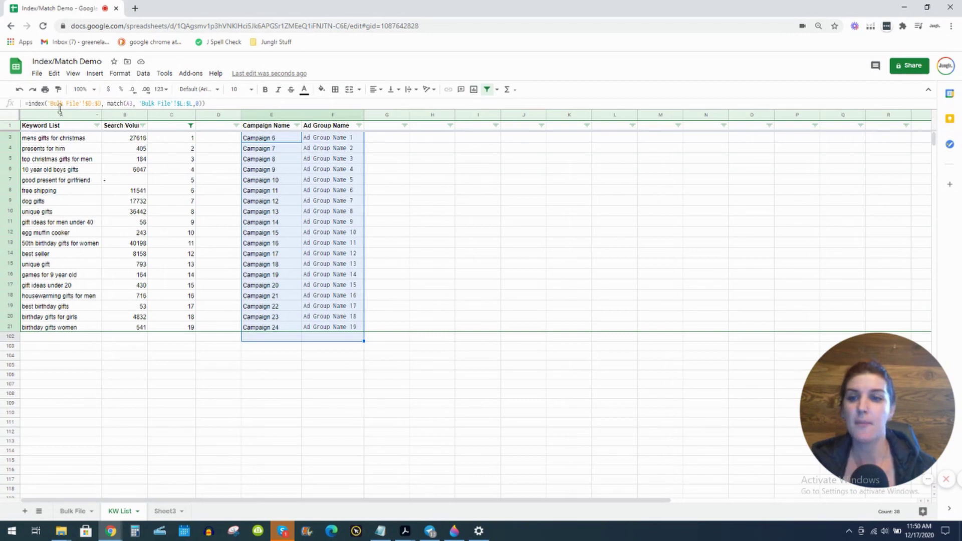
{"action": "left_click_drag", "start_coordinate": [63, 140], "coordinate": [380, 360]}
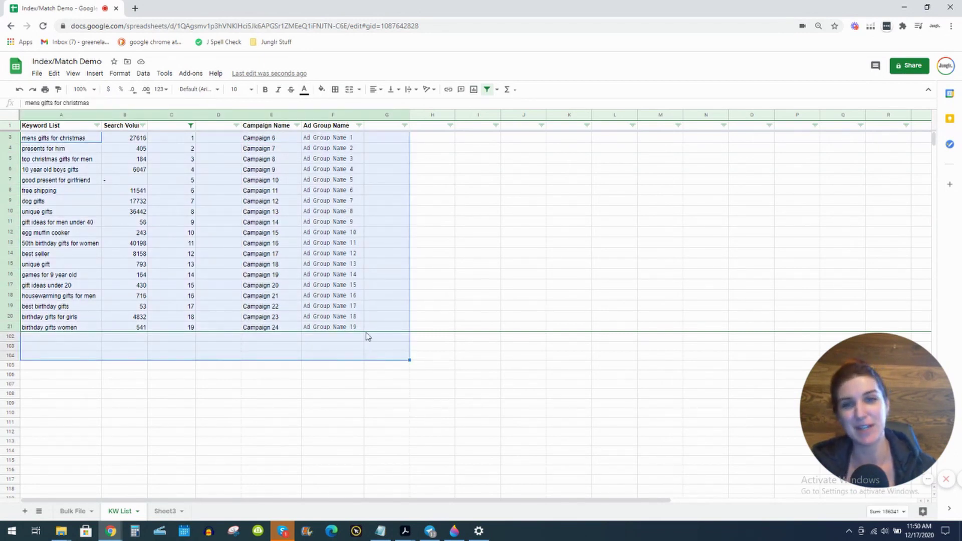
{"action": "left_click_drag", "start_coordinate": [269, 140], "coordinate": [271, 150]}
{"action": "left_click_drag", "start_coordinate": [358, 149], "coordinate": [357, 337]}
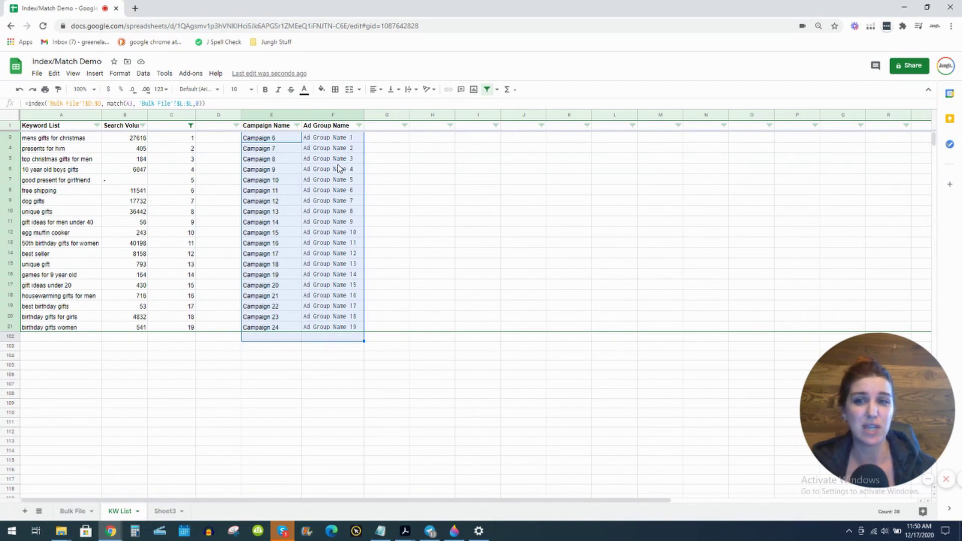
{"action": "left_click_drag", "start_coordinate": [266, 139], "coordinate": [341, 327]}
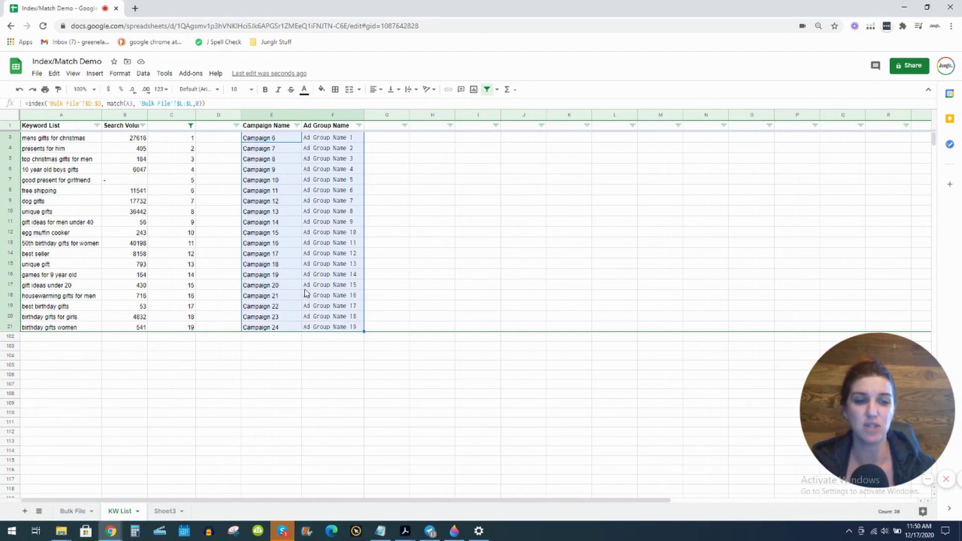